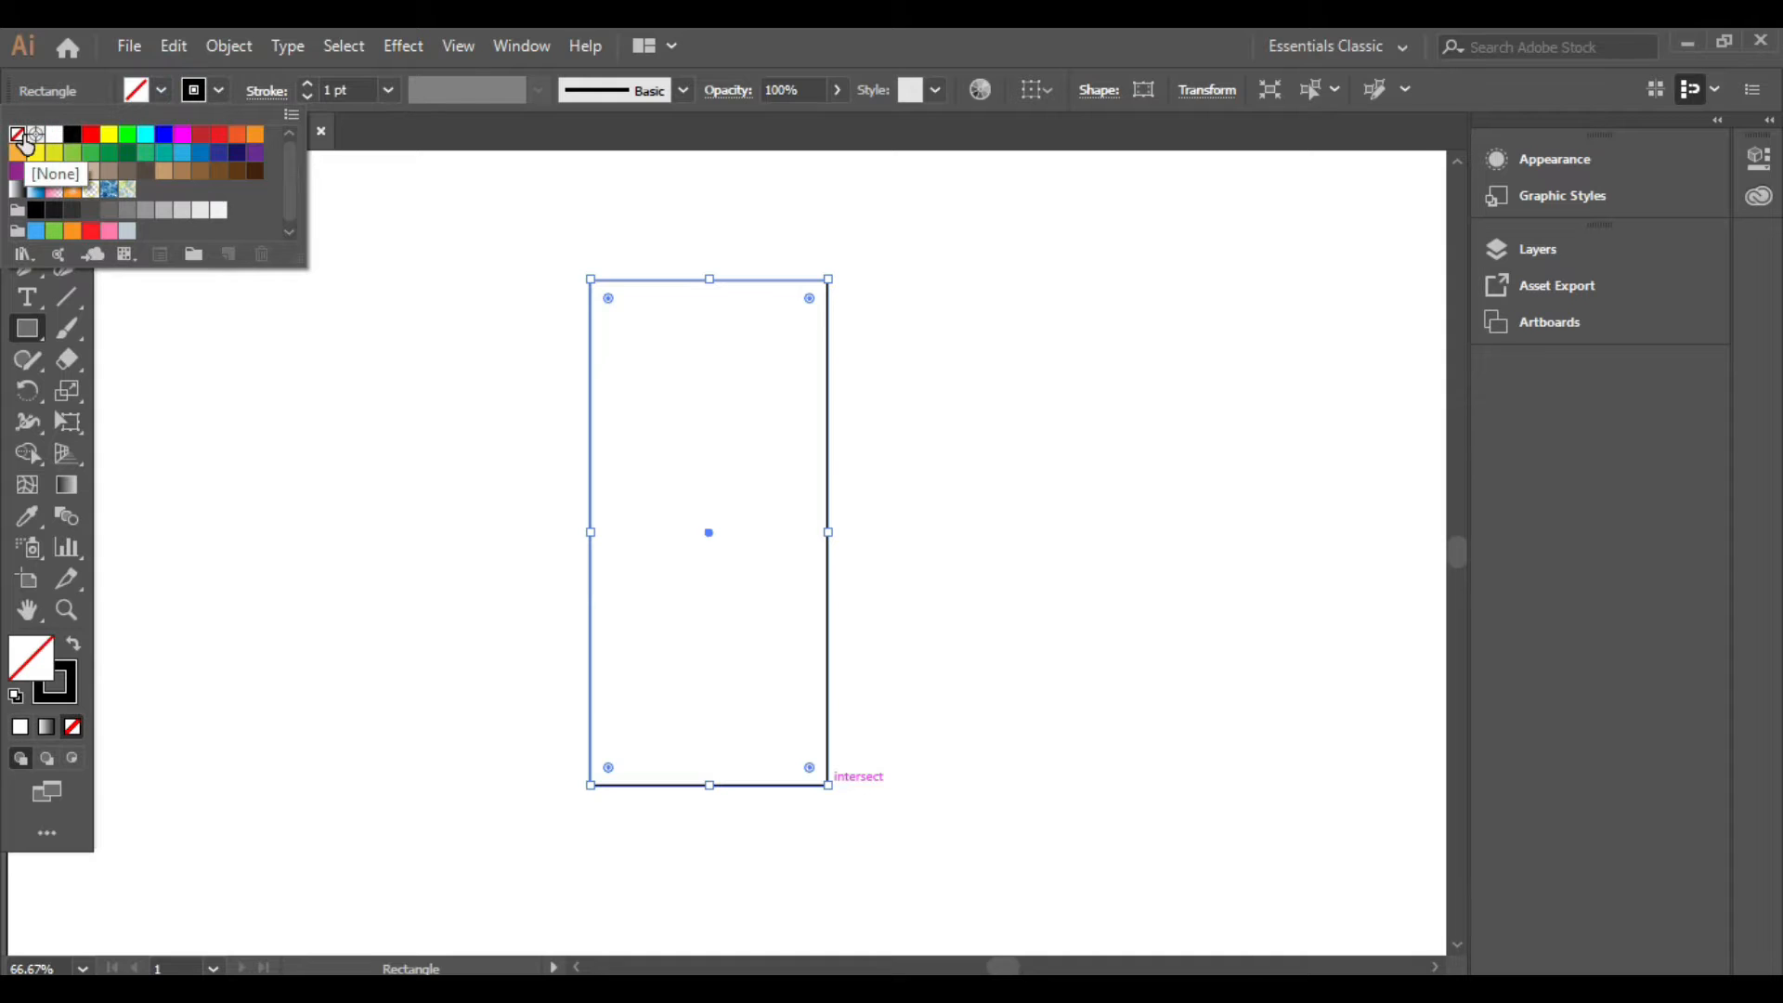
- Reflect the tall rectangle across a 45° axis as a copy to form a cross
key(v)
right_click(982, 517)
mouse_move(1178, 827)
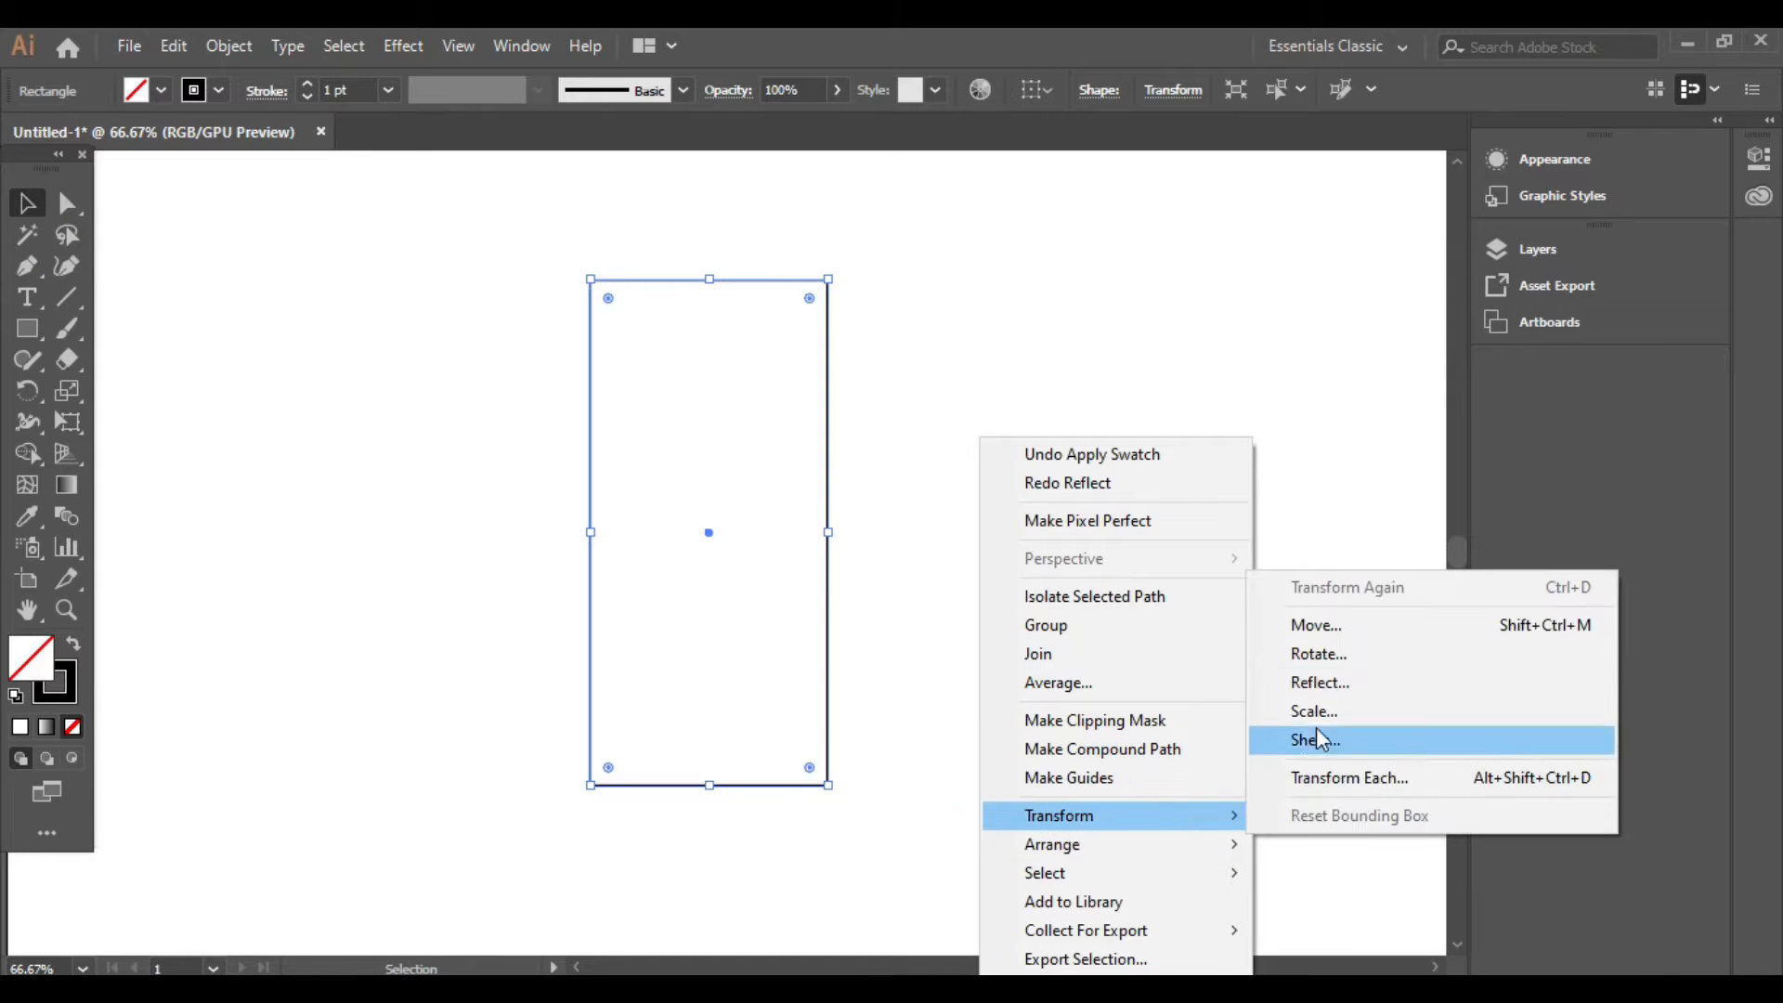
click(1317, 683)
key(Tab)
key(Tab)
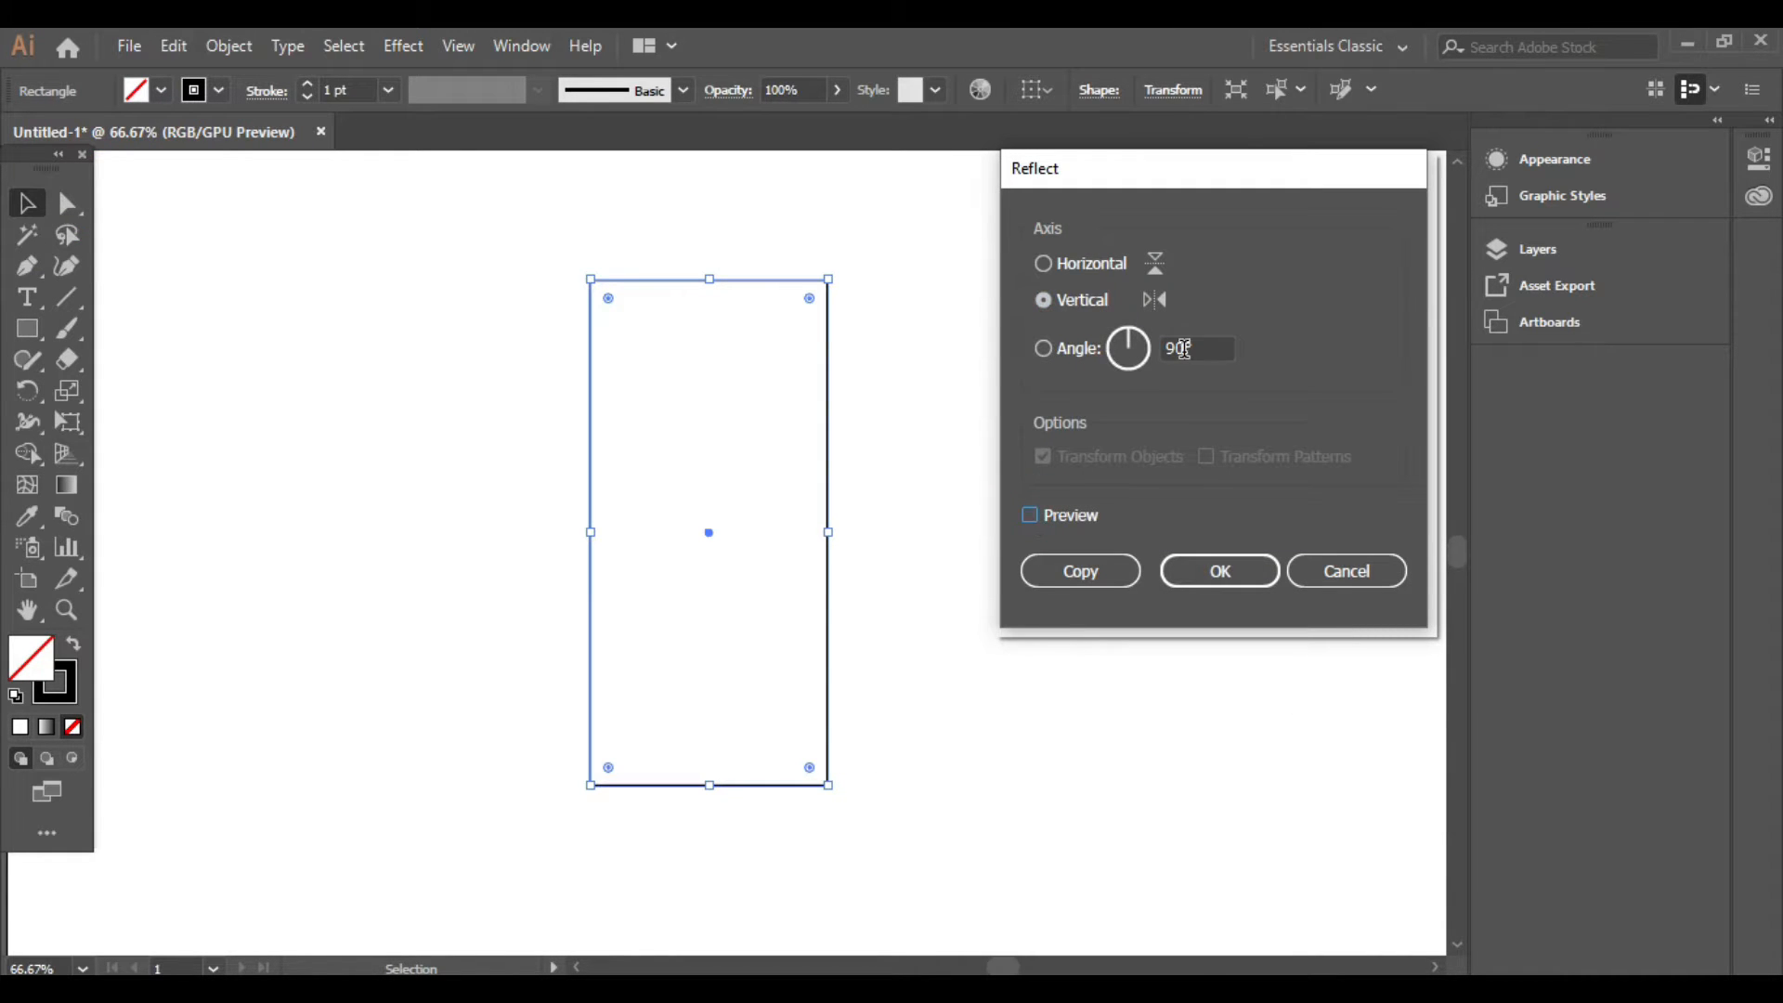
text(45)
click(1029, 514)
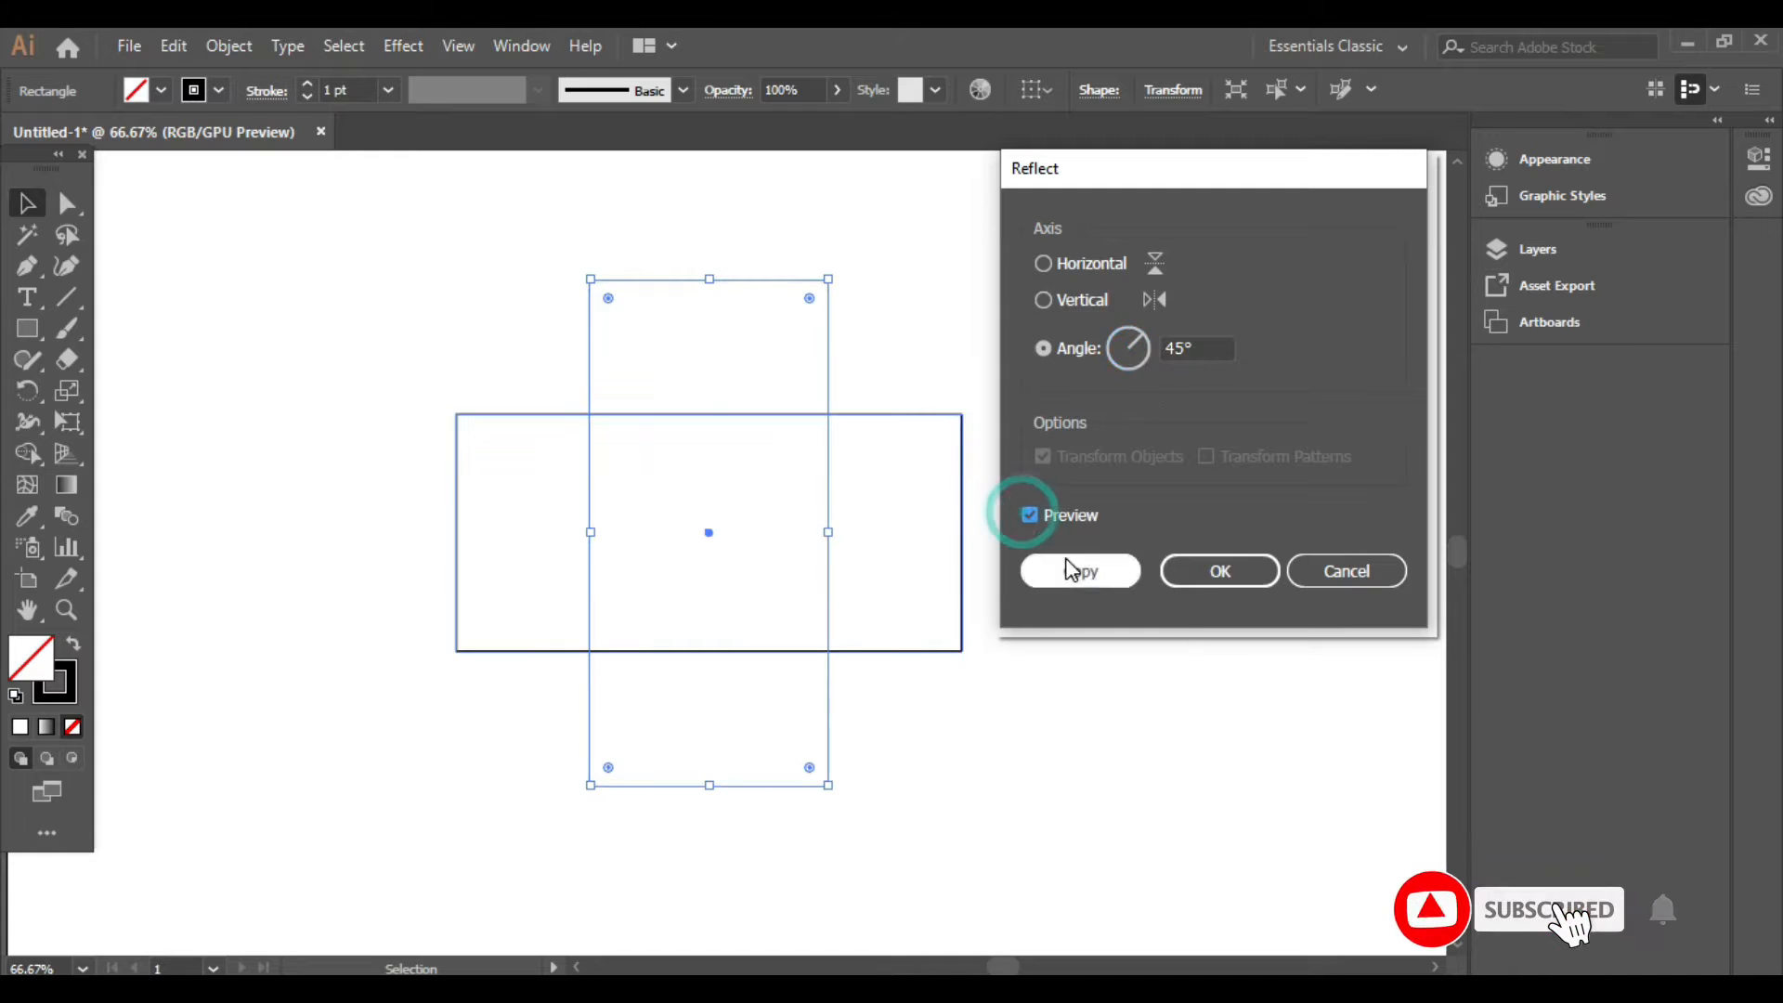
click(1078, 570)
click(1051, 703)
- Draw an unfilled square slightly larger than the cross's central overlap and move it over the middle of the cross
click(41, 329)
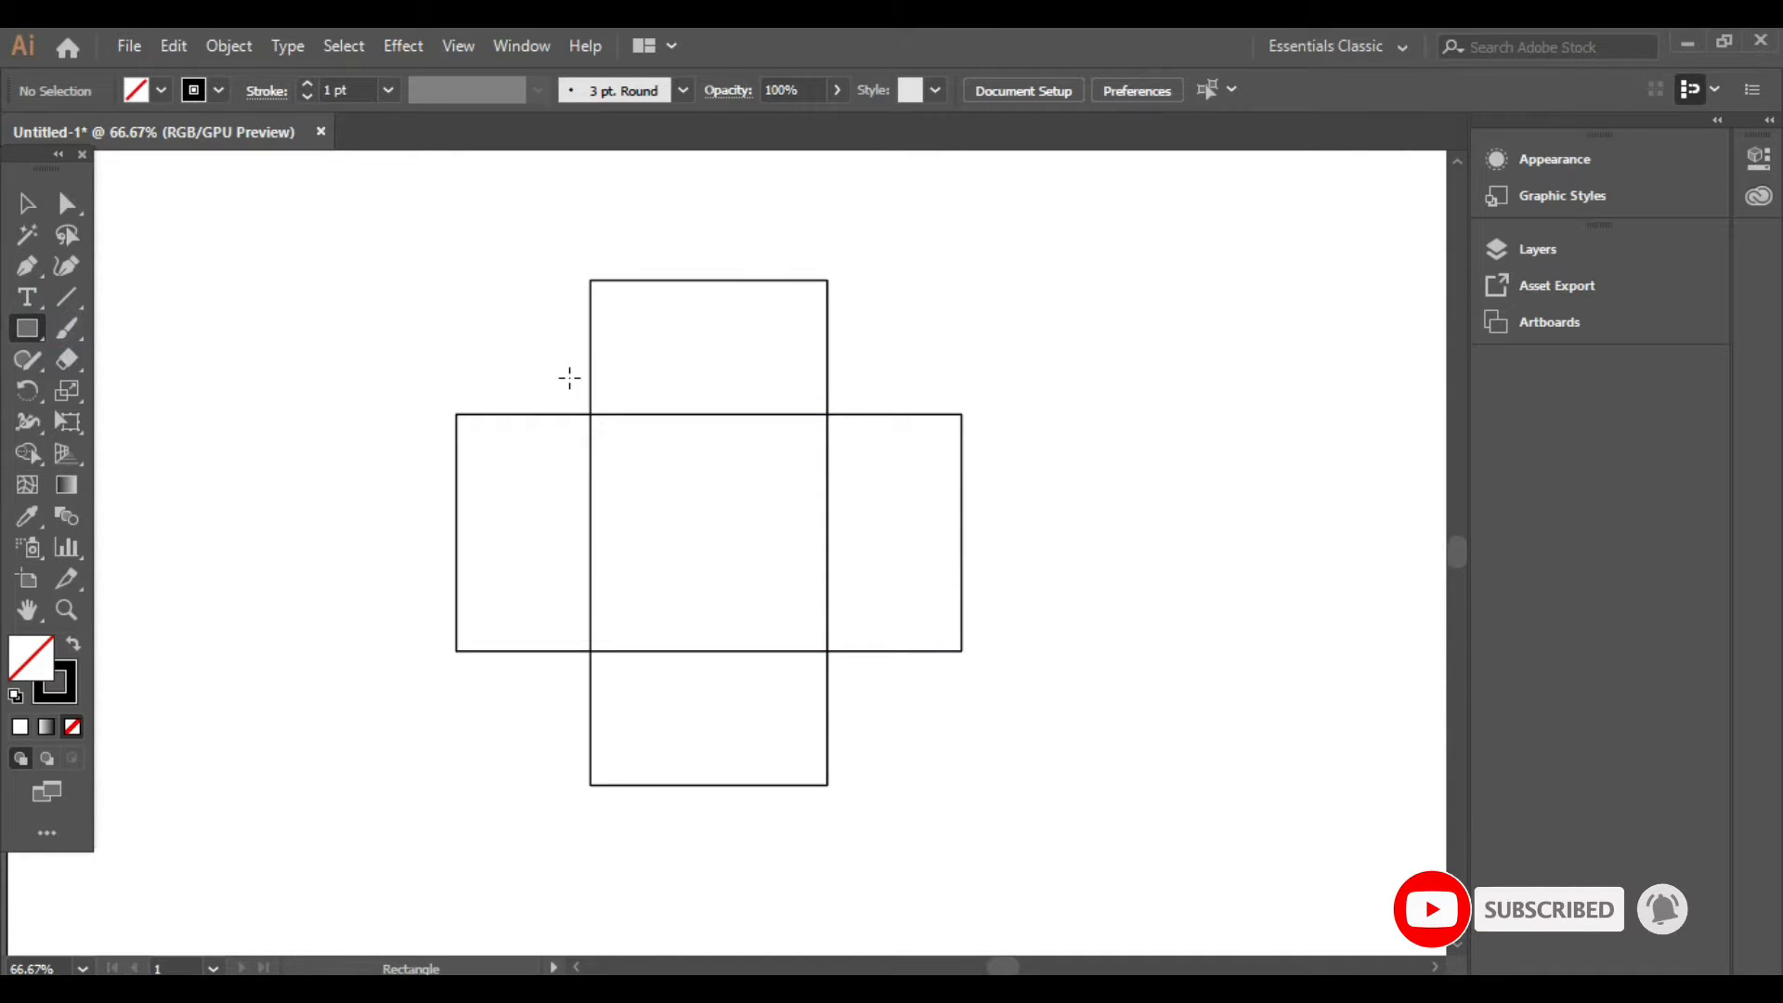
drag(568, 378, 878, 686)
key(v)
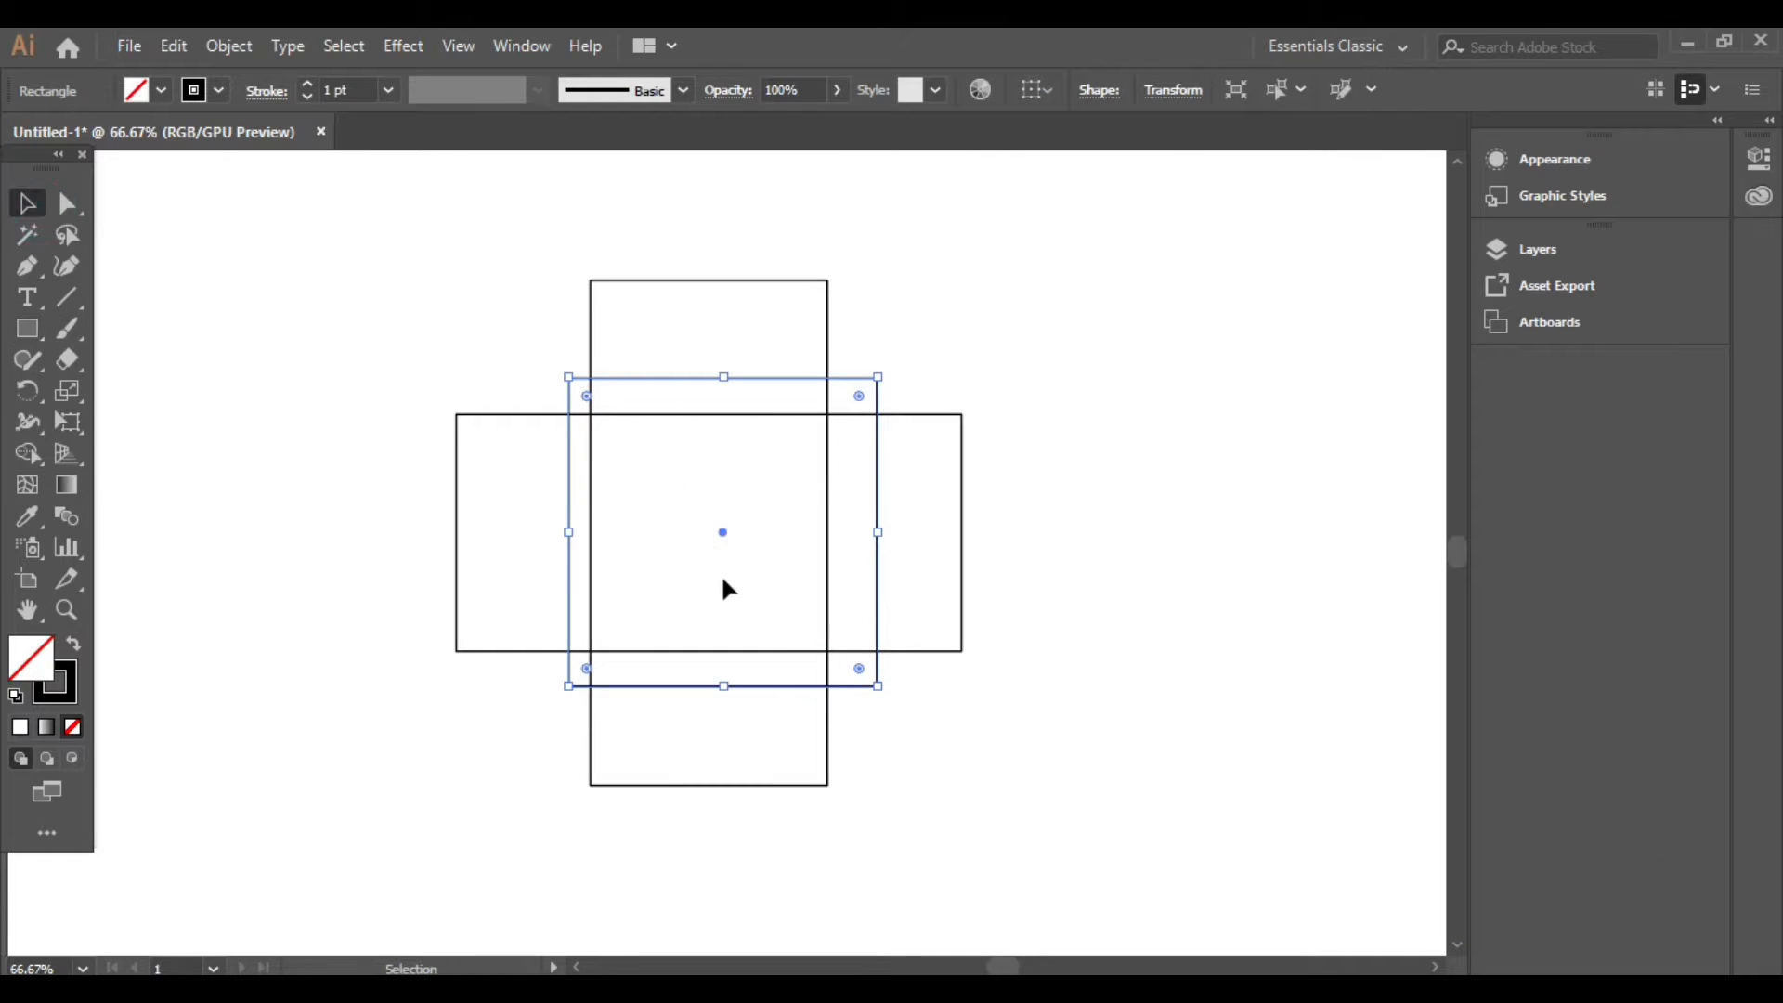
drag(721, 533, 708, 527)
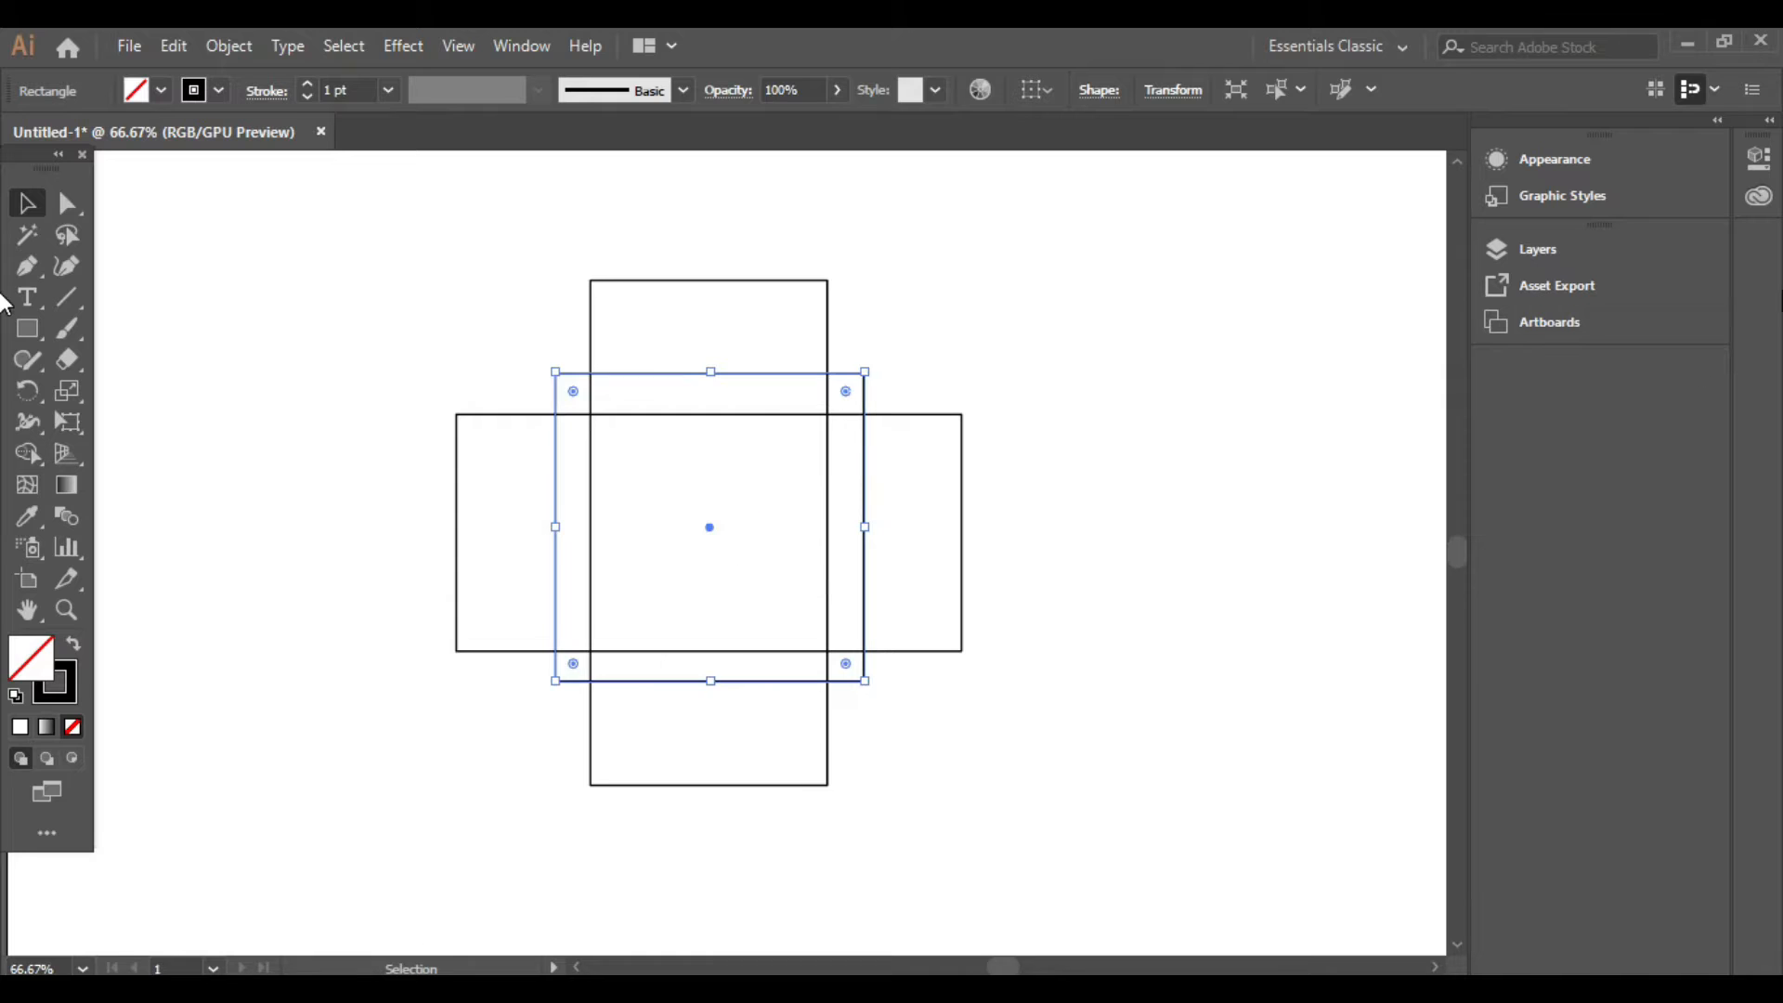
- Nudge the square down to centre it vertically on the cross and widen it slightly on both sides
key(Down)
key(Down)
key(Down)
key(Down)
key(Down)
key(Down)
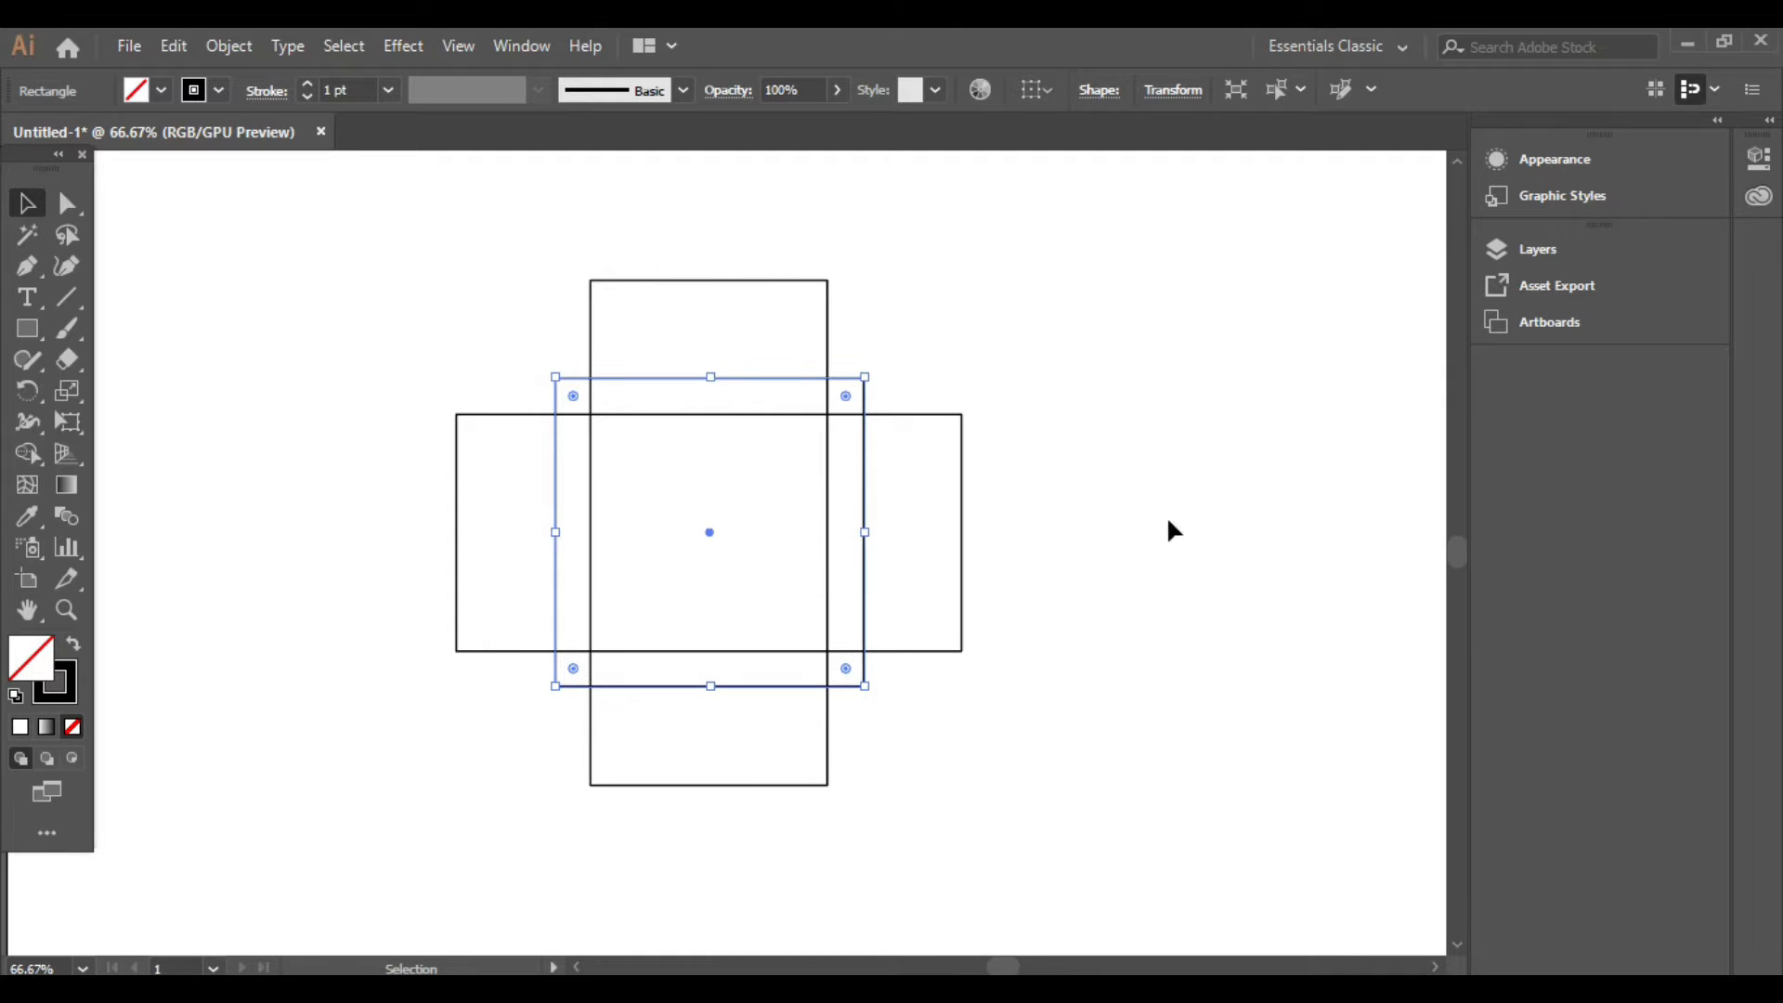
drag(868, 533, 871, 533)
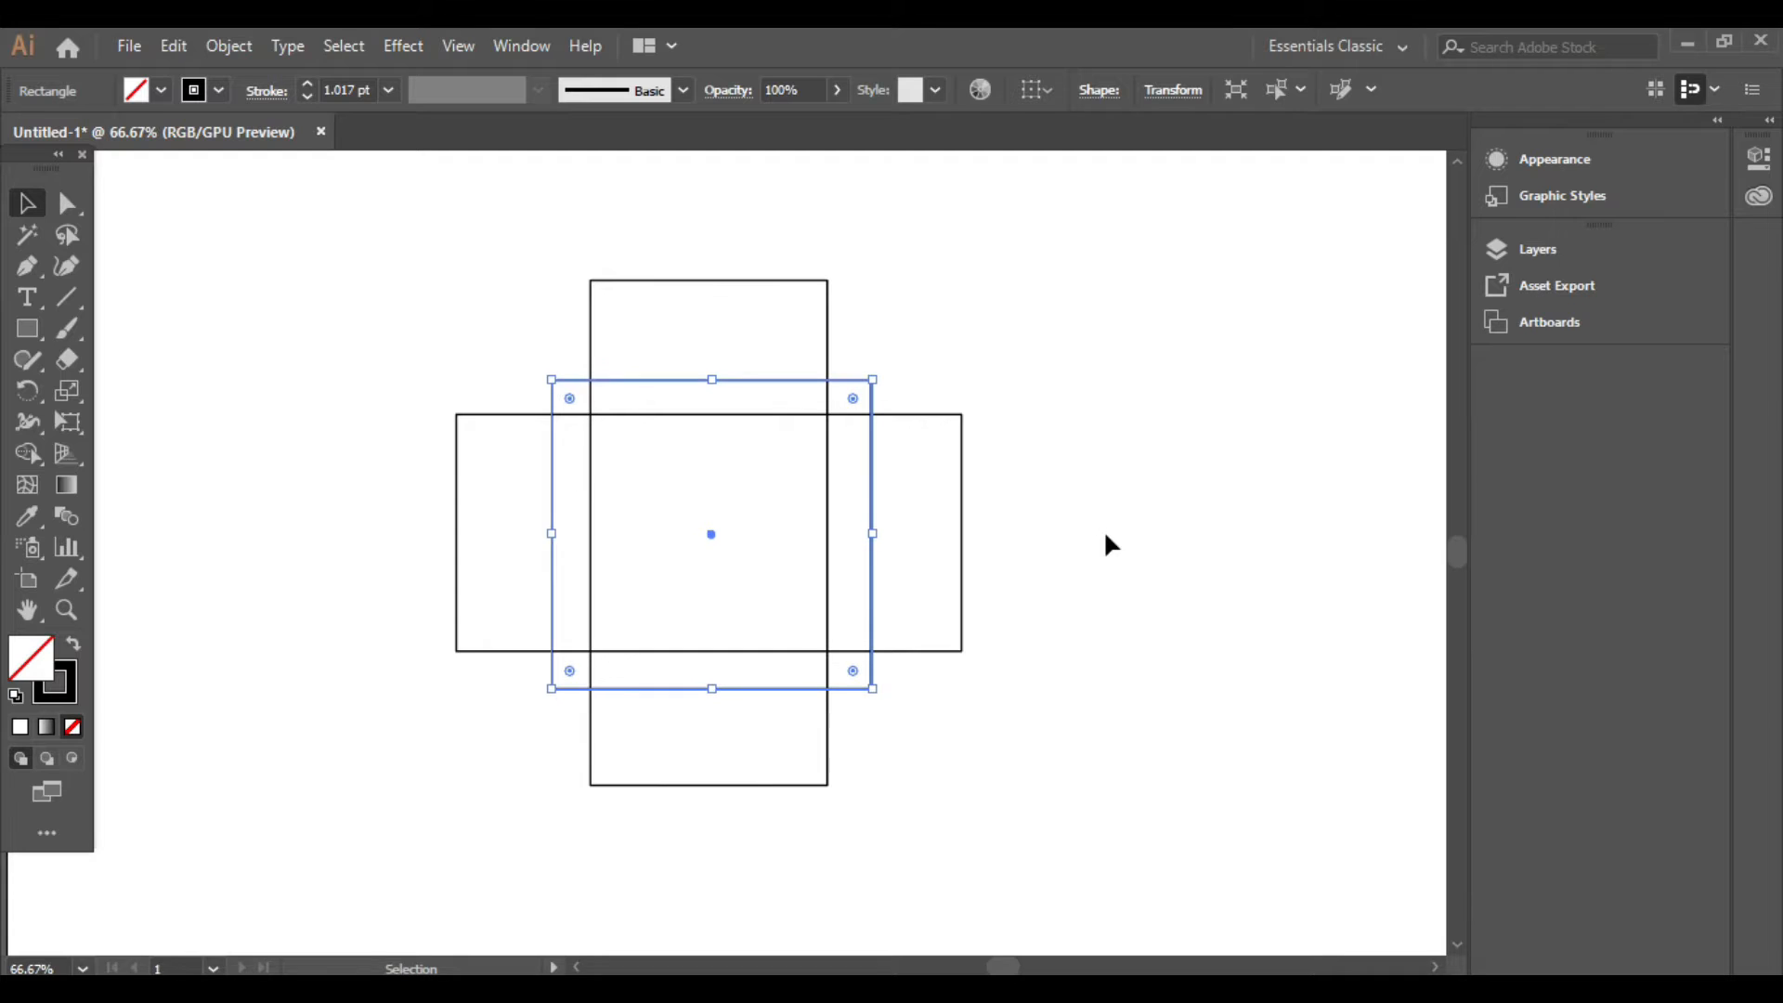
click(1105, 535)
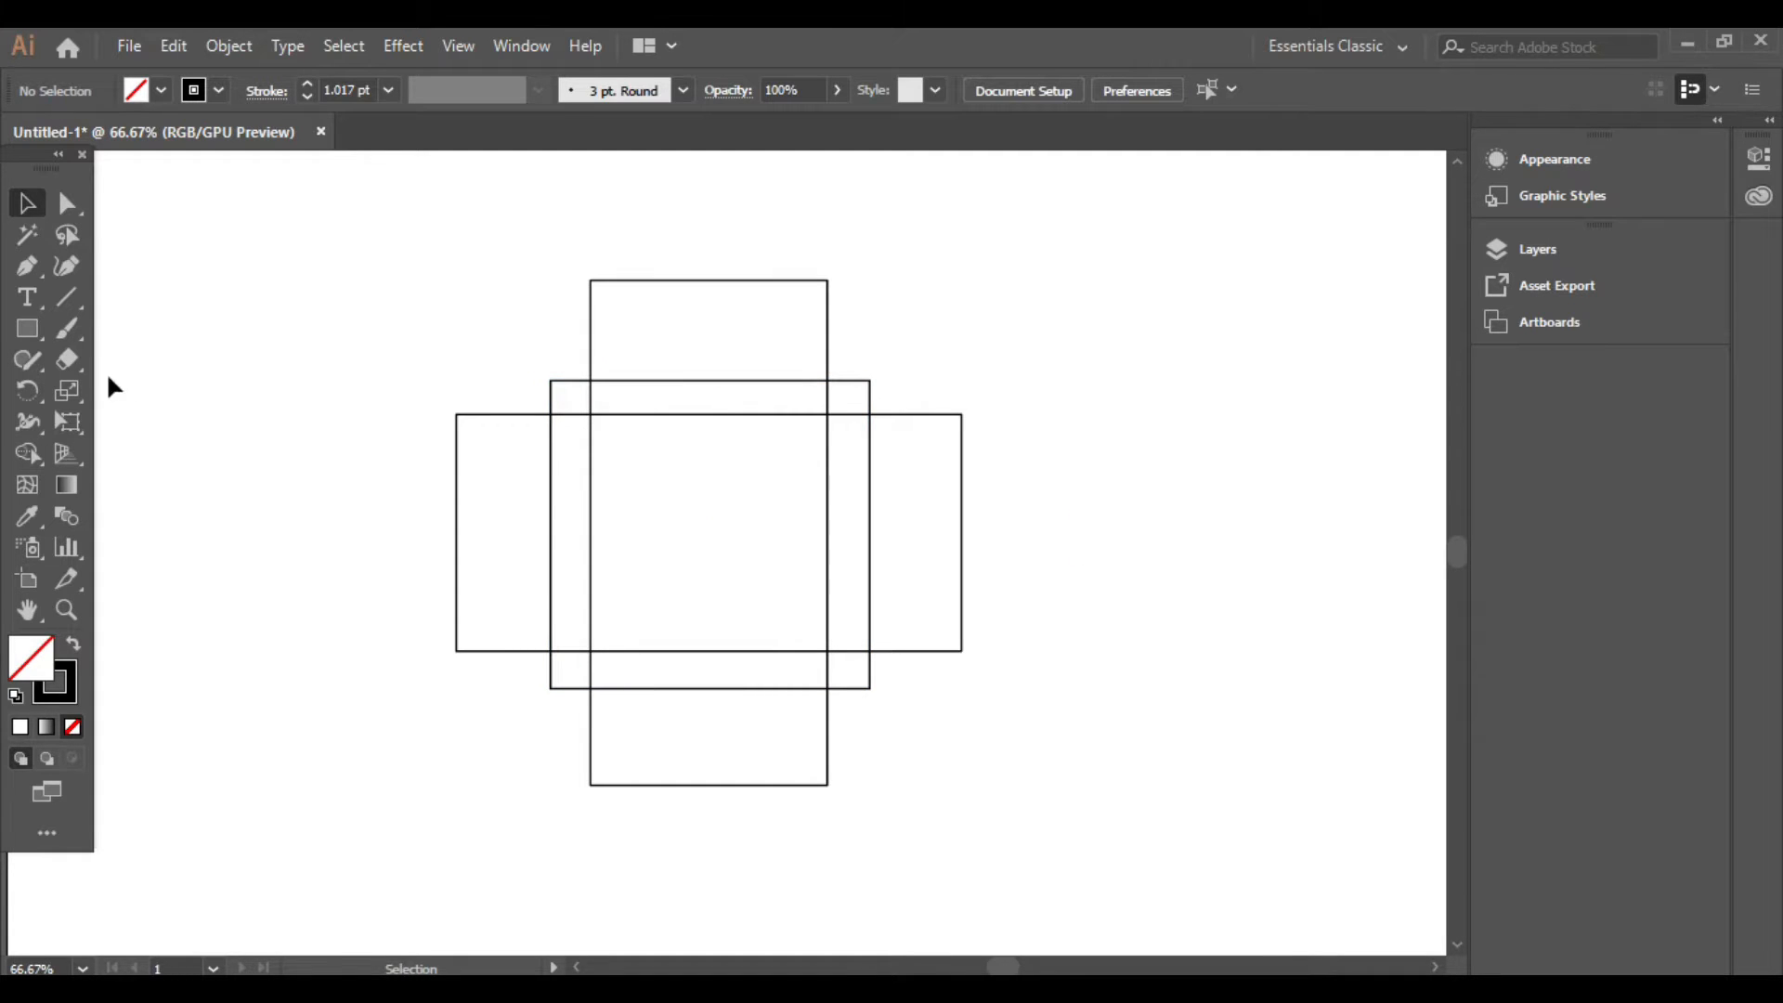
- Draw a diagonal line across the cross, descending to the right, and align it with the square's upper-left and lower-right corners
key(backslash)
mouse_move(514, 318)
mouse_down()
mouse_move(907, 649)
mouse_move(1057, 816)
mouse_up()
key(v)
drag(804, 595, 765, 572)
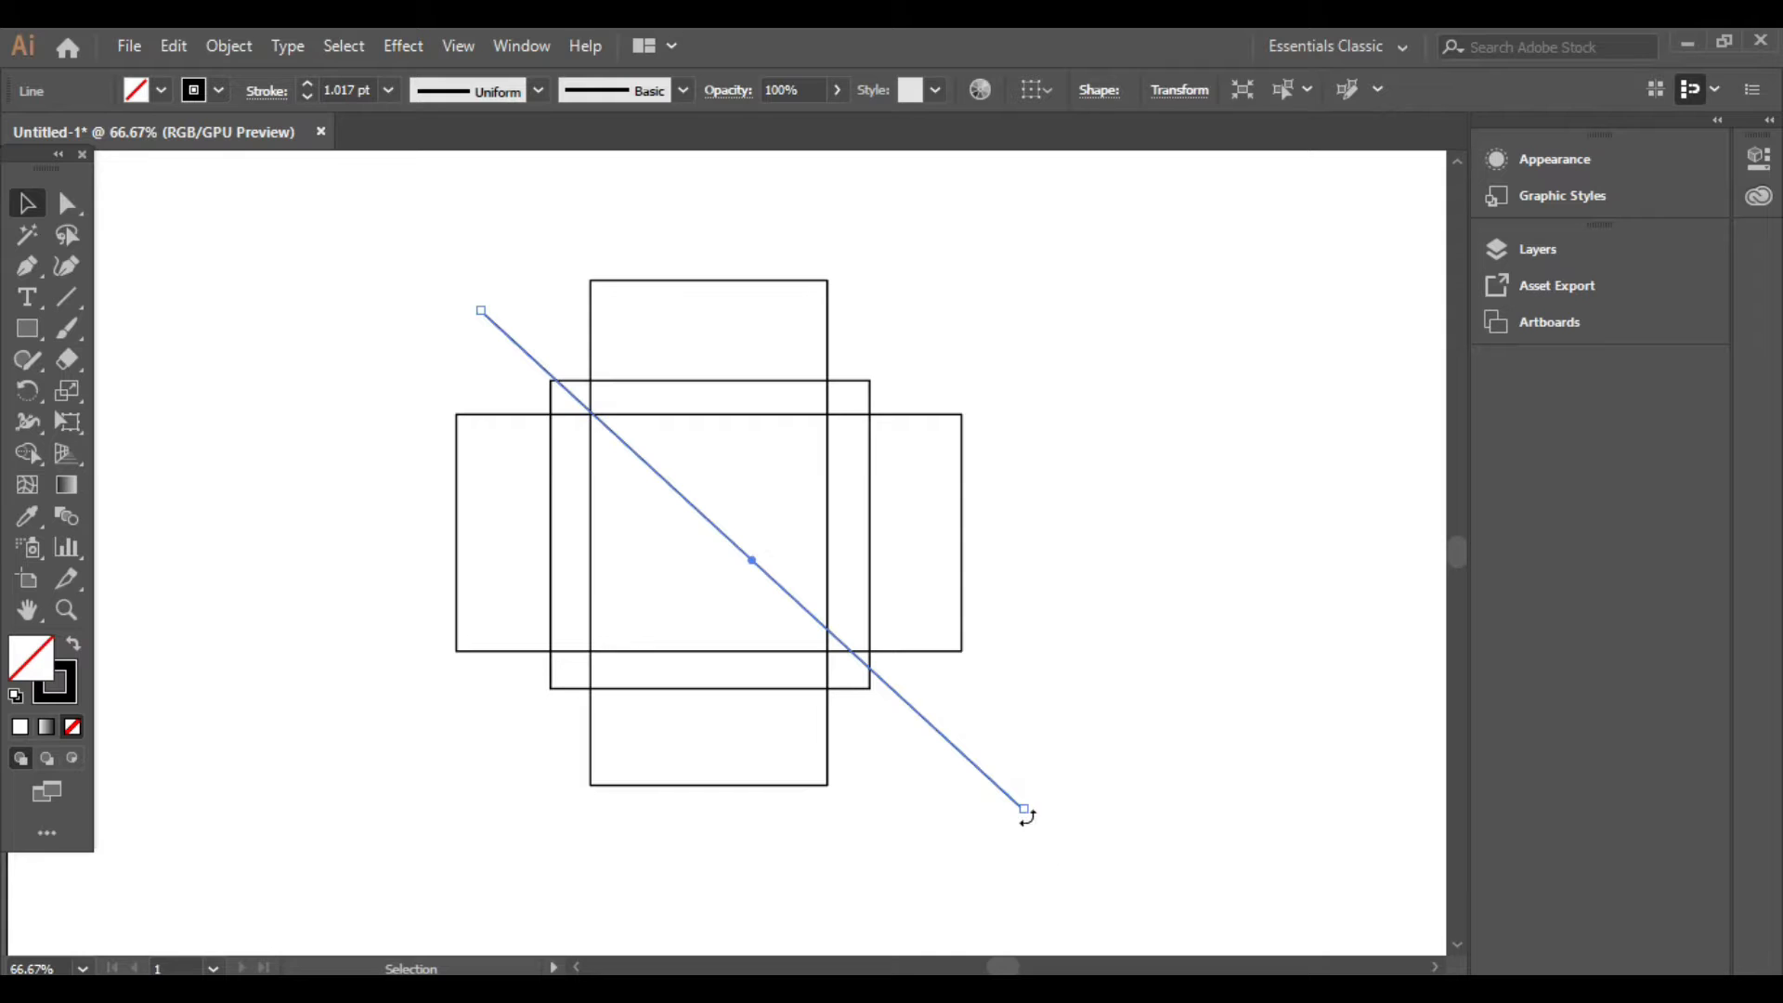
drag(1026, 817, 1039, 828)
click(1119, 815)
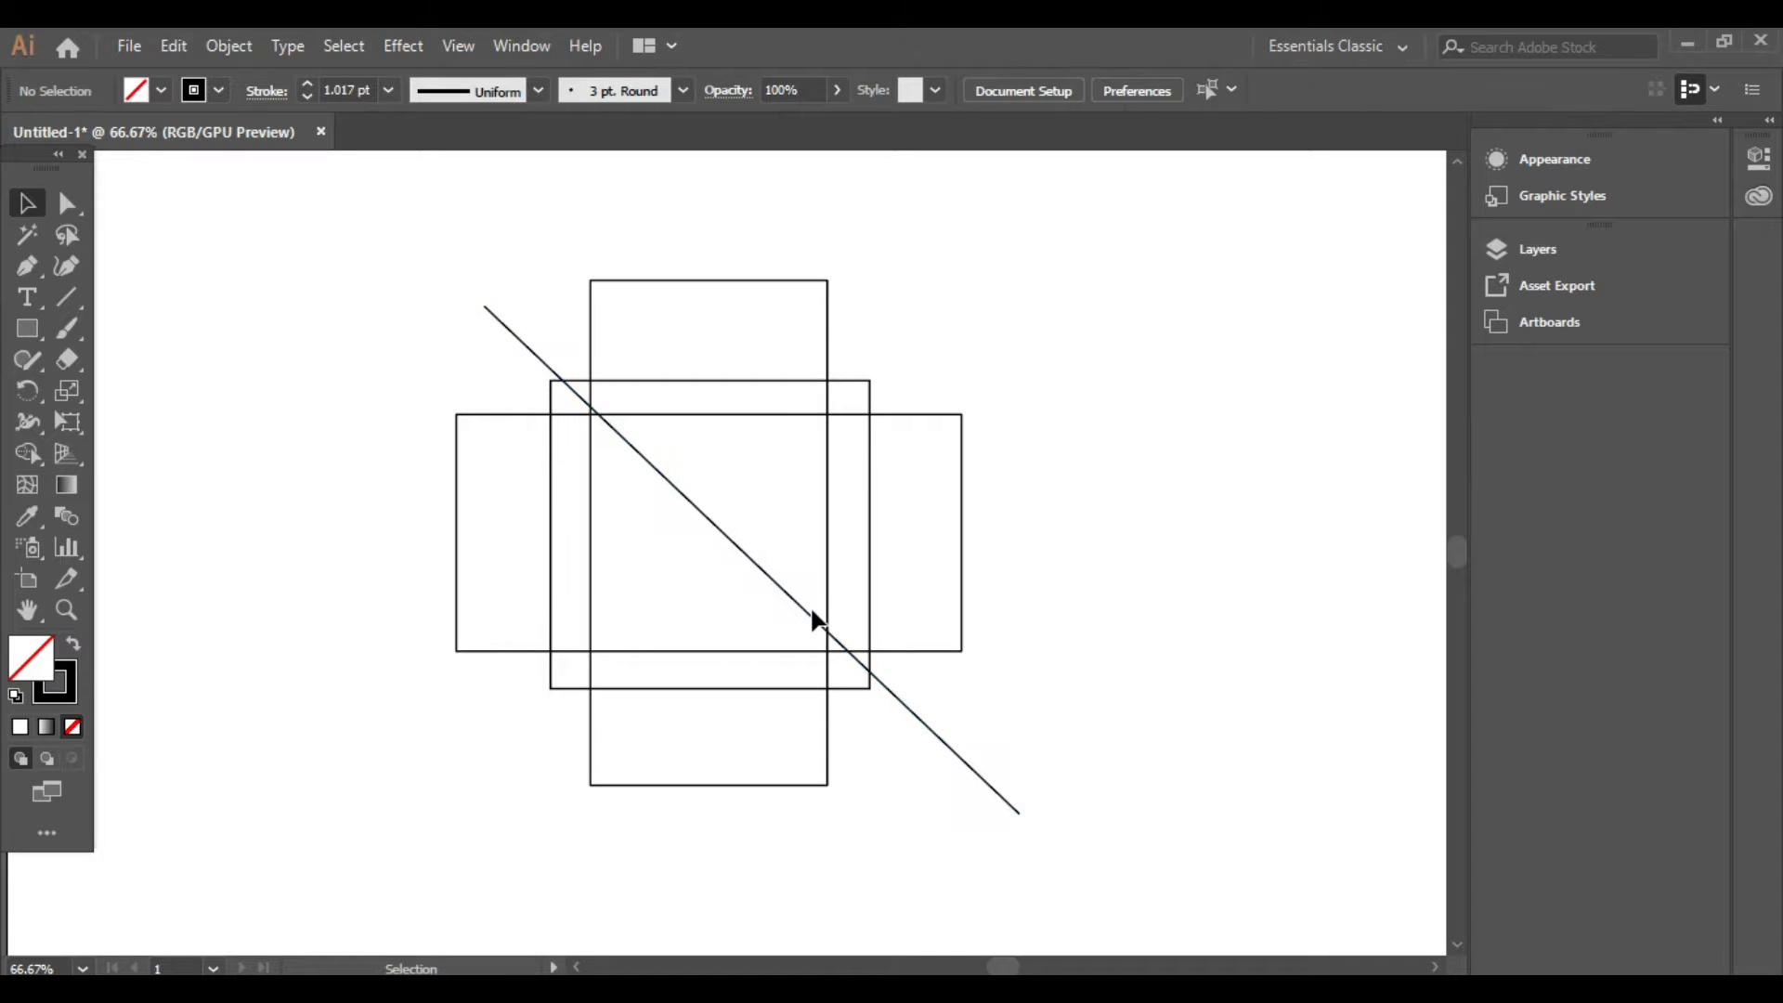
drag(806, 605, 807, 612)
click(938, 724)
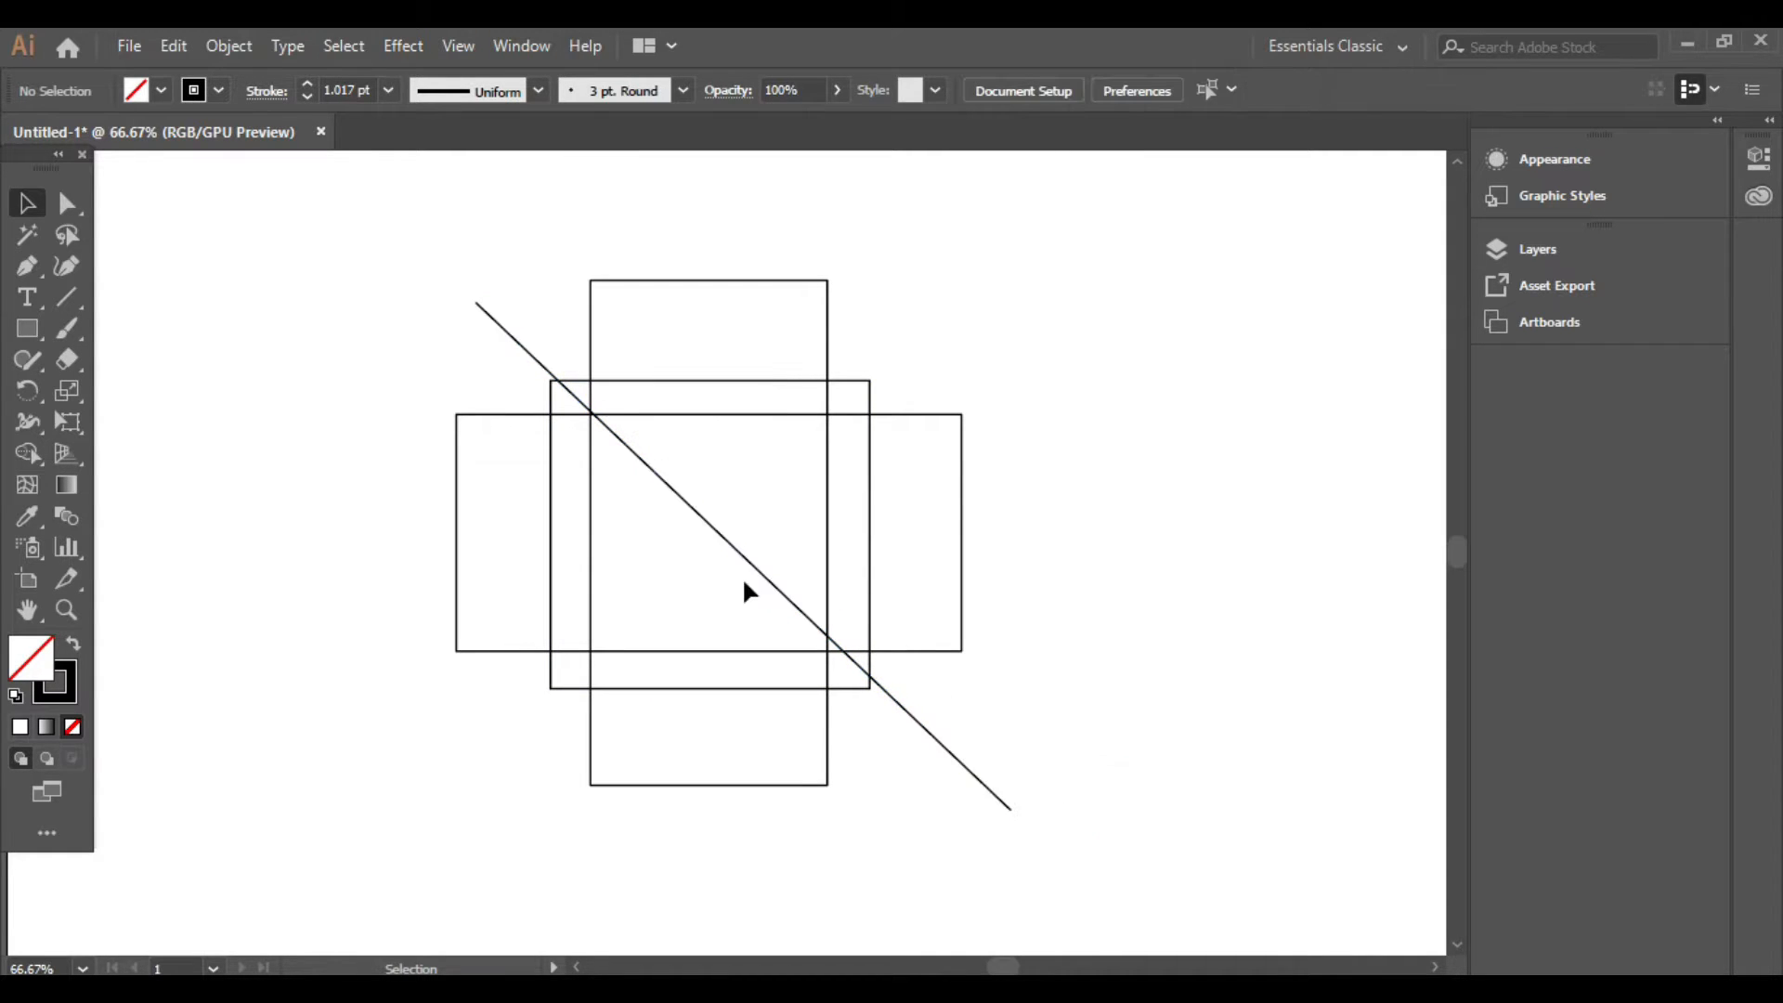
- Fine-tune the diagonal line by nudging it down and rotating it slightly to follow the square's opposite corners
click(743, 553)
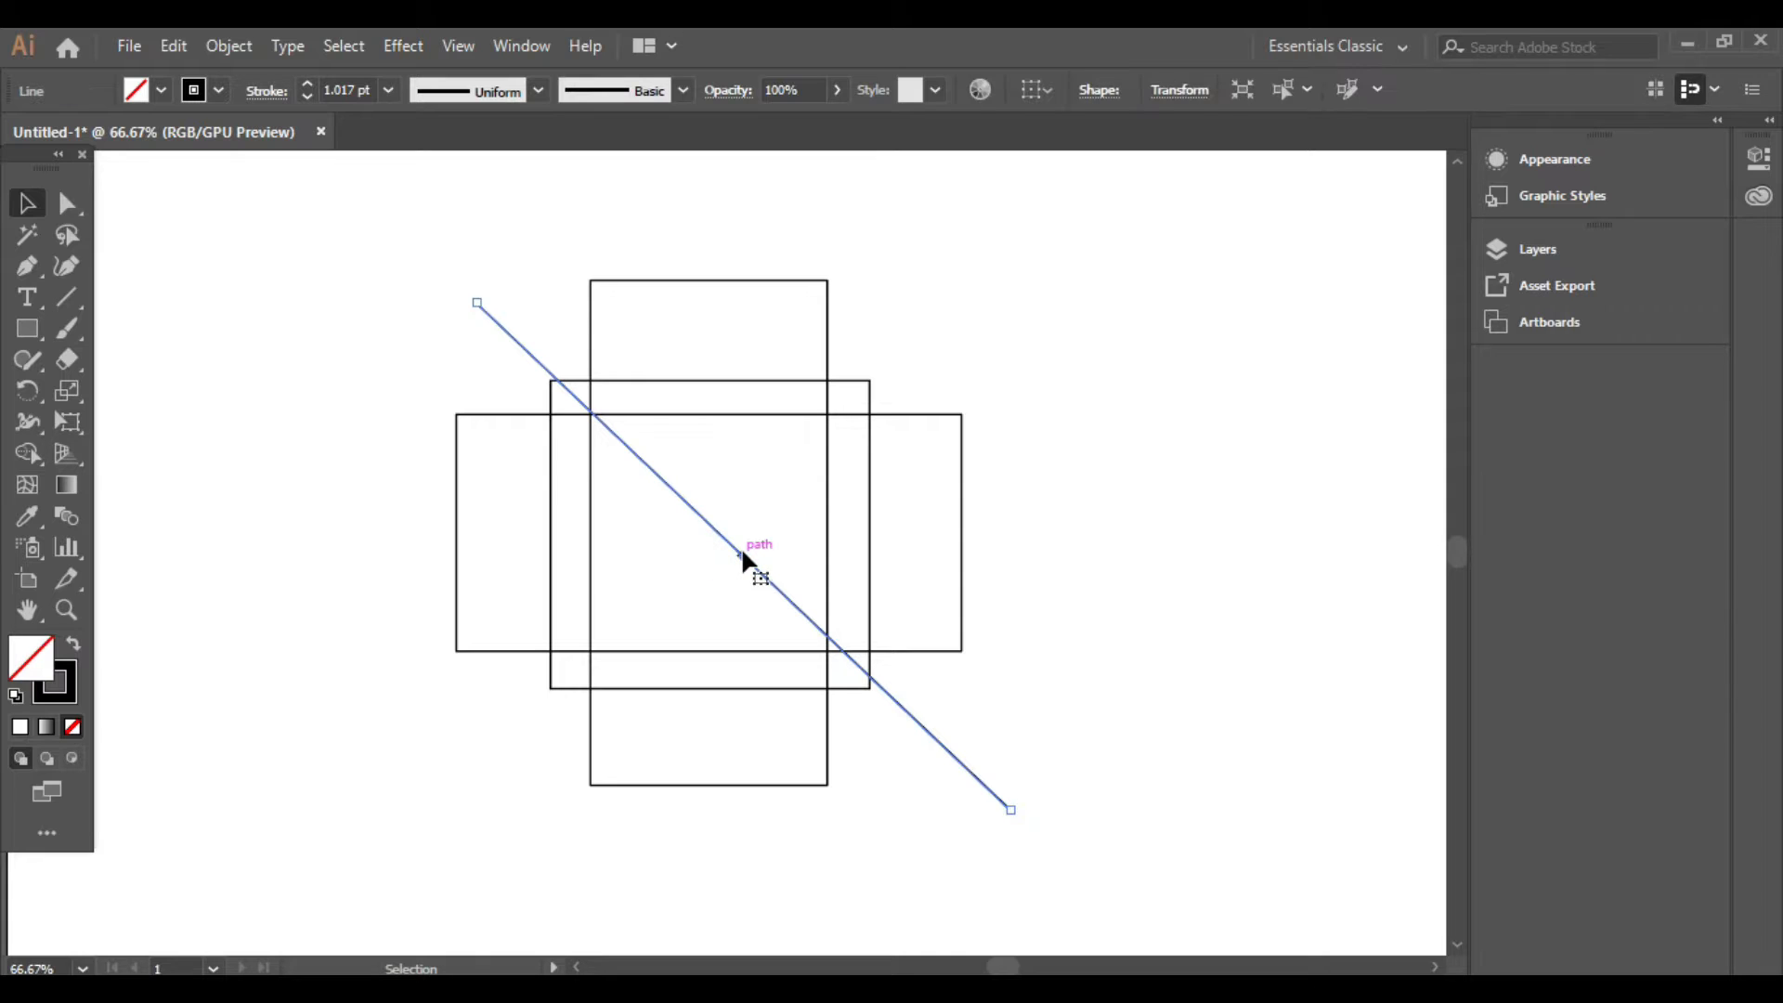
key(Down)
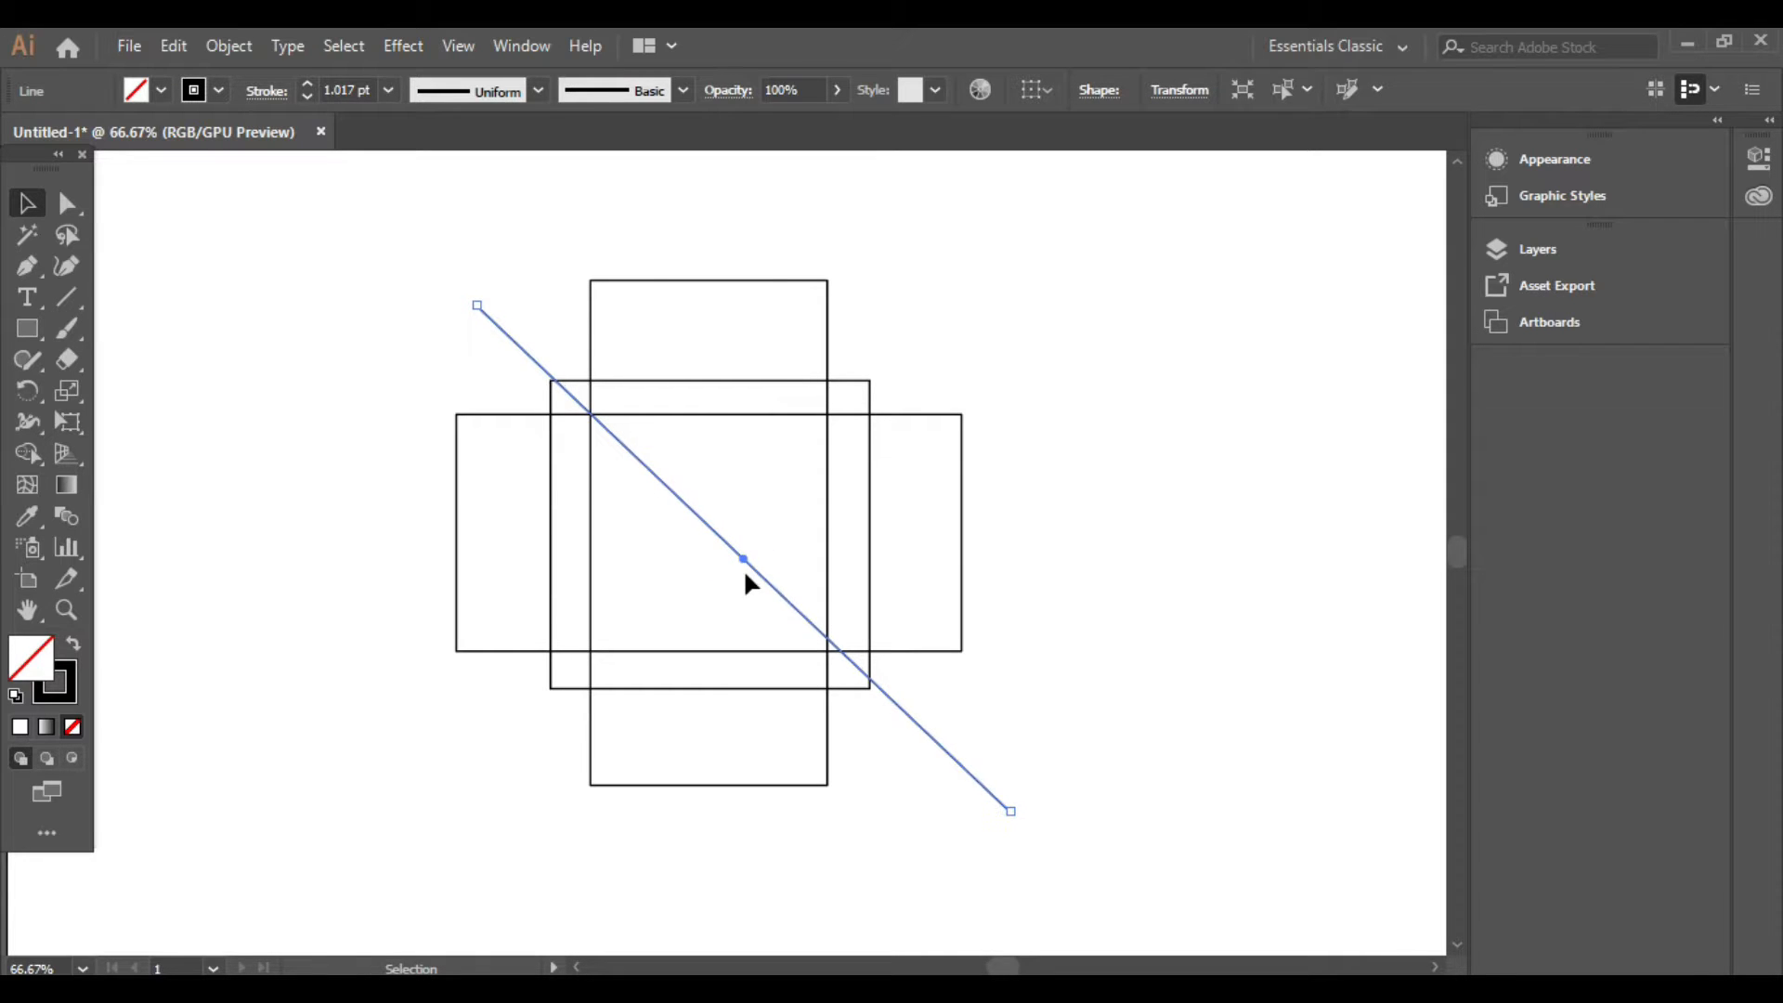
key(Down)
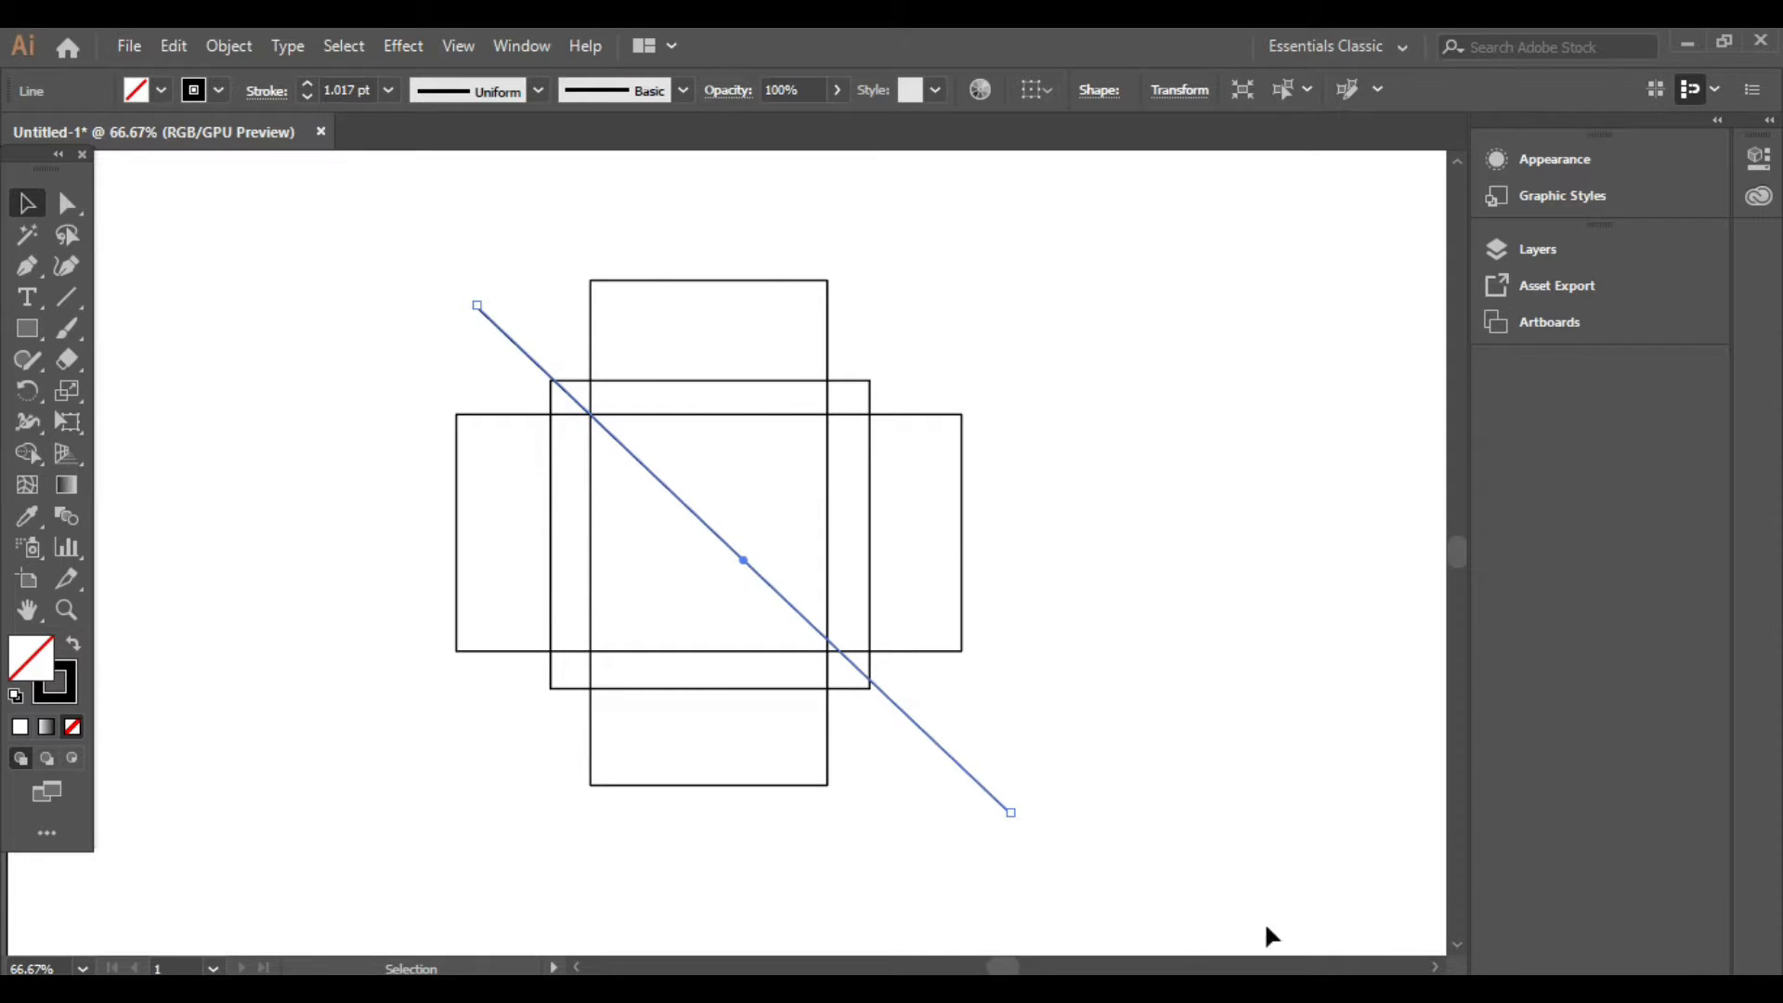
click(1084, 758)
click(494, 322)
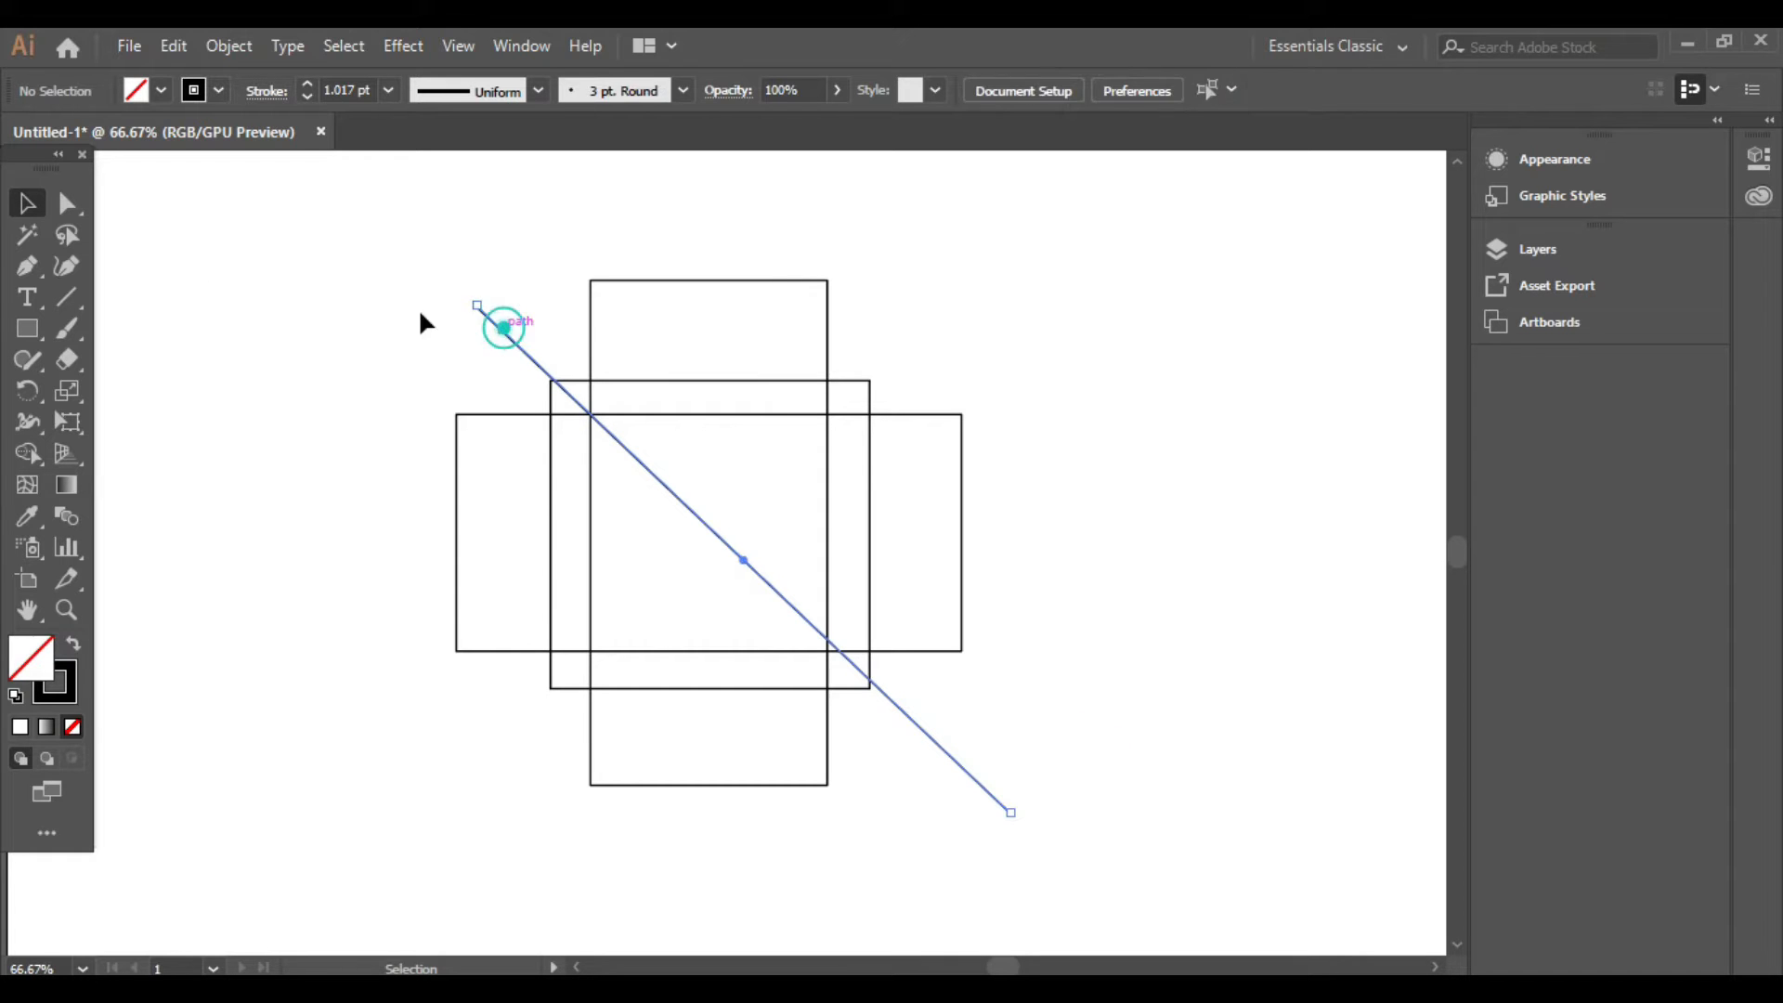
click(470, 302)
drag(470, 301, 469, 293)
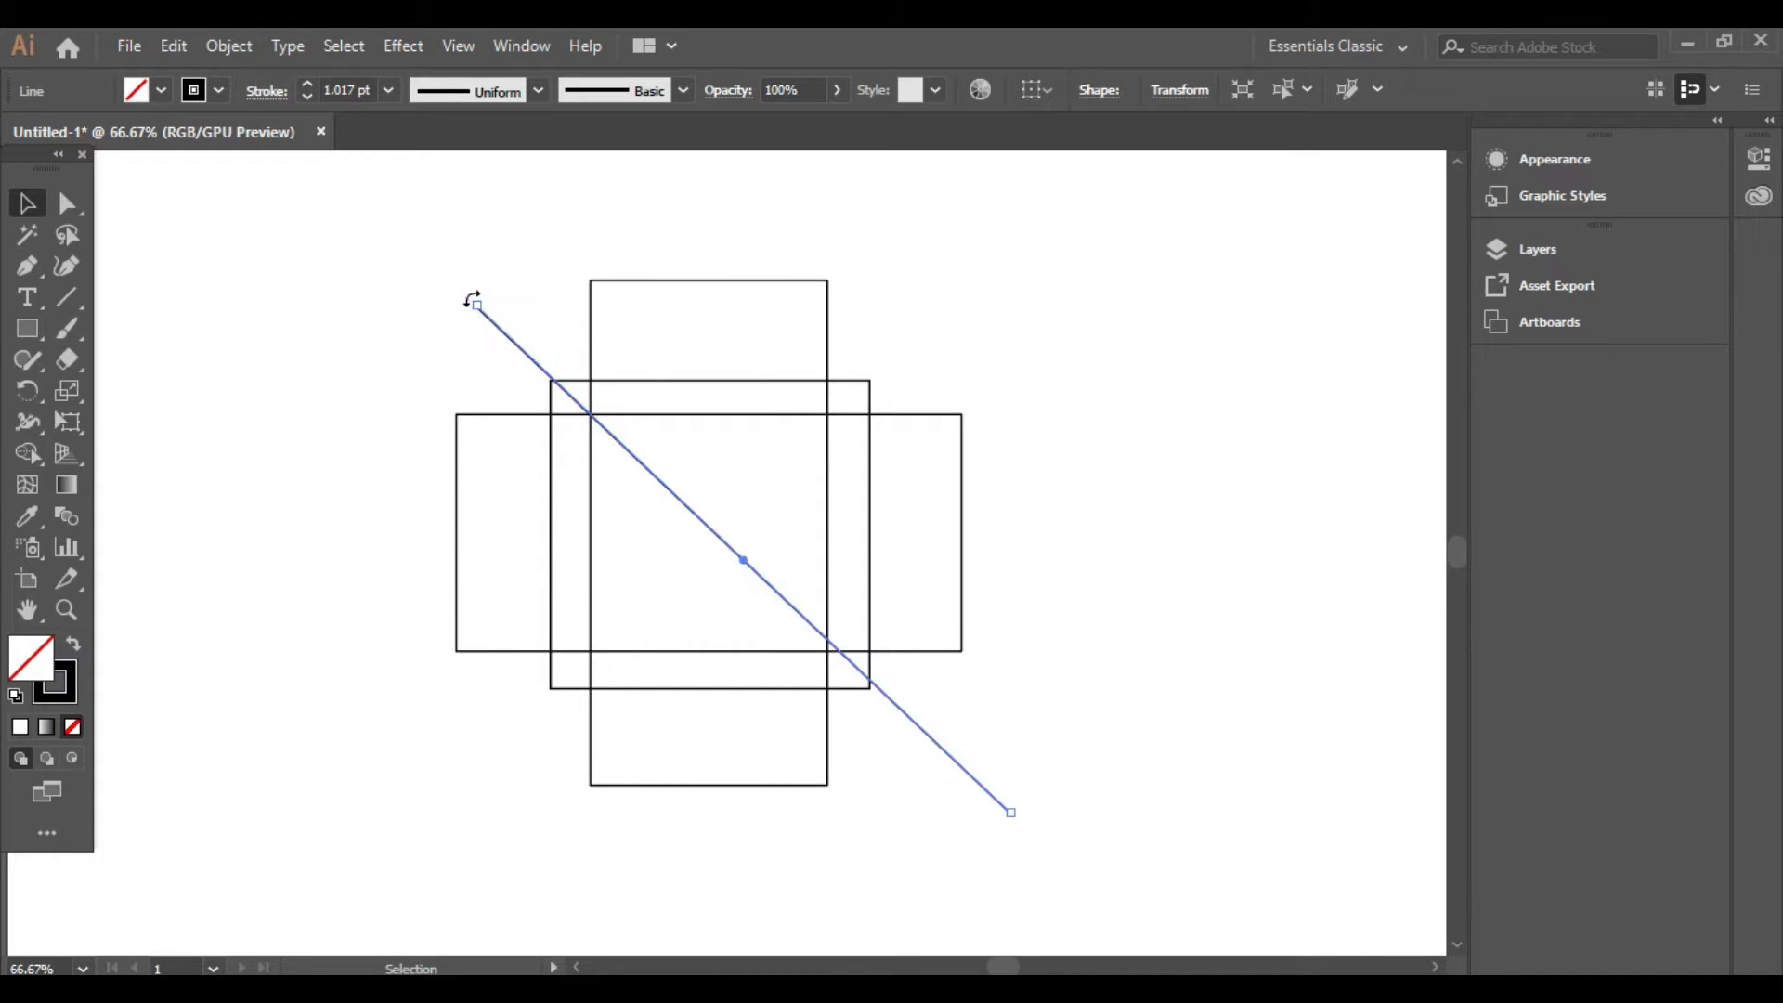
click(427, 390)
click(496, 324)
- Copy the diagonal line, paste it in front and offset the copy slightly to the left as a parallel line
click(173, 46)
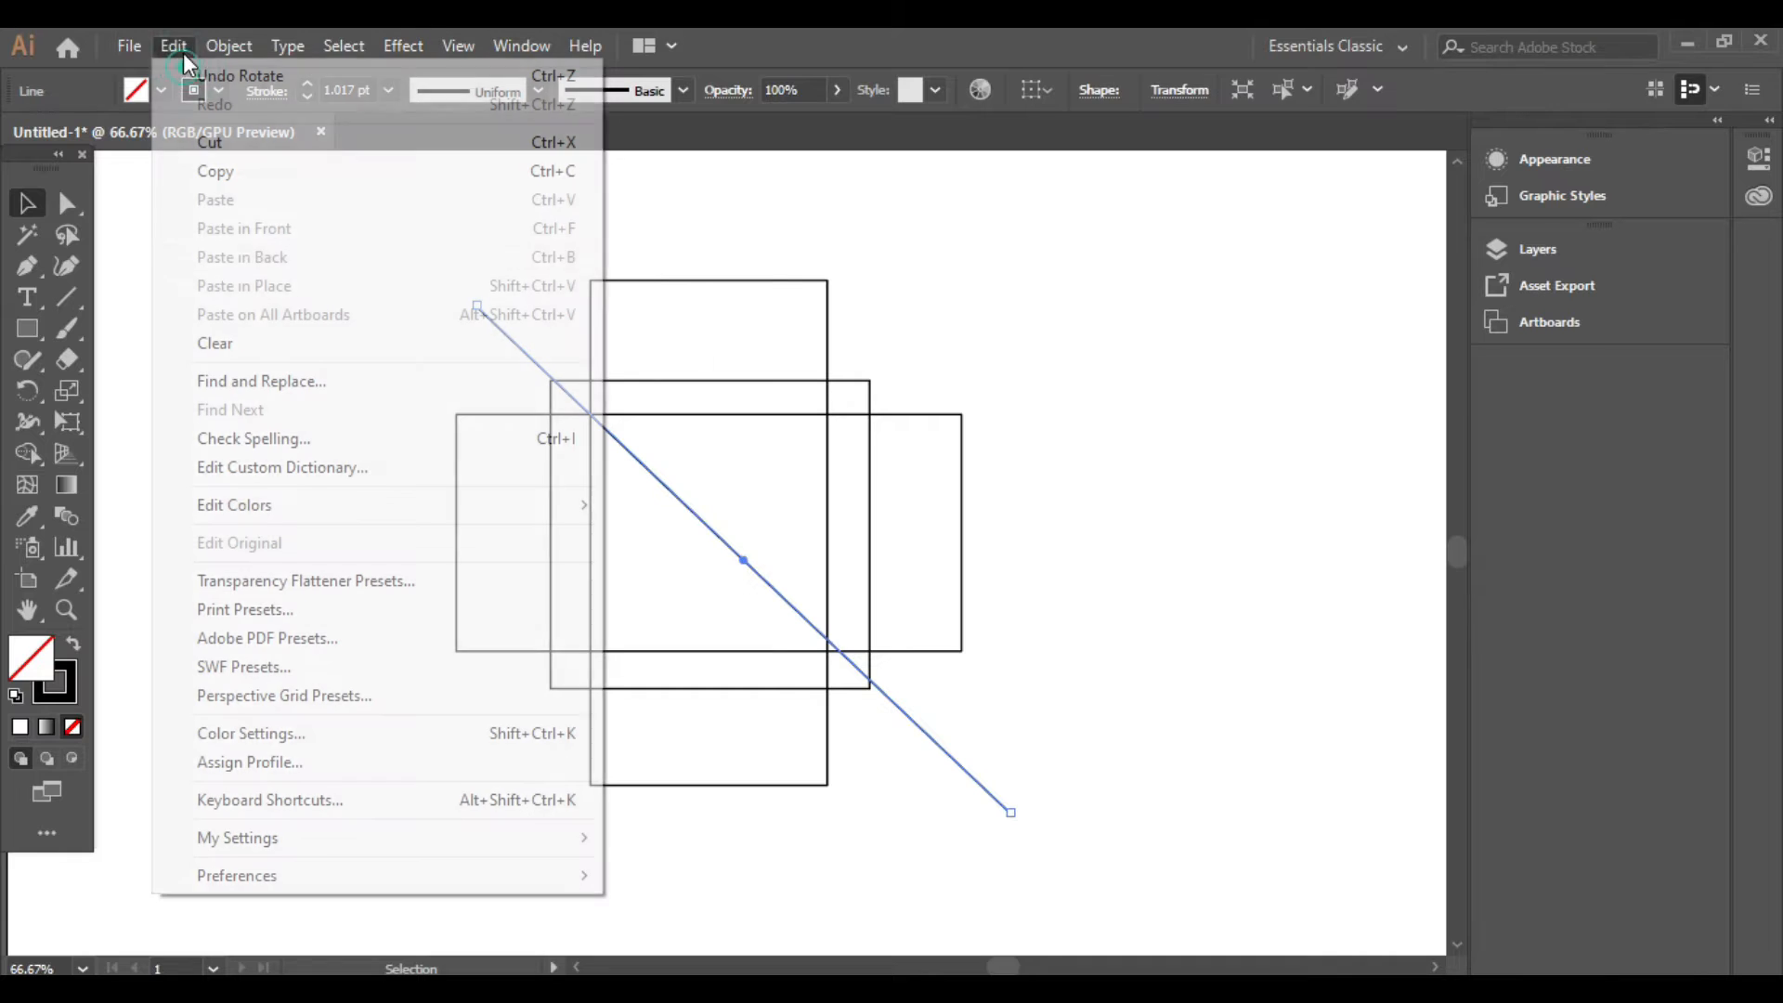
click(244, 171)
click(174, 45)
click(322, 229)
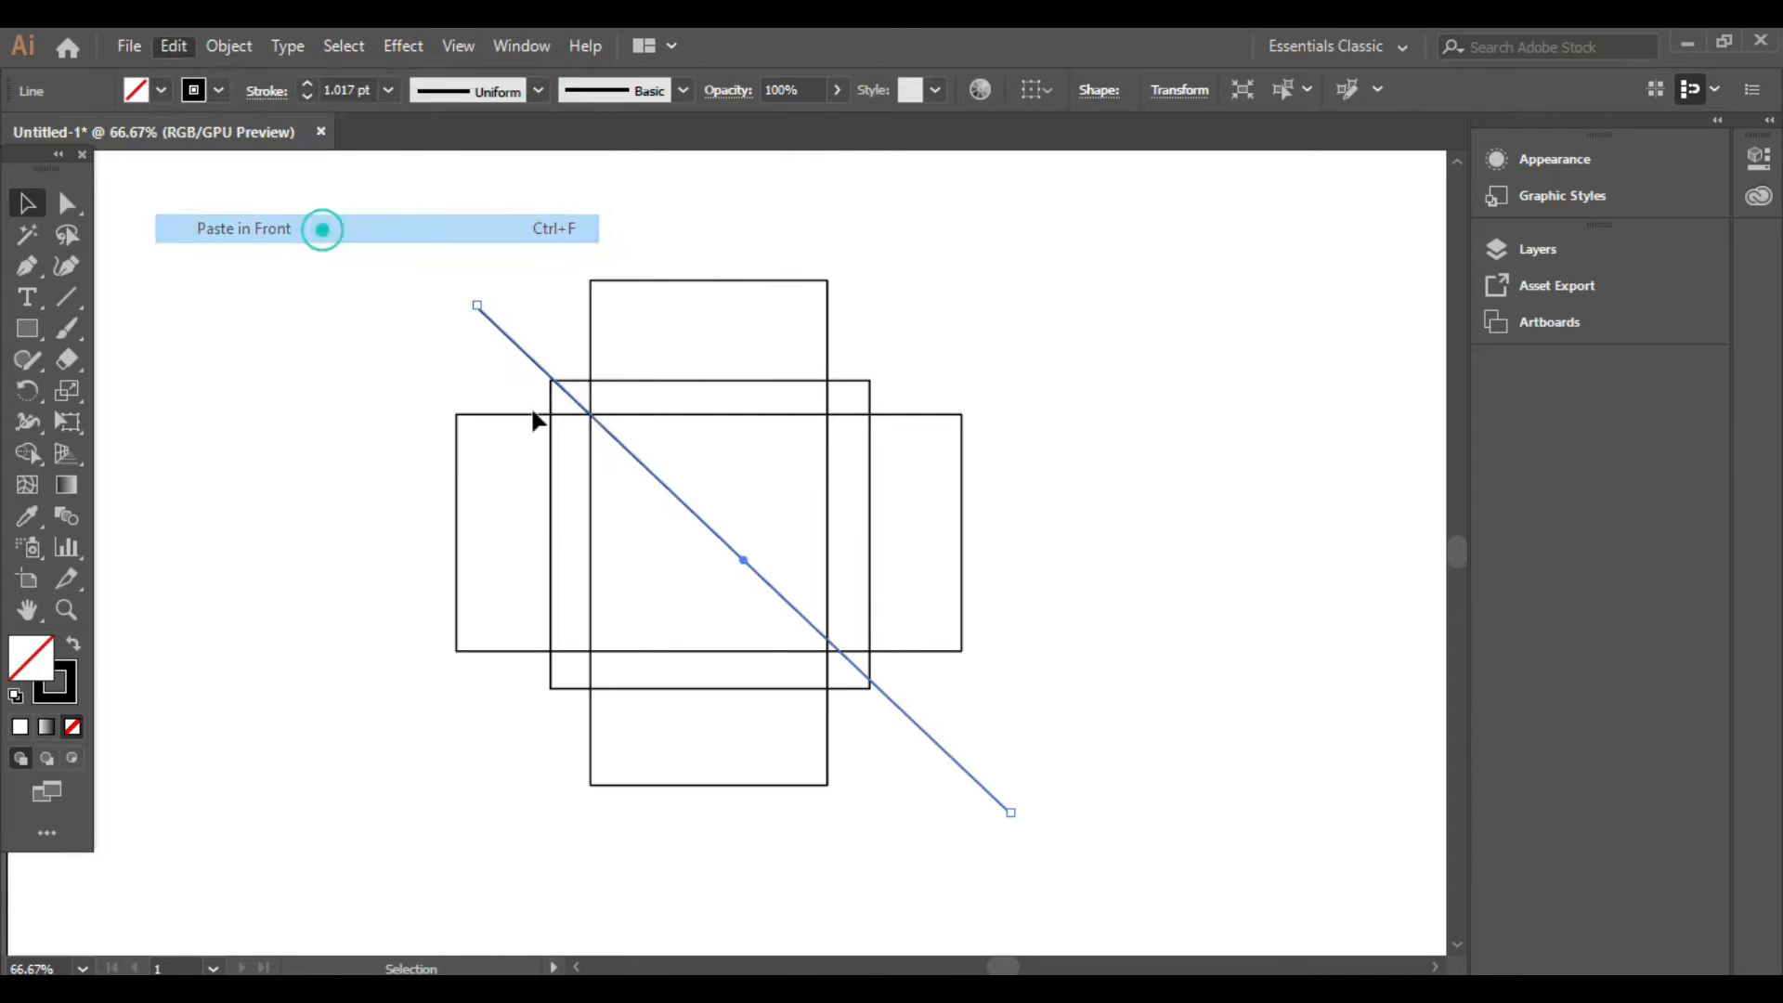
drag(743, 555, 733, 559)
- Group the two parallel diagonal lines and shift the group slightly up and to the left
shift+click(478, 308)
right_click(727, 557)
click(792, 207)
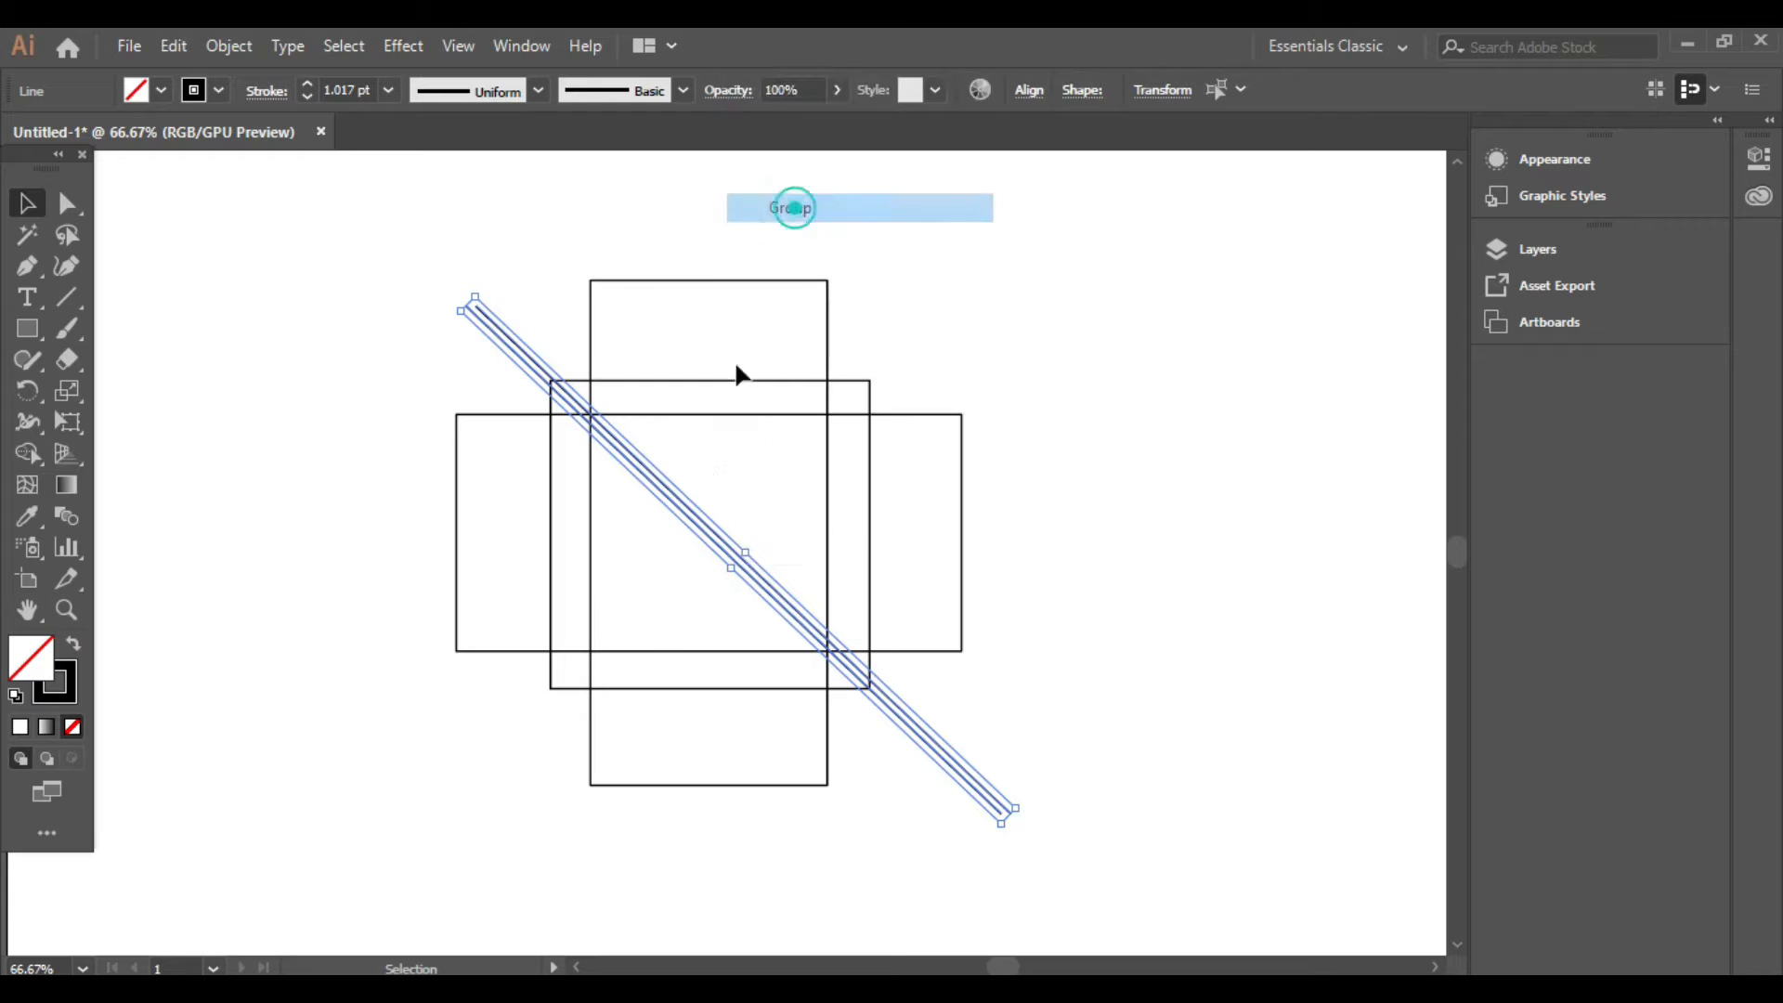
click(727, 555)
click(728, 546)
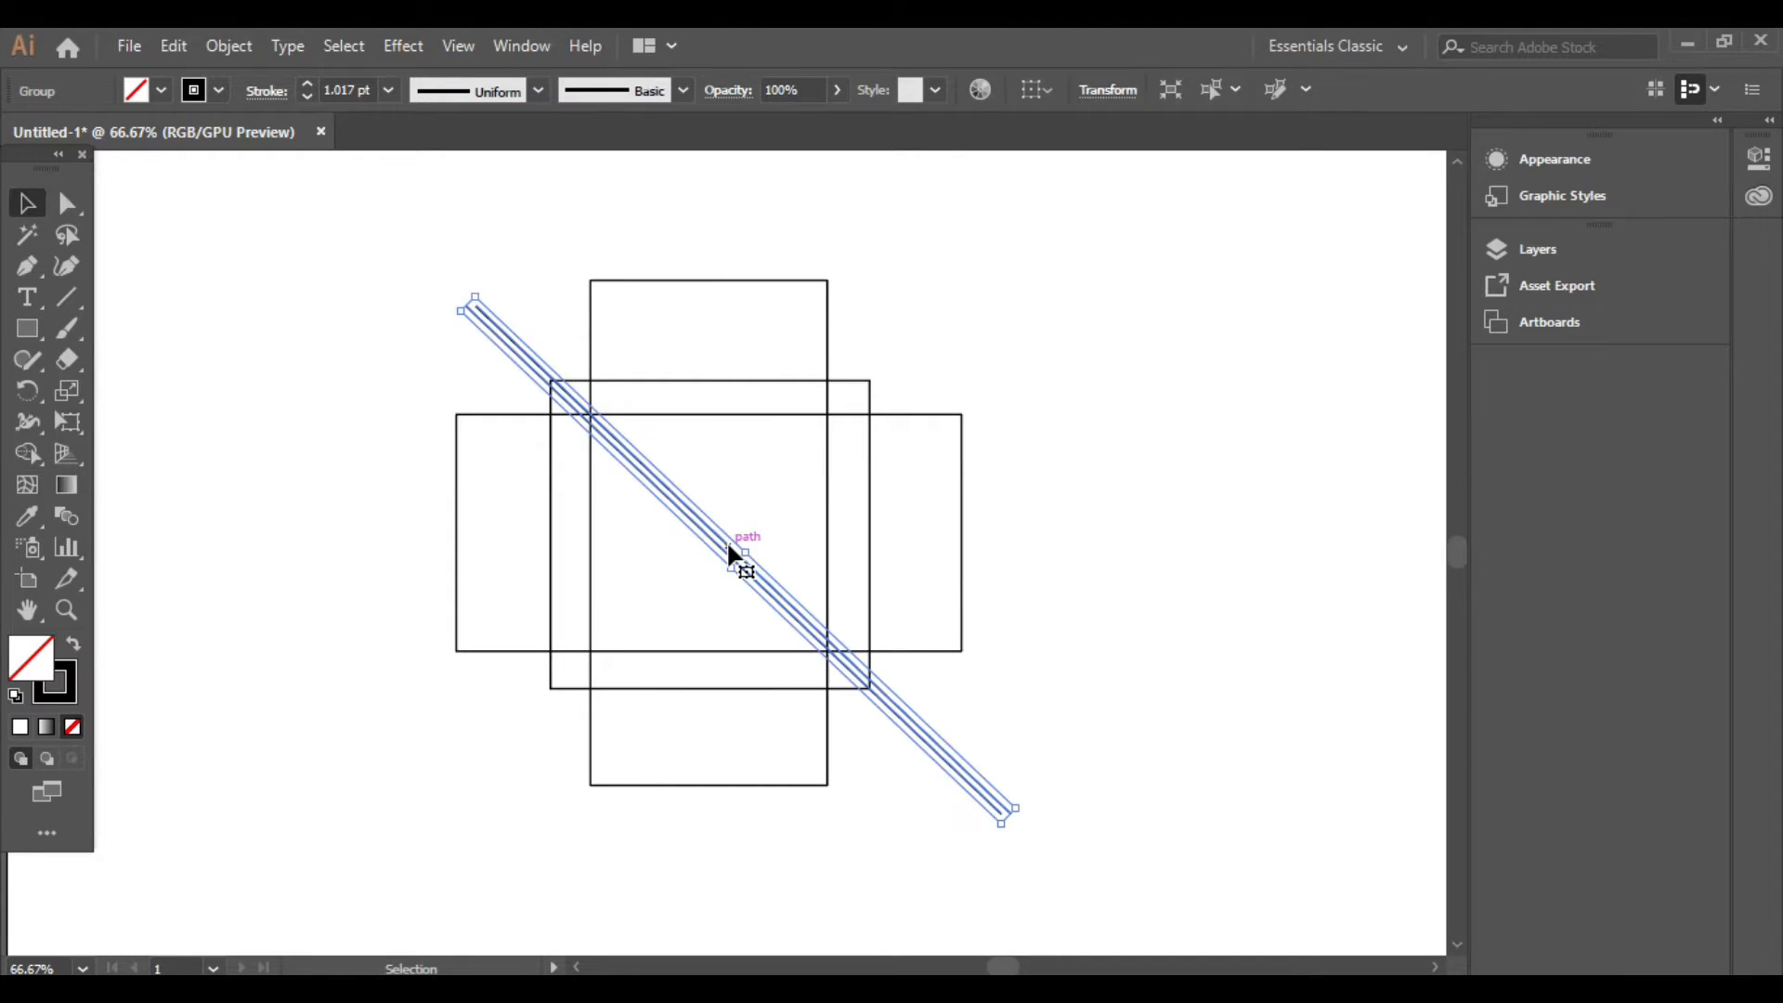
click(1121, 568)
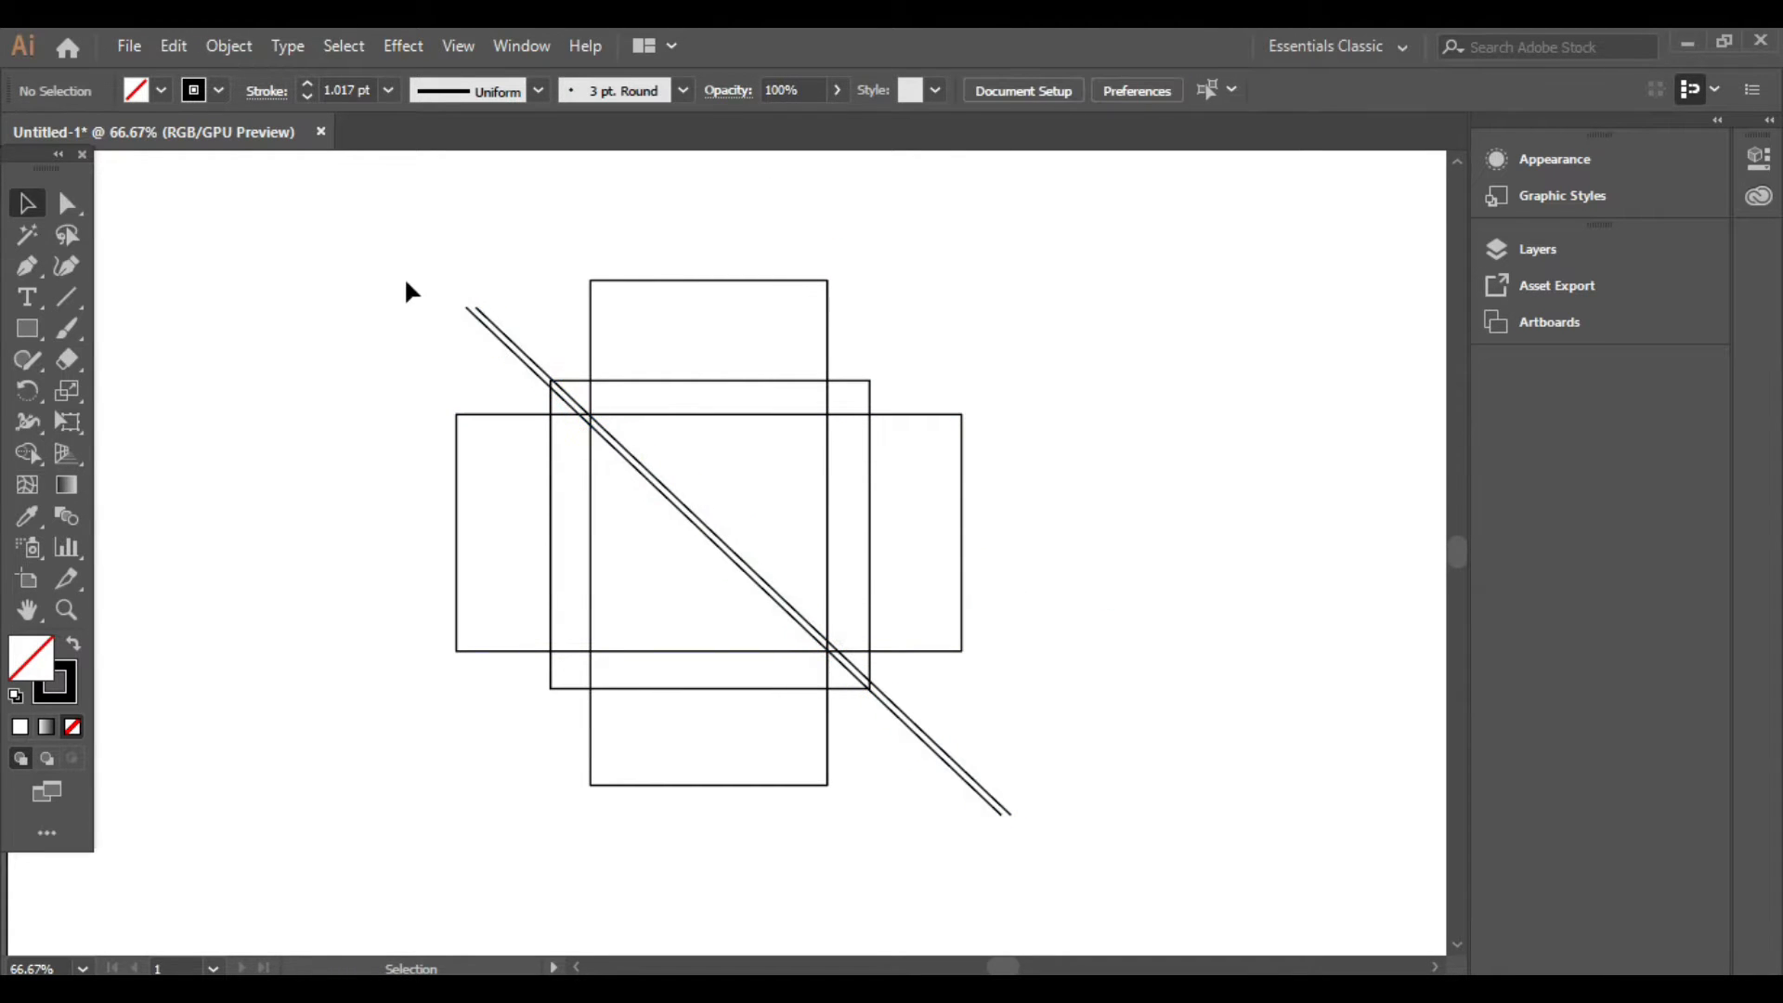
click(481, 312)
click(1069, 787)
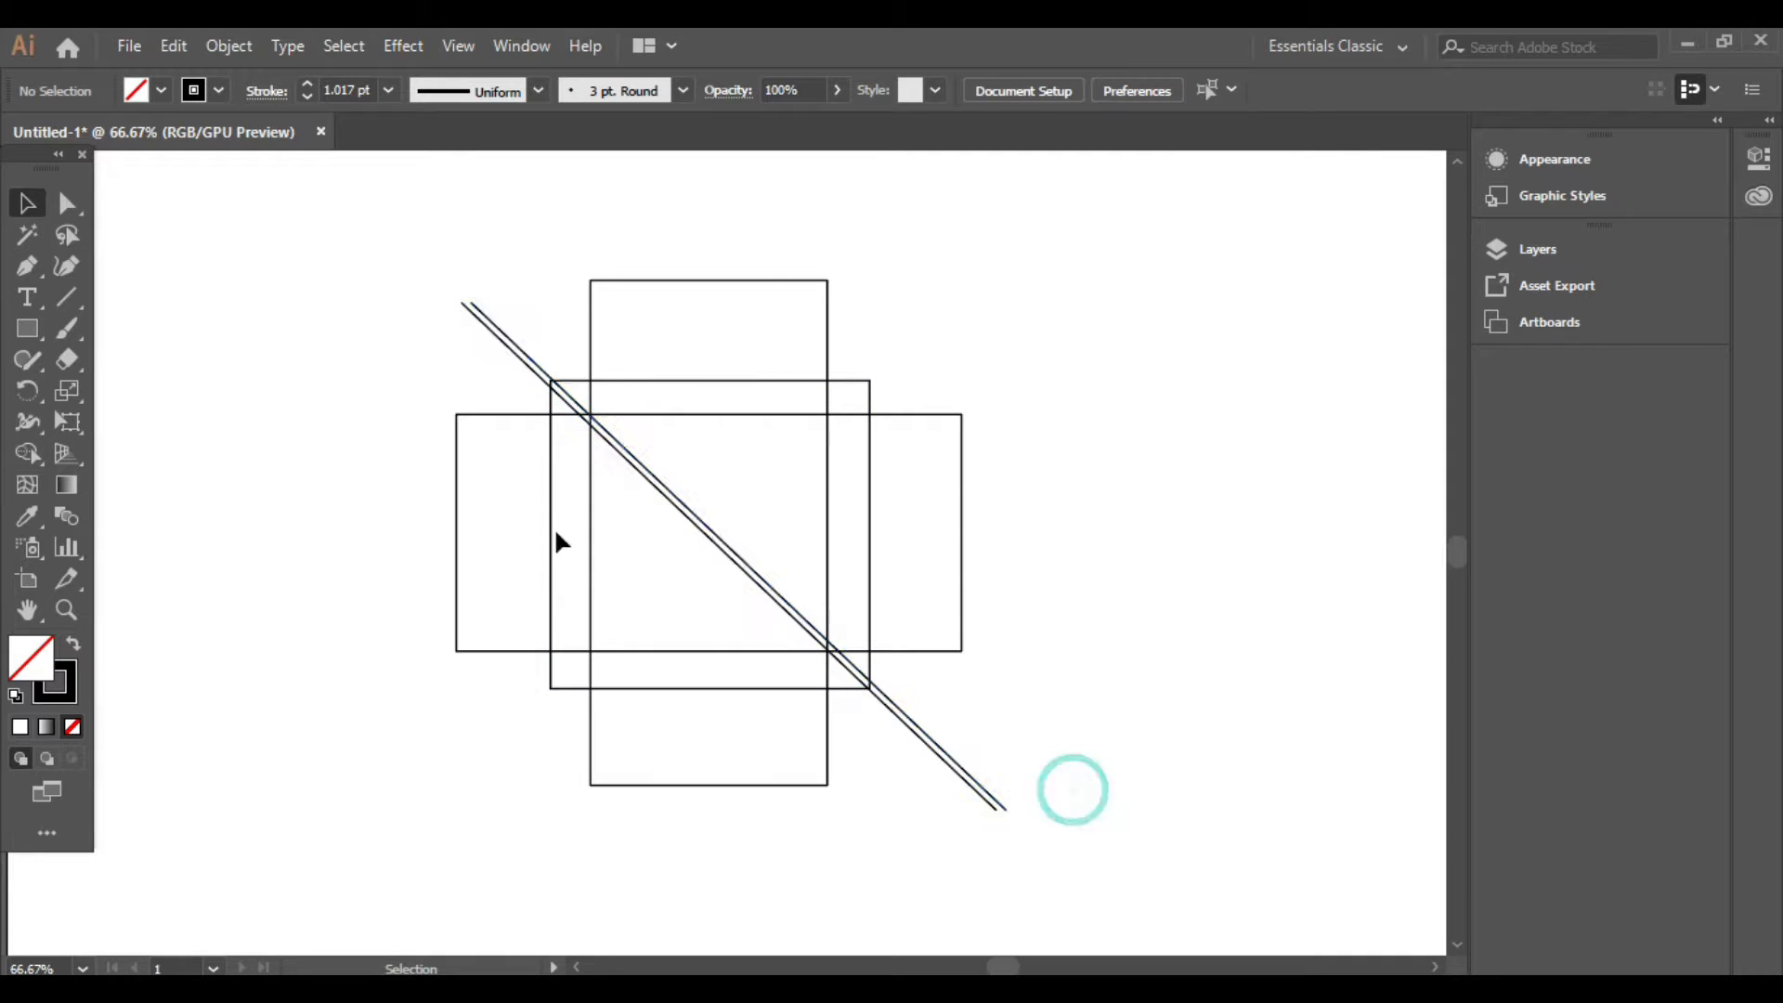
- Reflect the grouped diagonal lines across the vertical axis as a copy
click(699, 522)
right_click(697, 522)
mouse_move(946, 778)
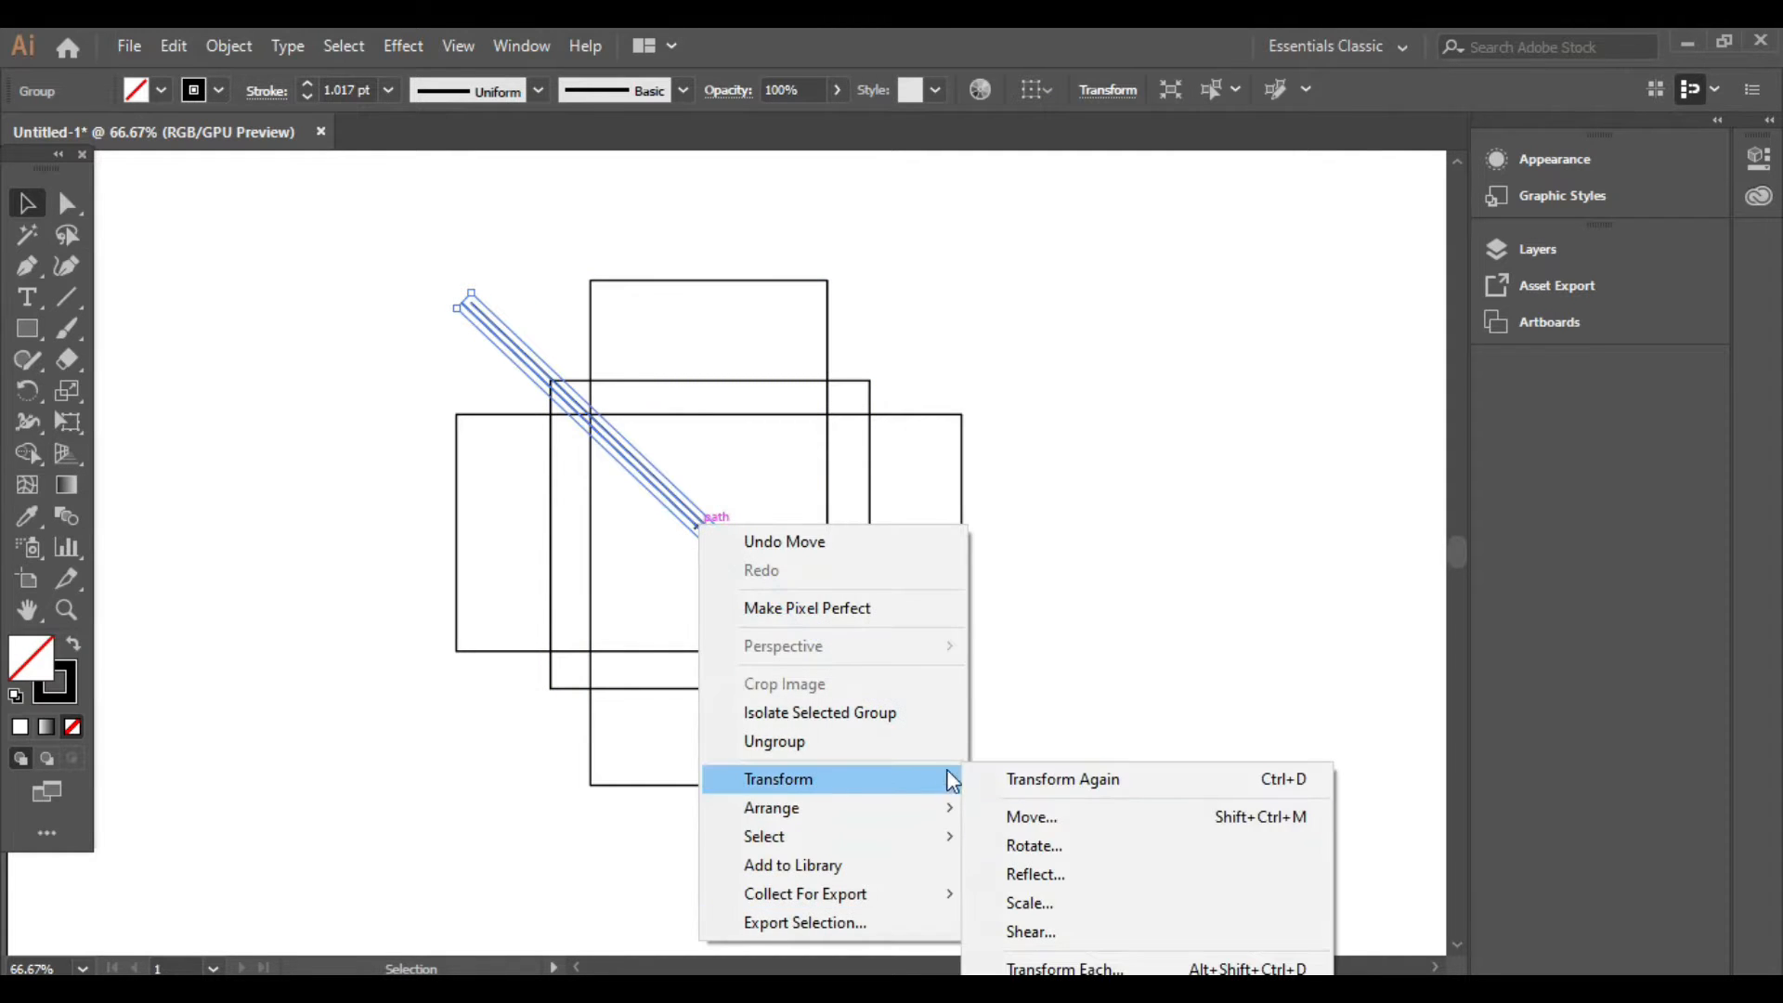
click(1027, 868)
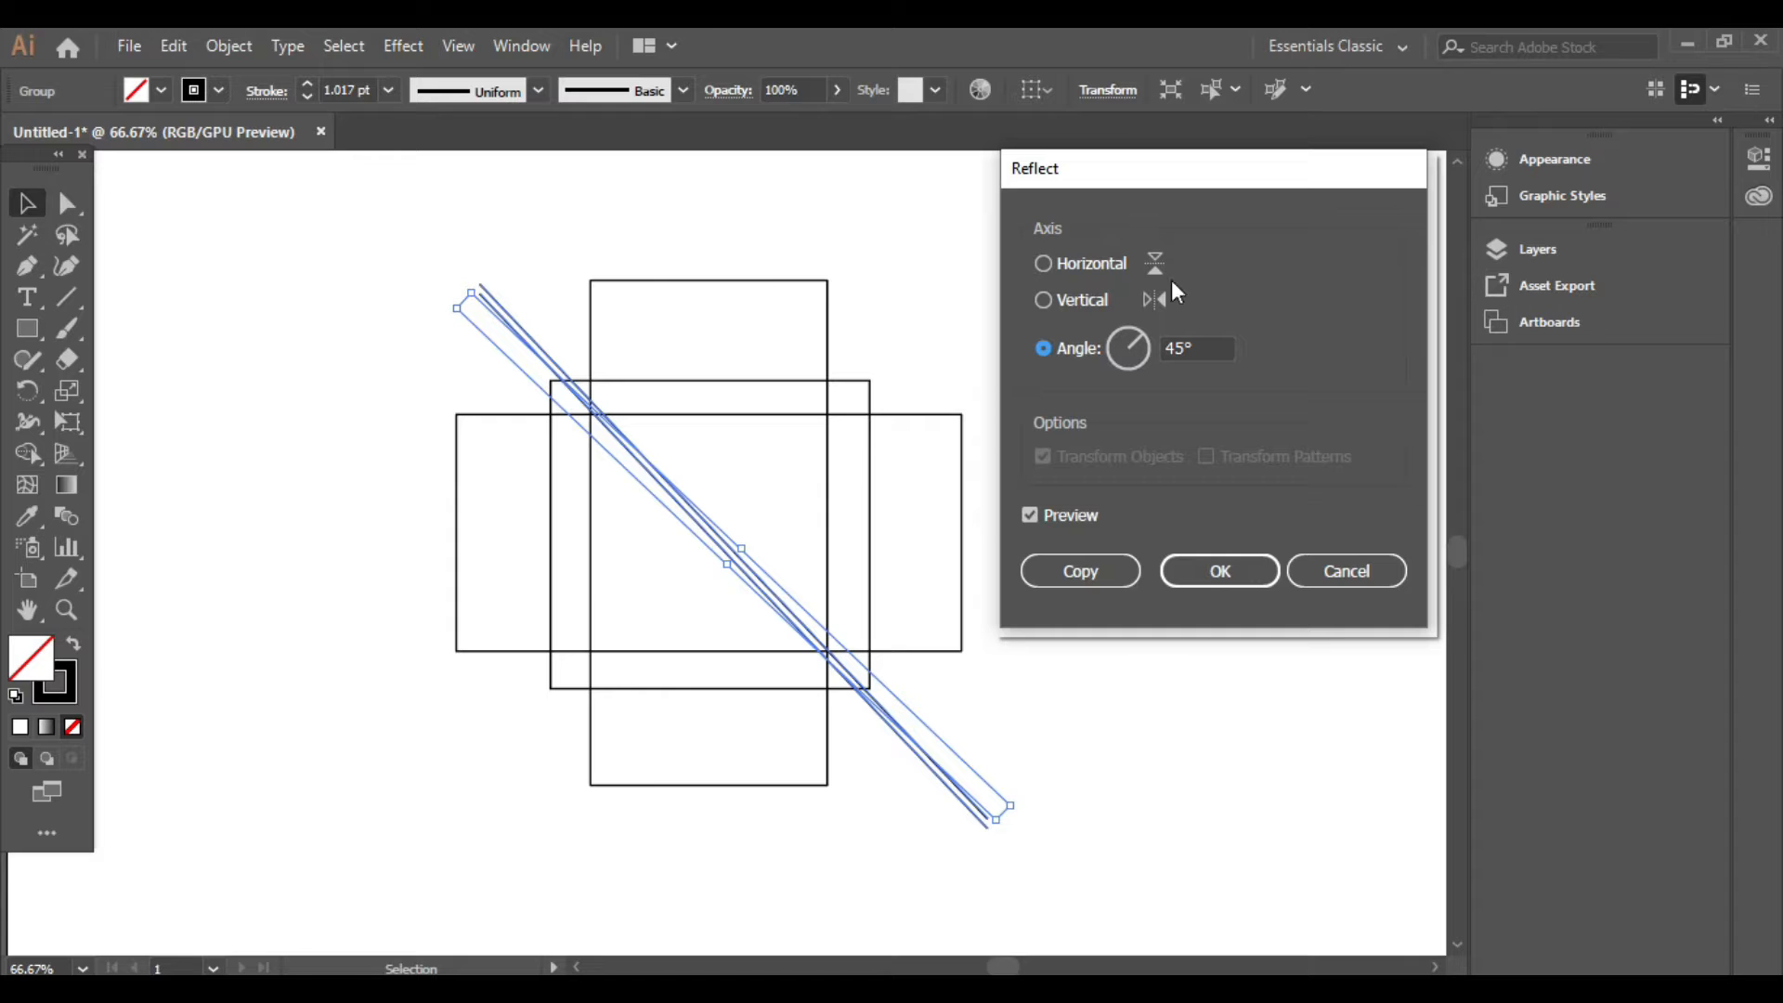
click(1198, 348)
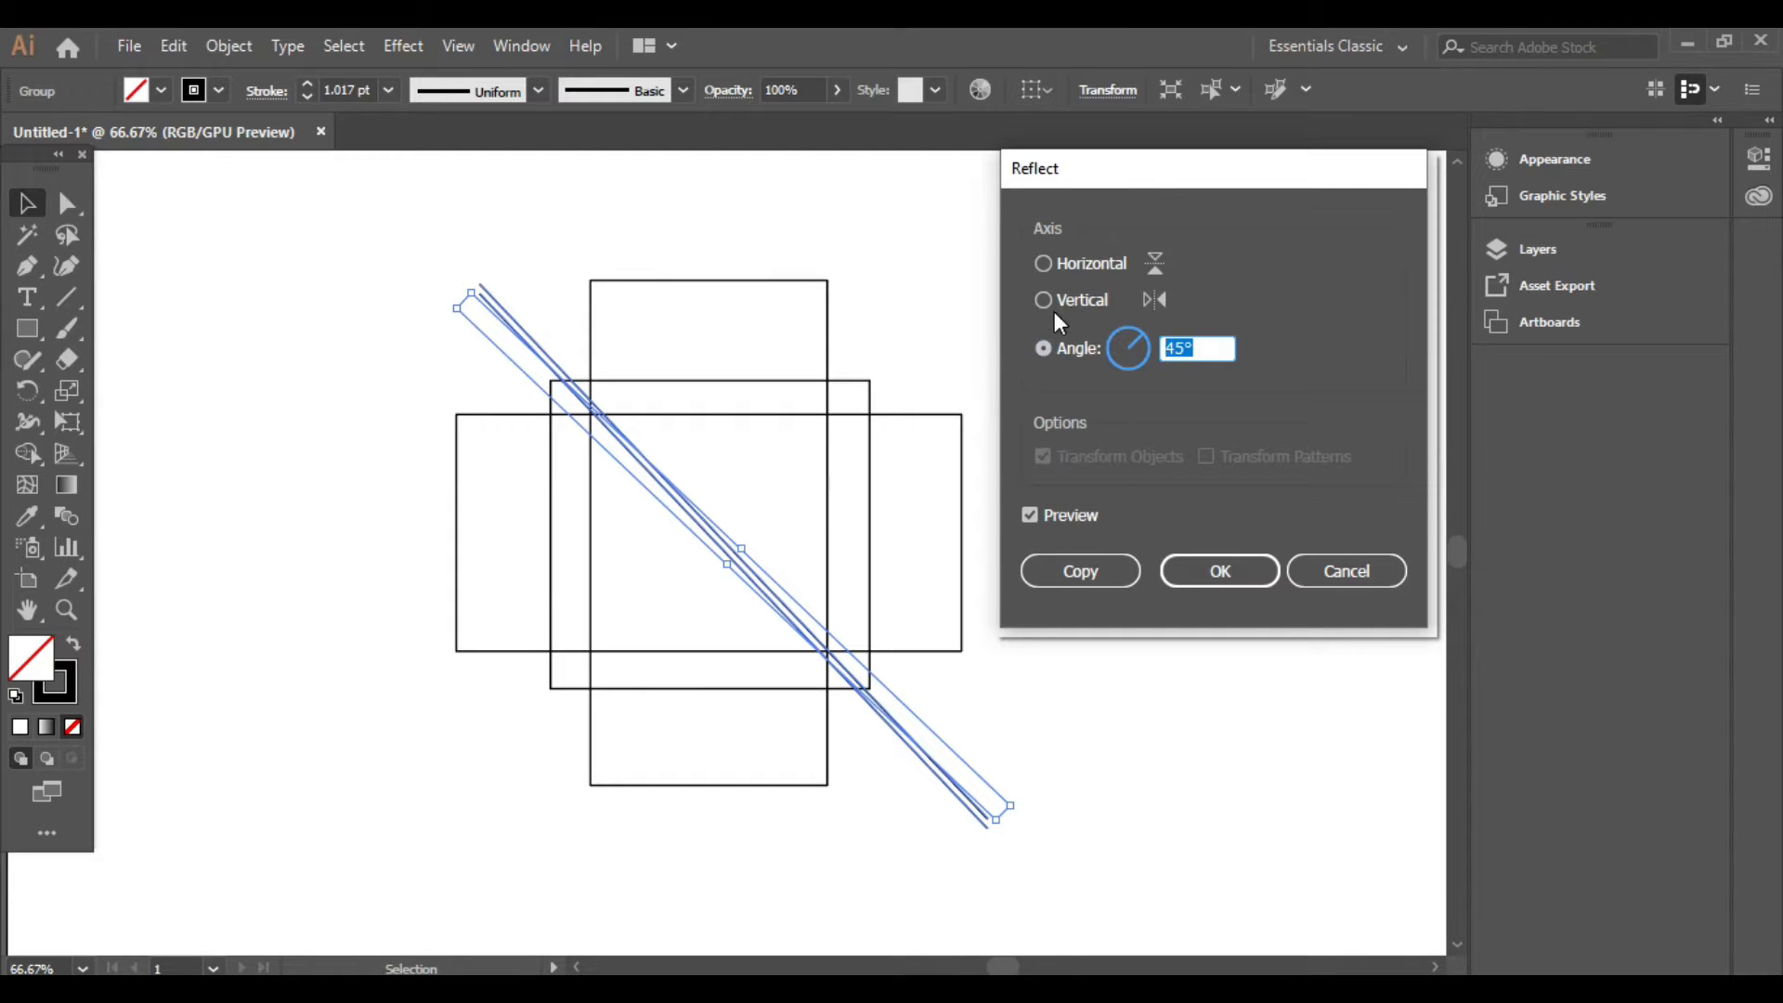
click(1052, 303)
click(1051, 571)
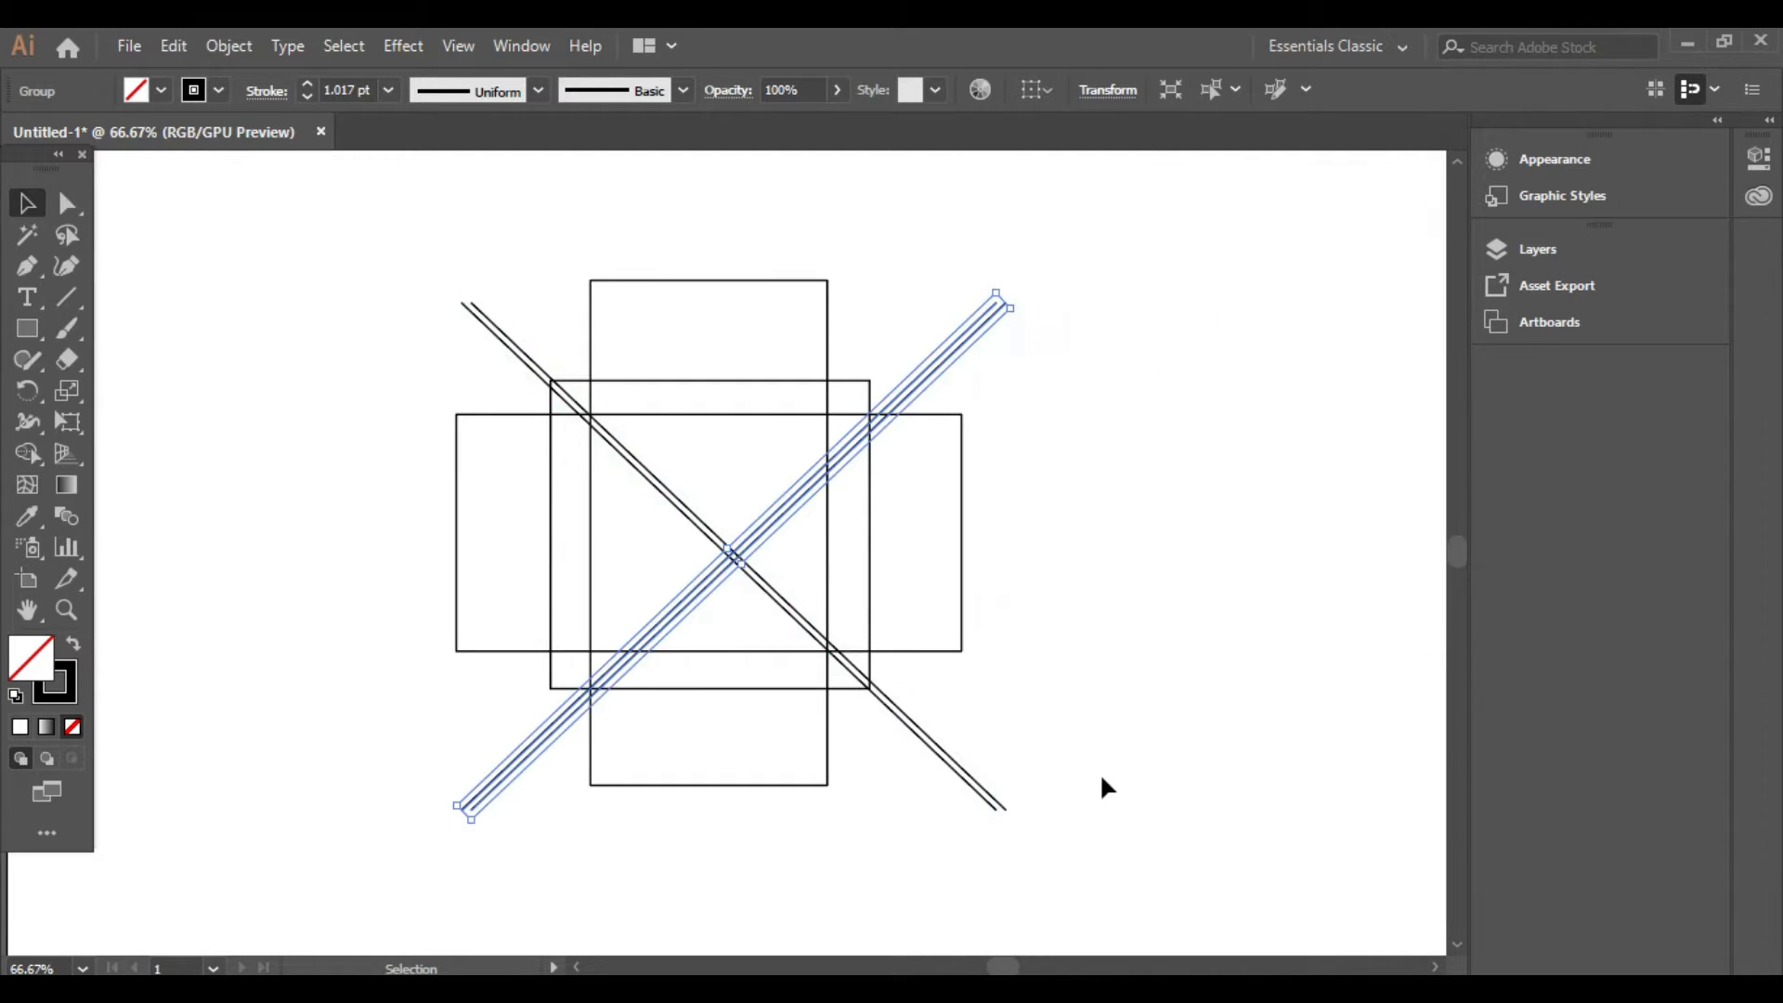
- Move the mirrored line pair up and to the left so both diagonal pairs intersect at the cross's centre
click(1099, 772)
drag(774, 509, 753, 486)
click(1137, 733)
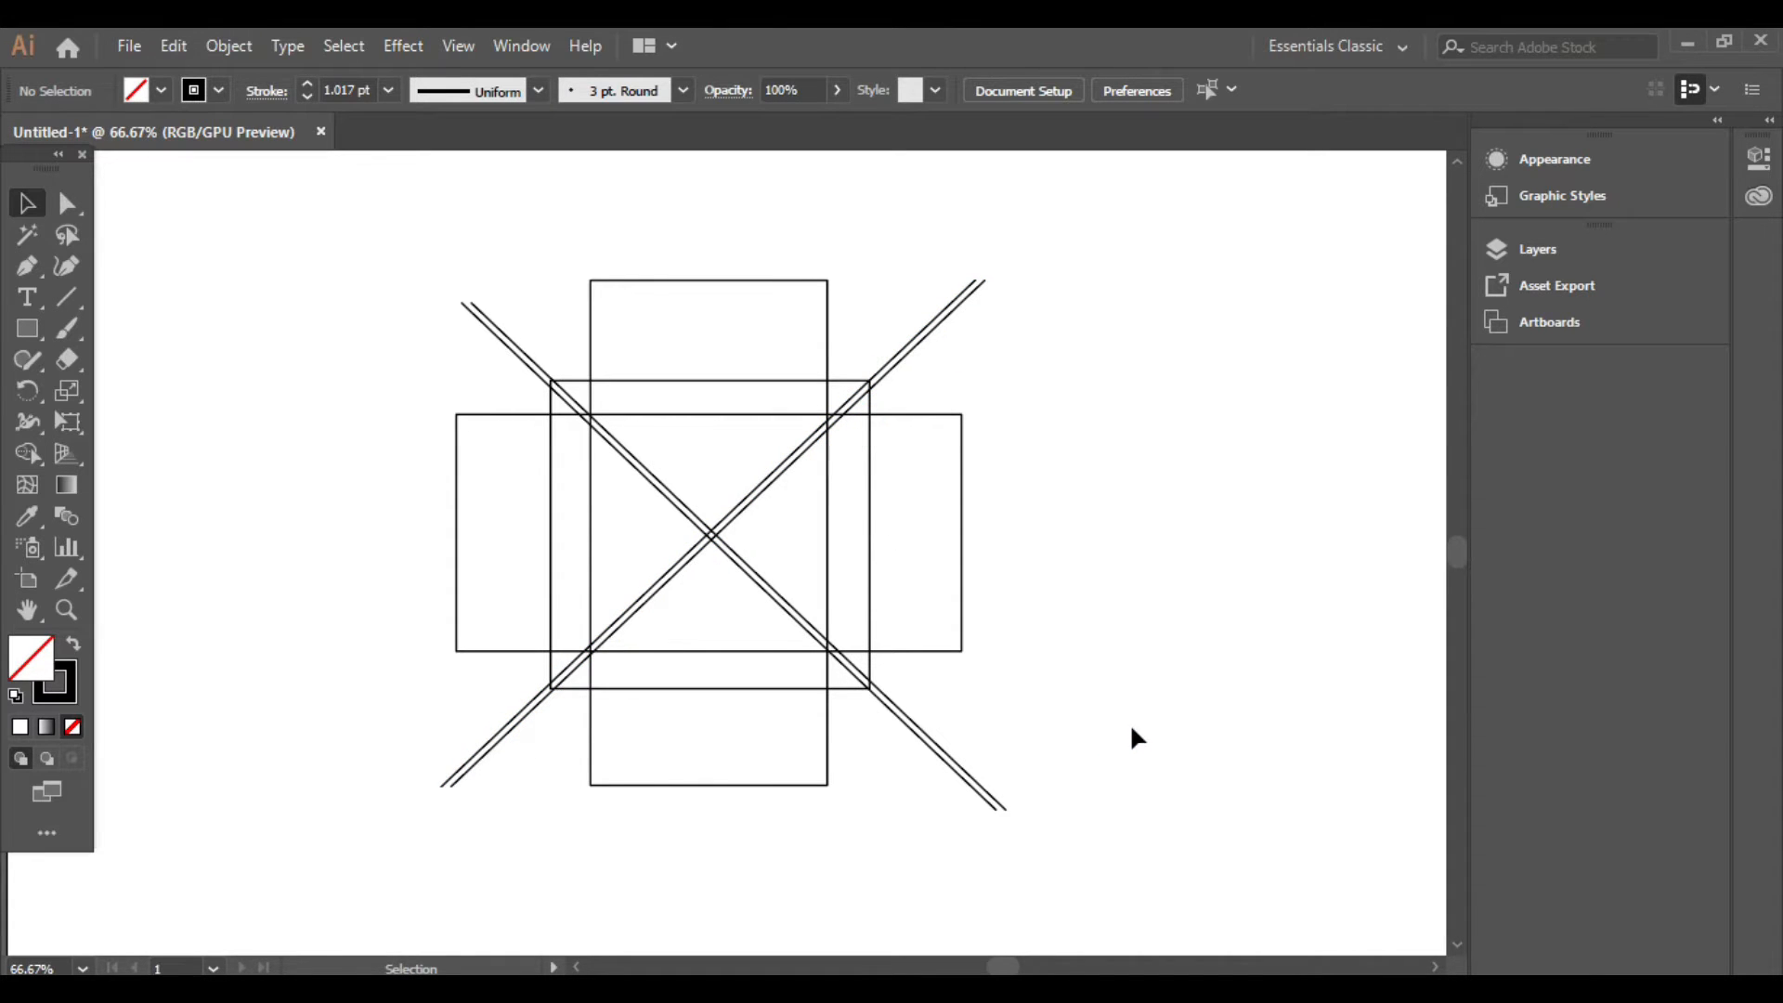
click(774, 590)
click(1215, 599)
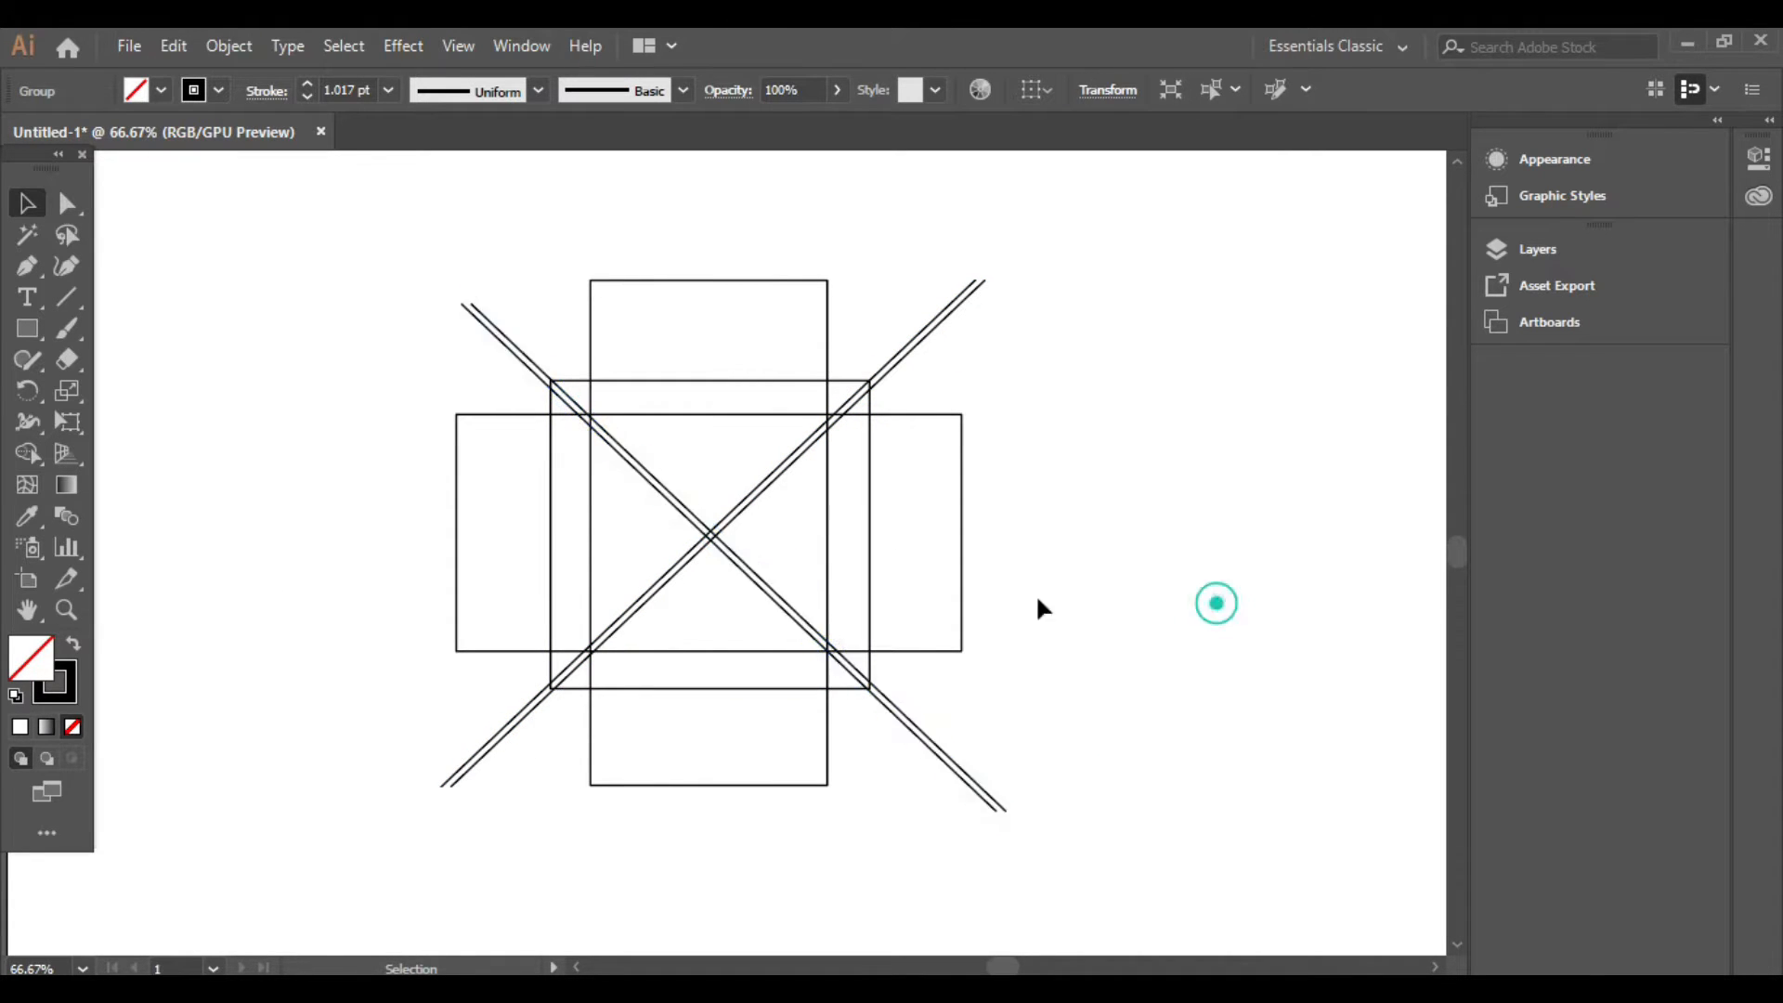
- Draw a straight vertical line and a straight horizontal line through the centre, extending beyond the cross's edges
click(66, 298)
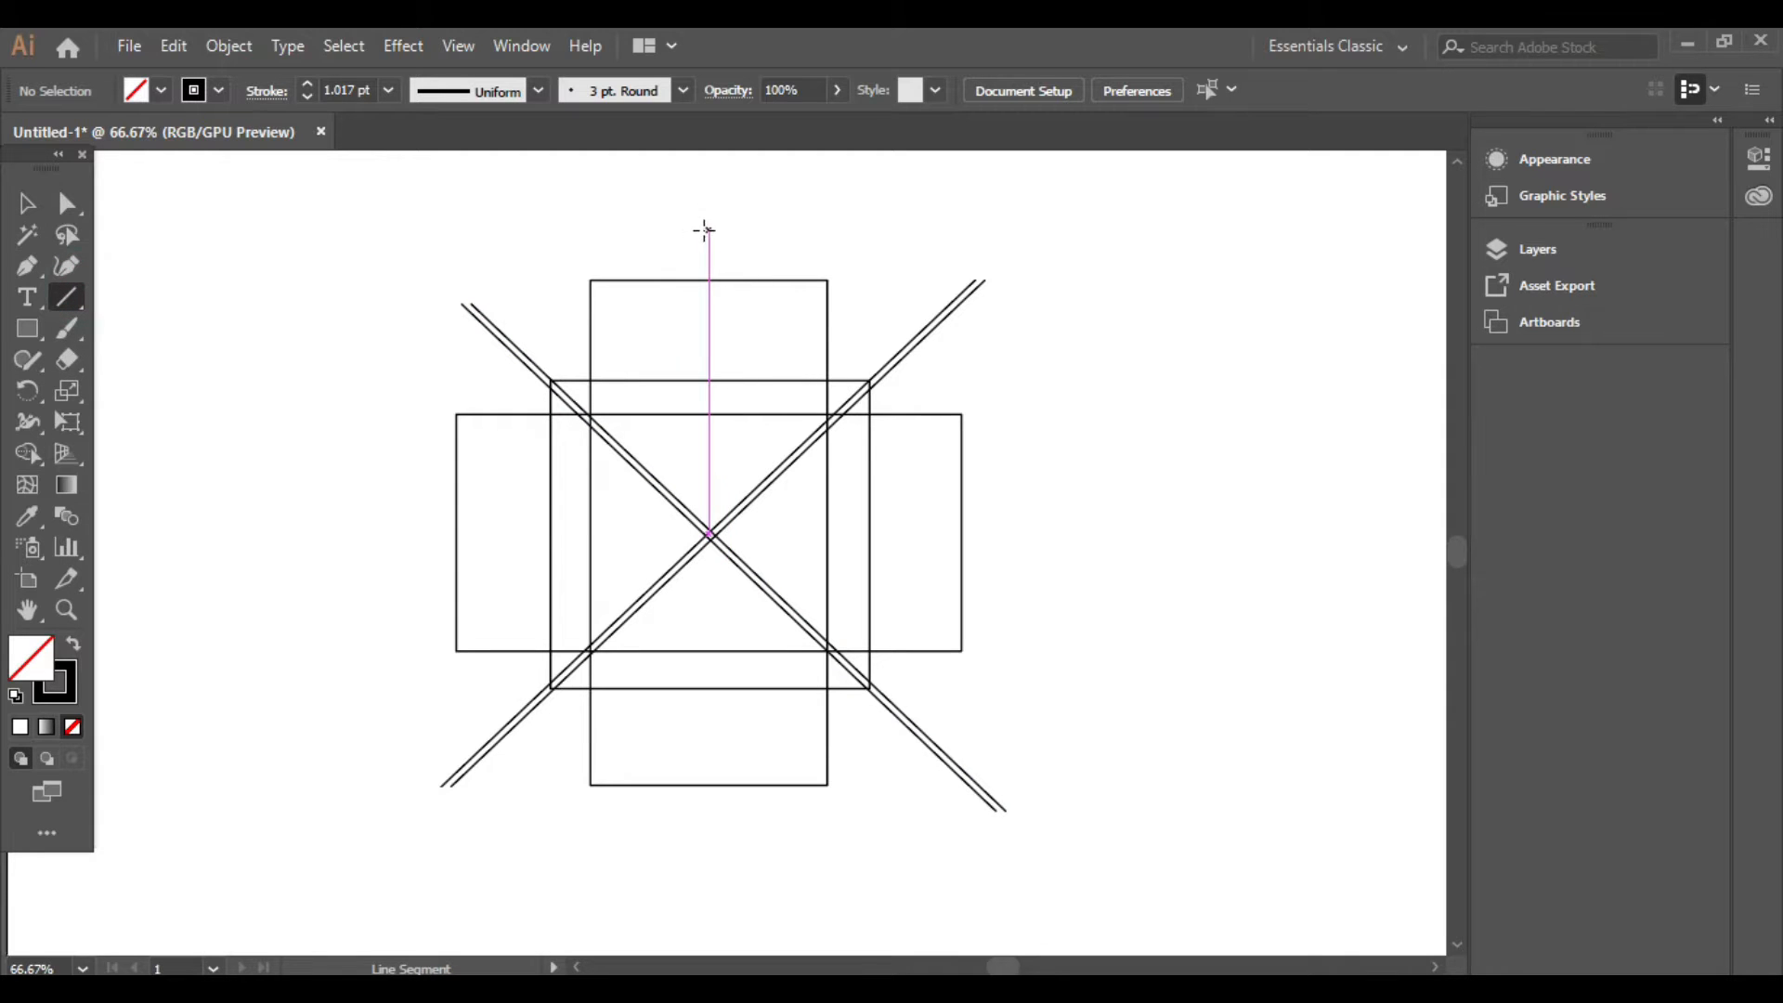
drag(709, 222, 754, 862)
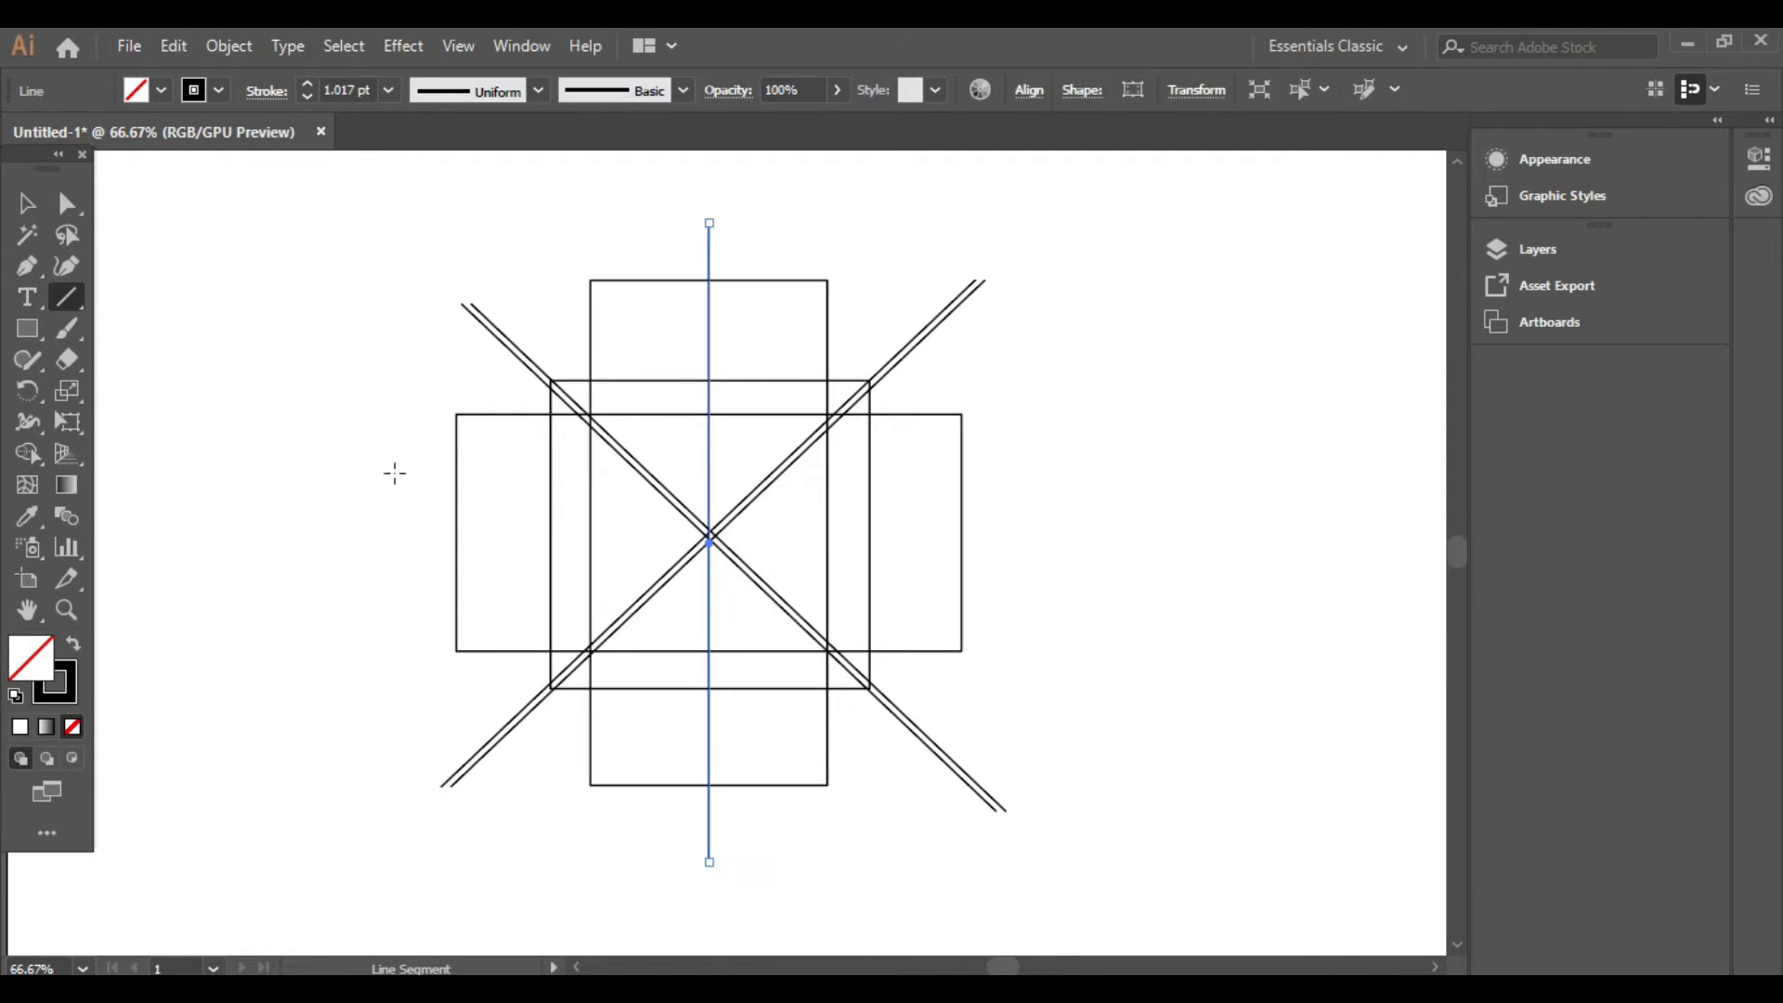
mouse_move(406, 532)
mouse_down()
mouse_move(706, 506)
mouse_move(1165, 504)
mouse_up()
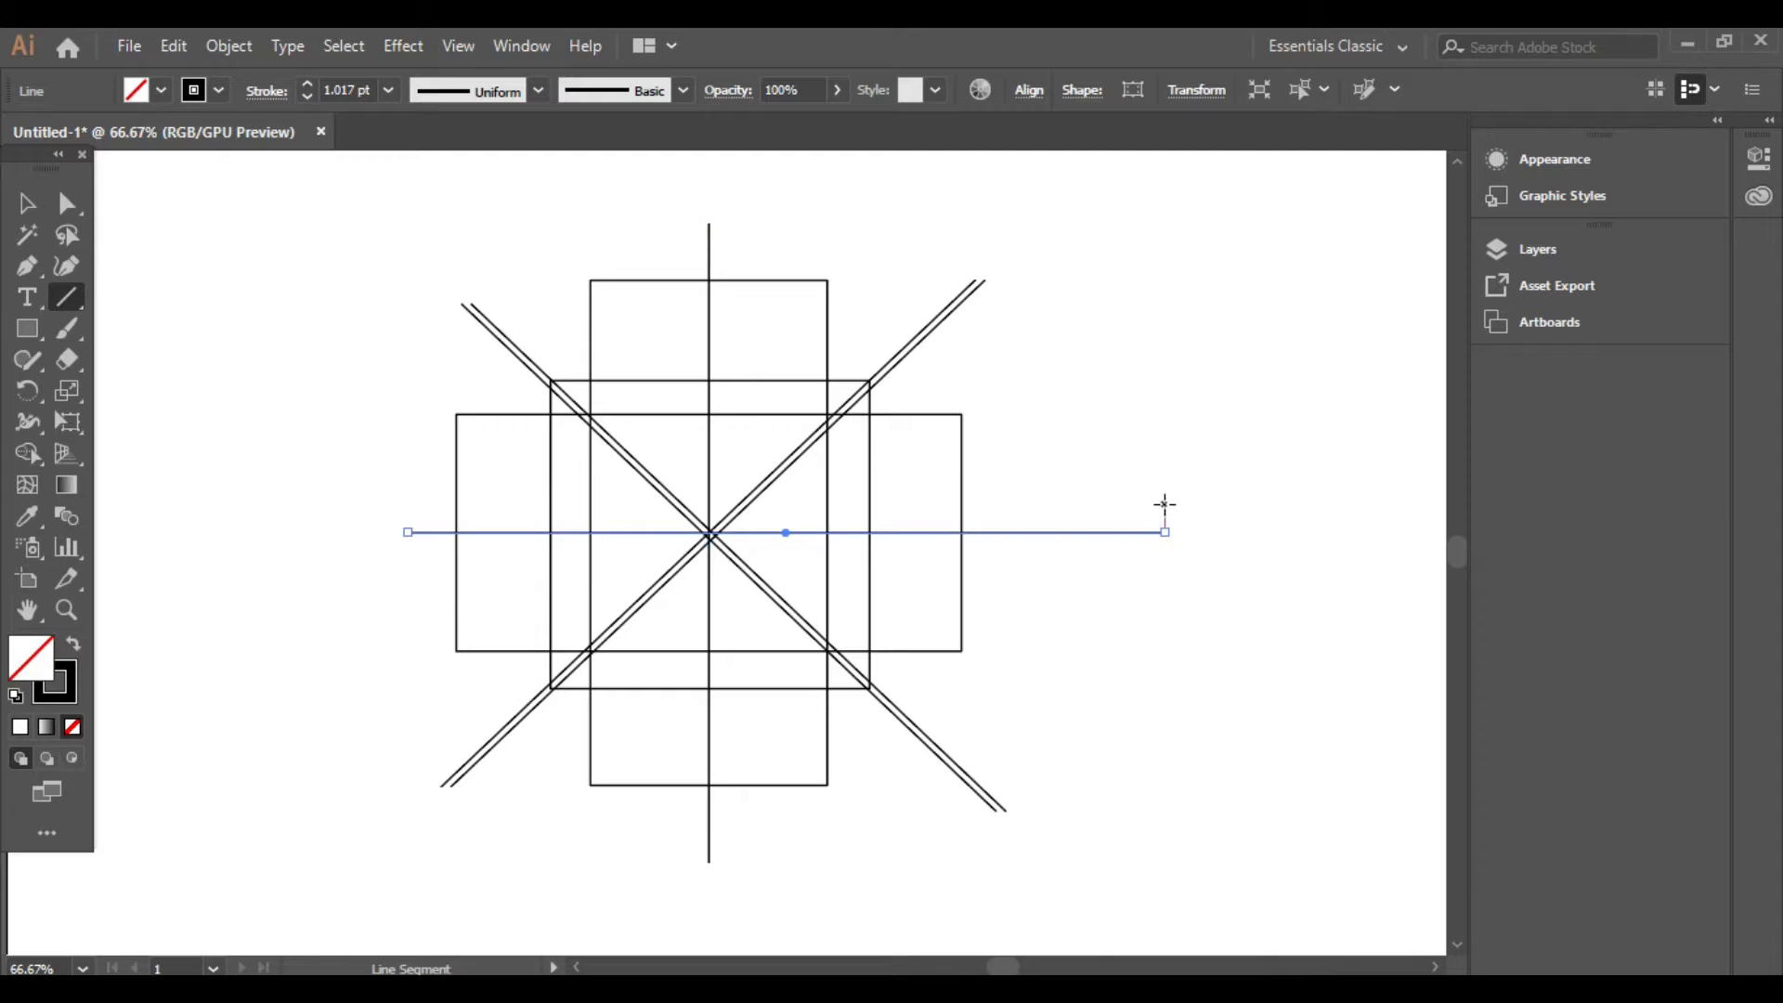
- Fine-tune the horizontal and vertical centre lines so they pass through the point where the diagonals cross
key(Down)
key(Down)
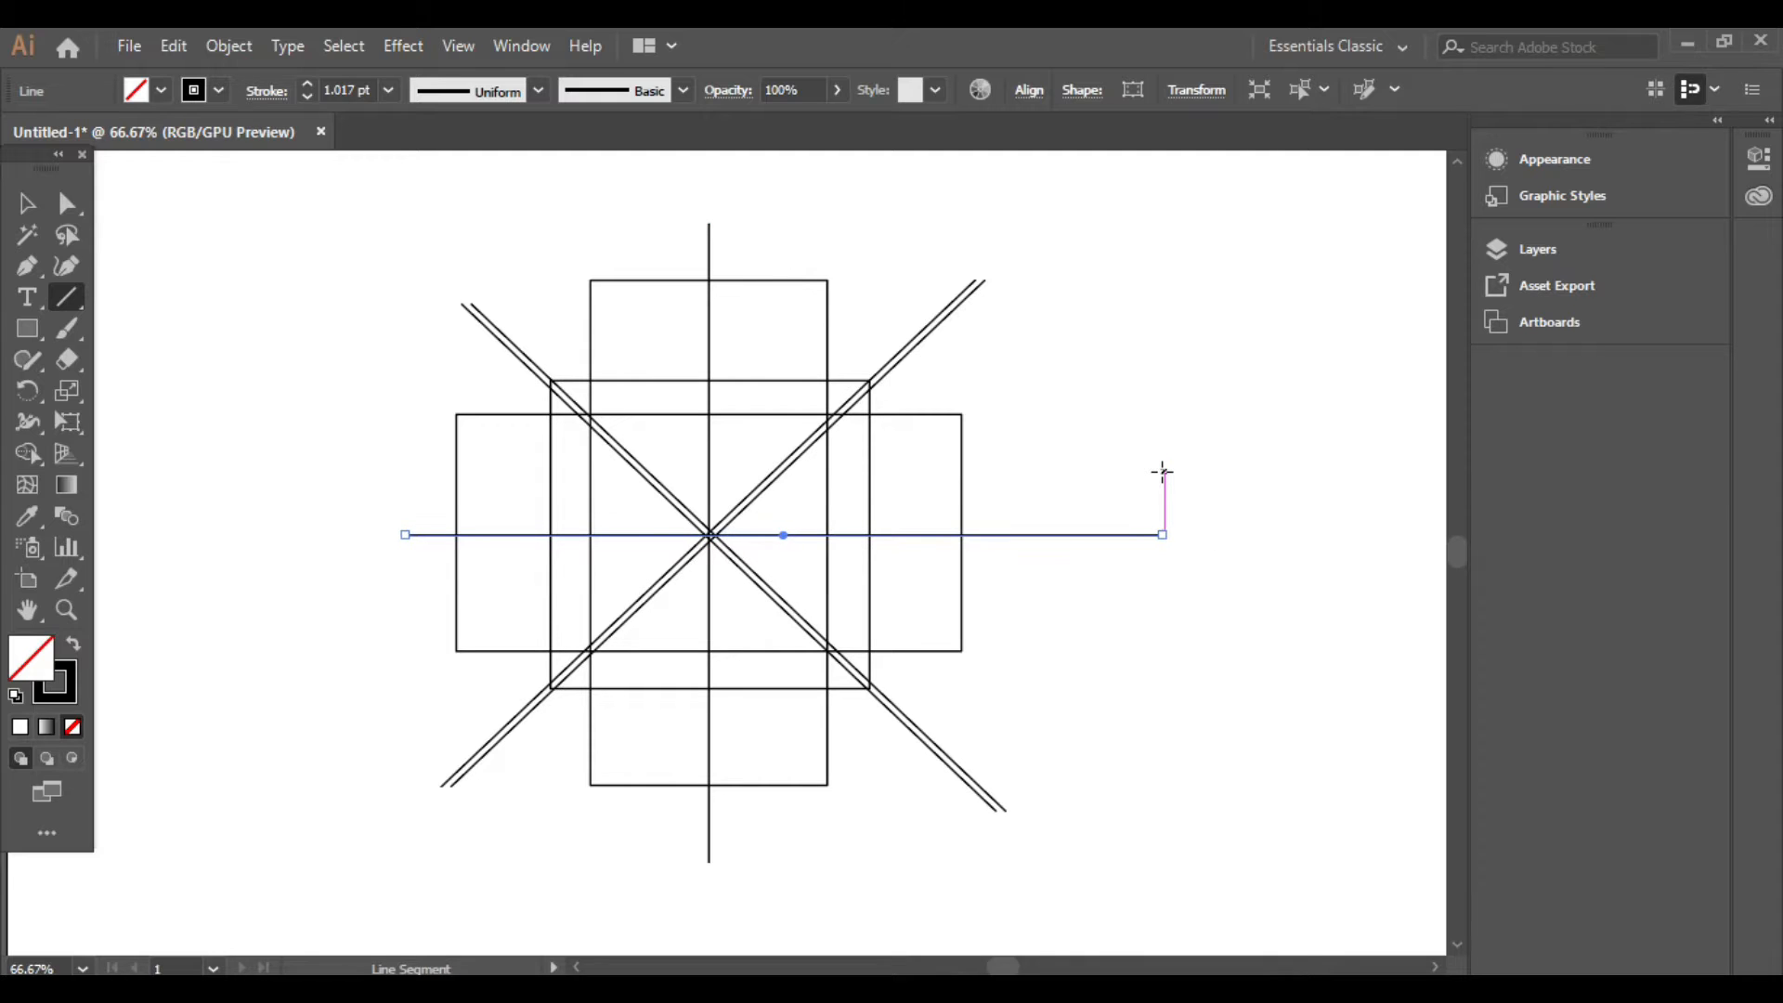
click(17, 203)
click(167, 216)
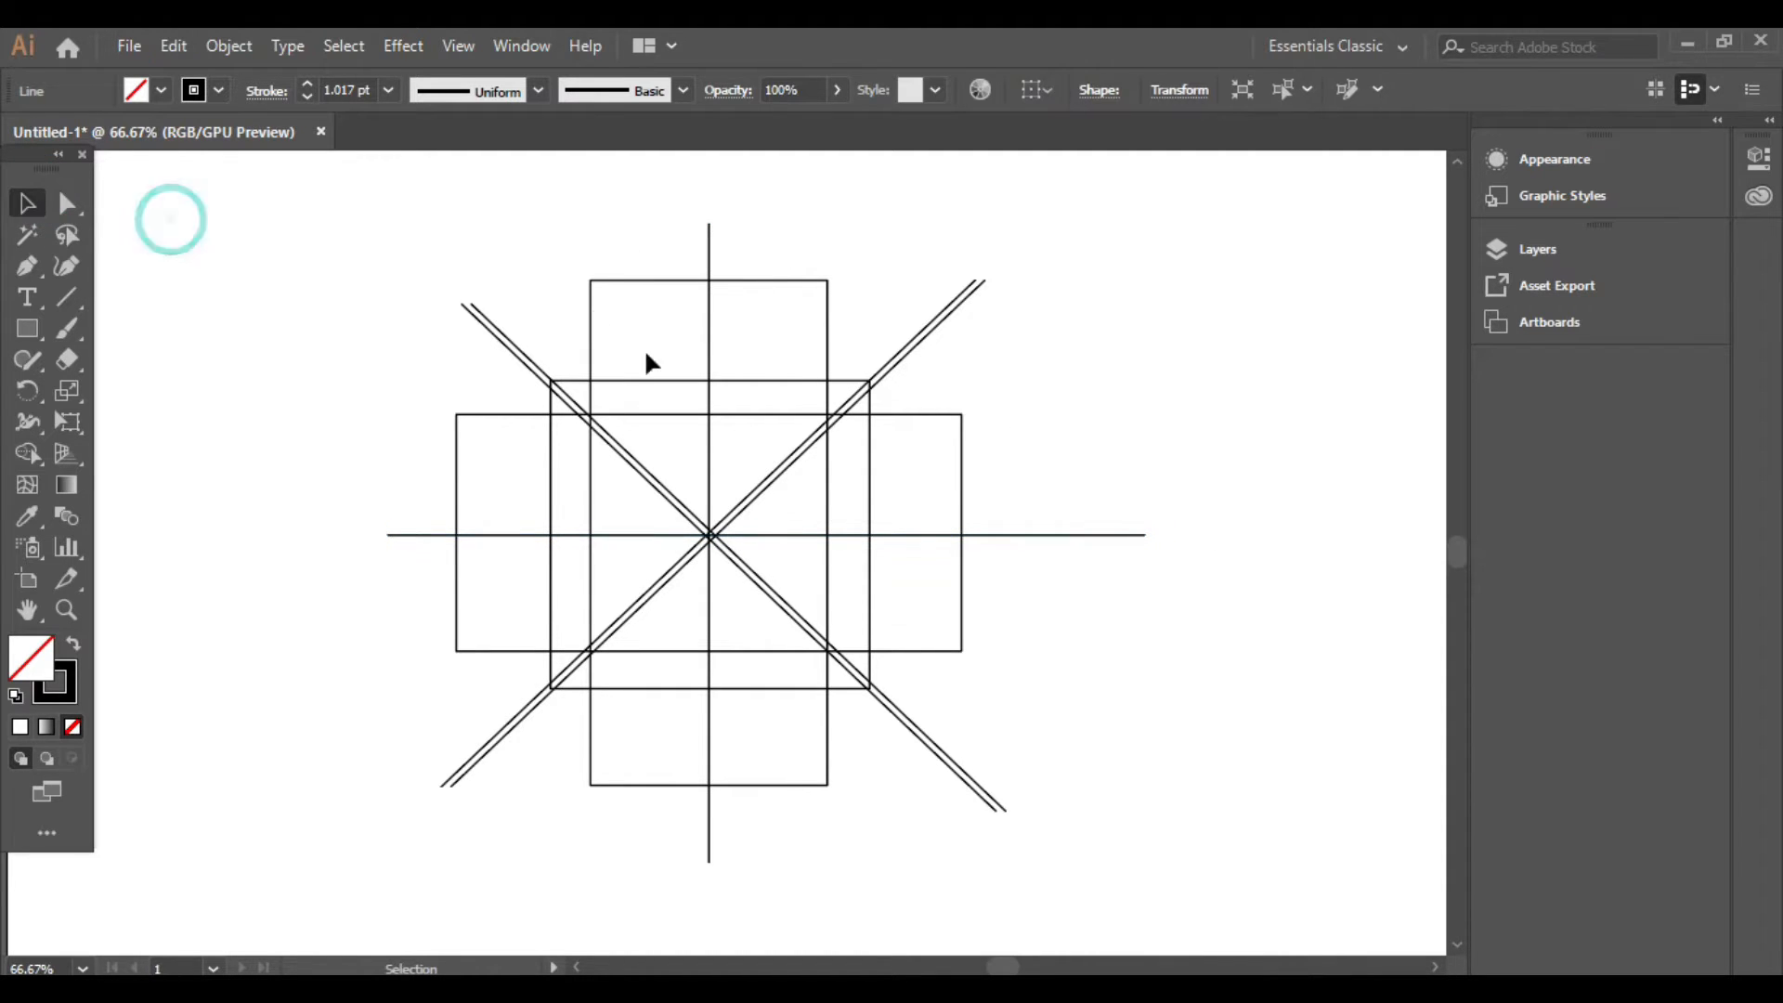
click(707, 344)
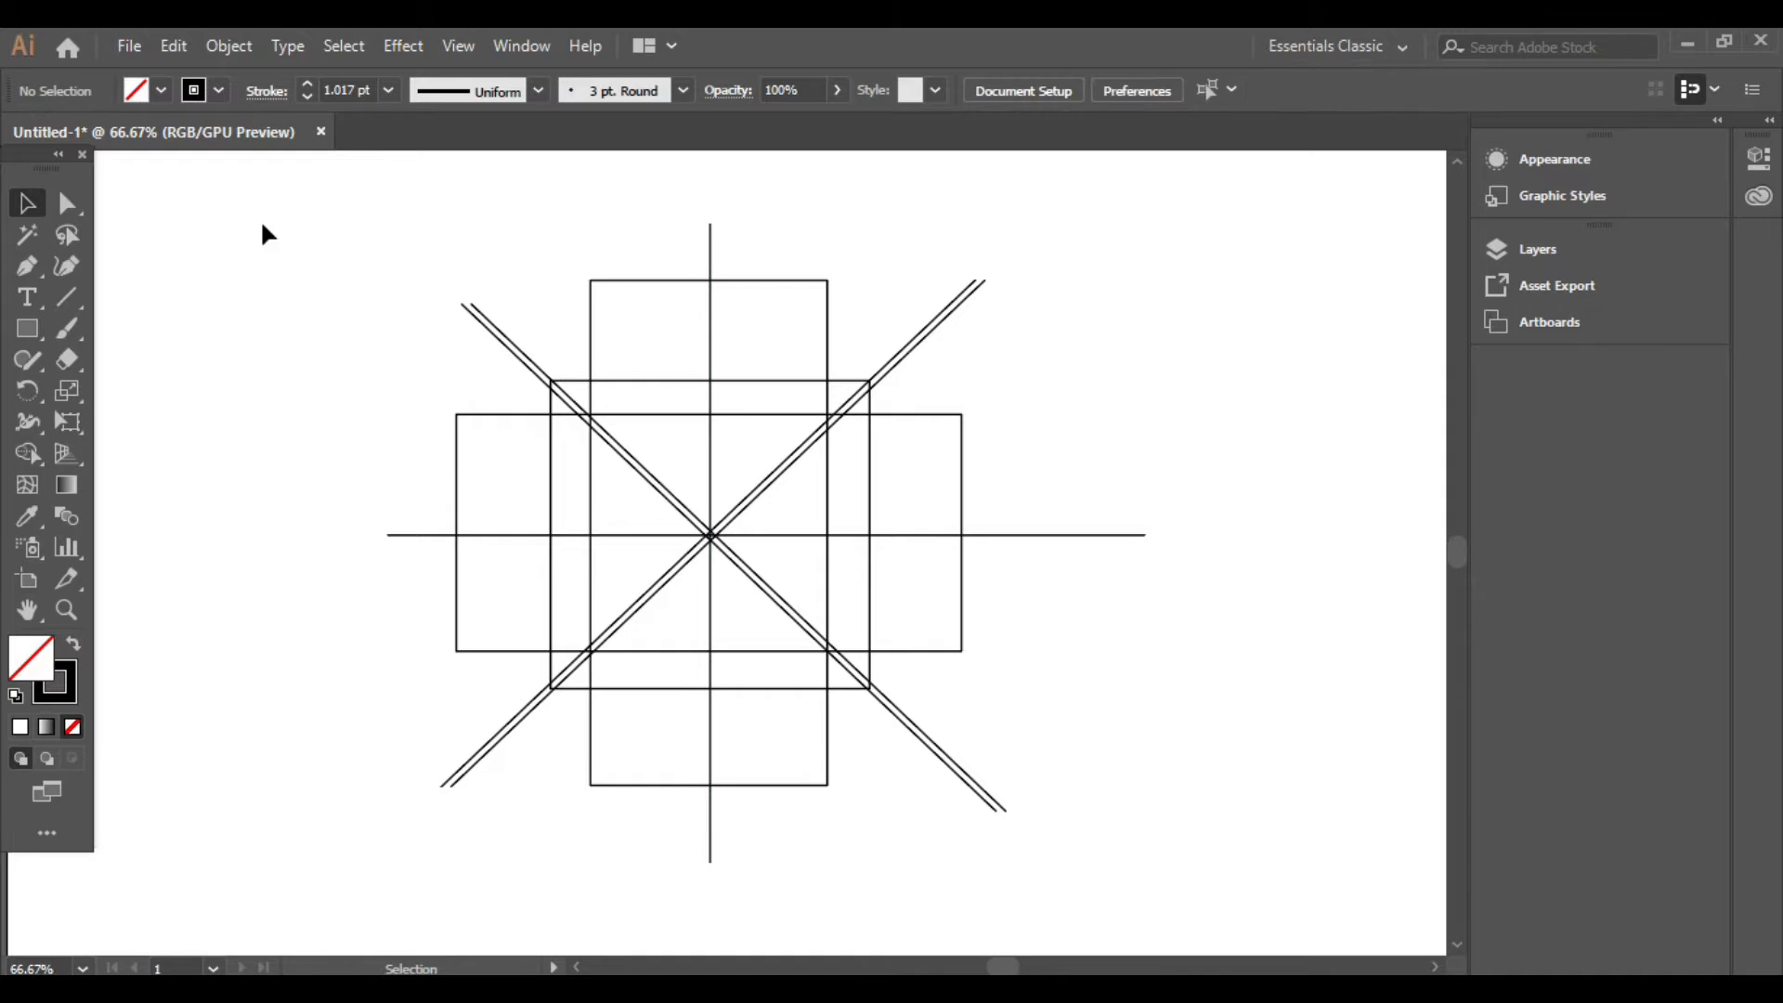
- Select all the artwork and merge the upper arm's regions and the right arm's upper regions into half-arrow shapes with Shape Builder
drag(263, 231, 1040, 873)
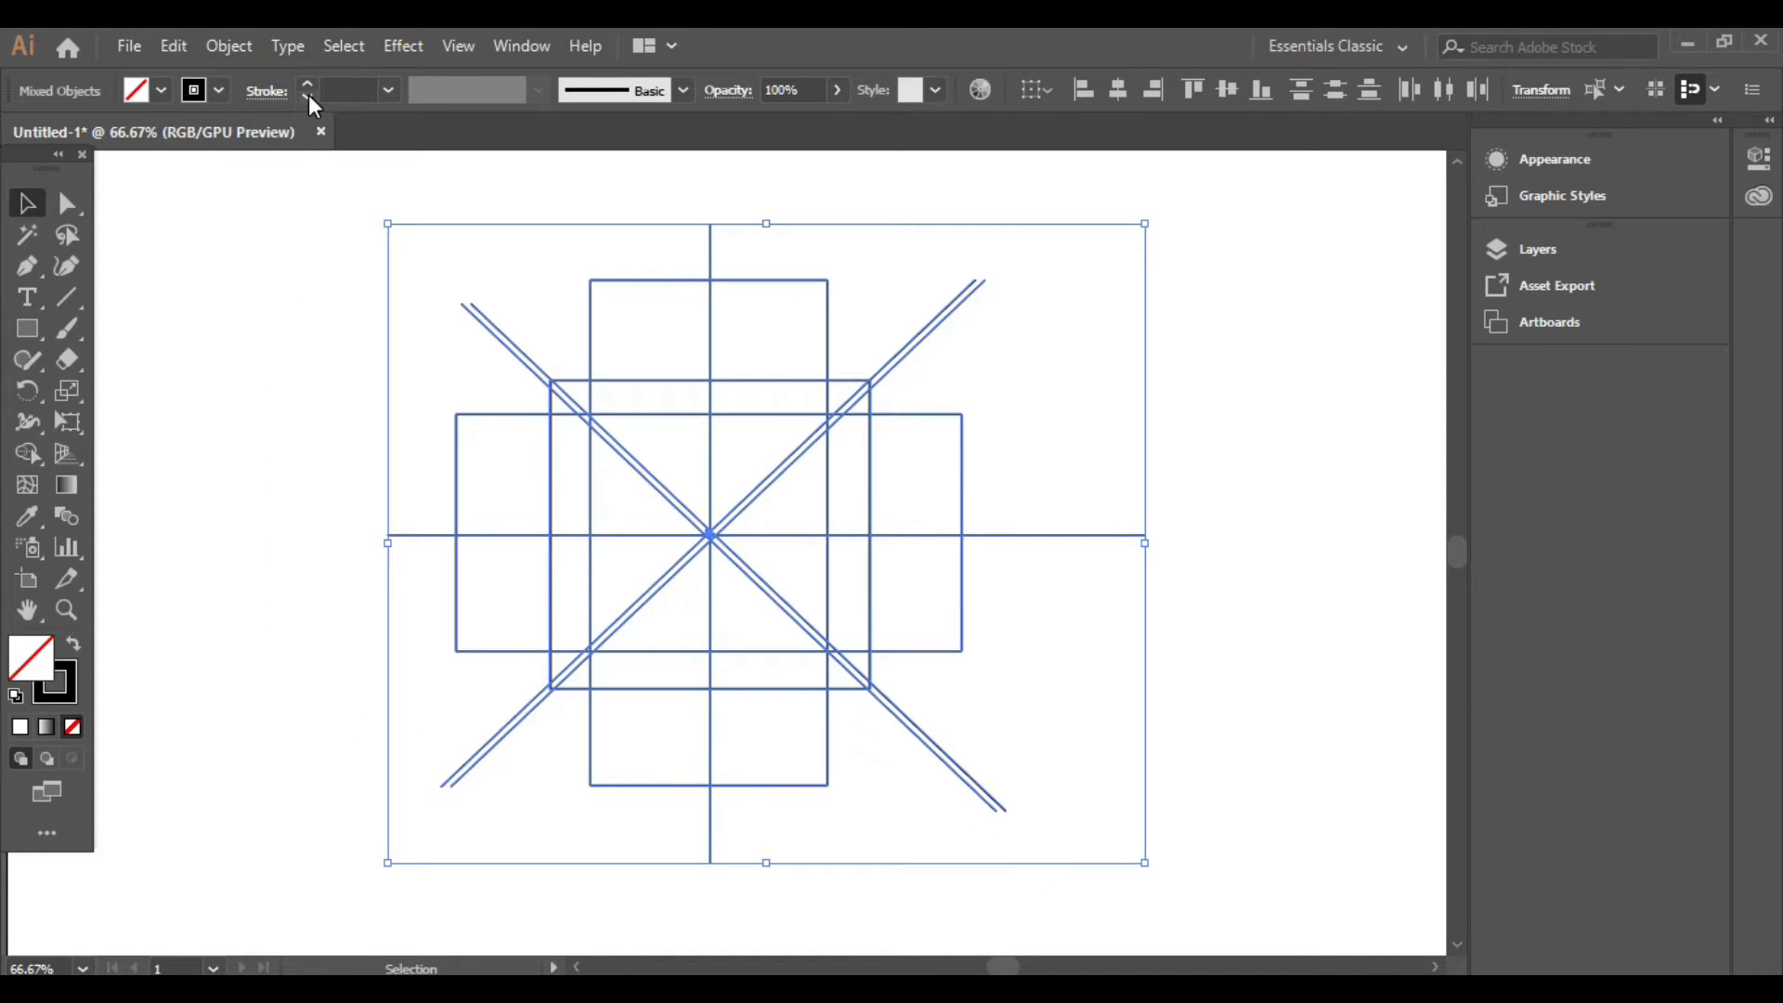
click(26, 453)
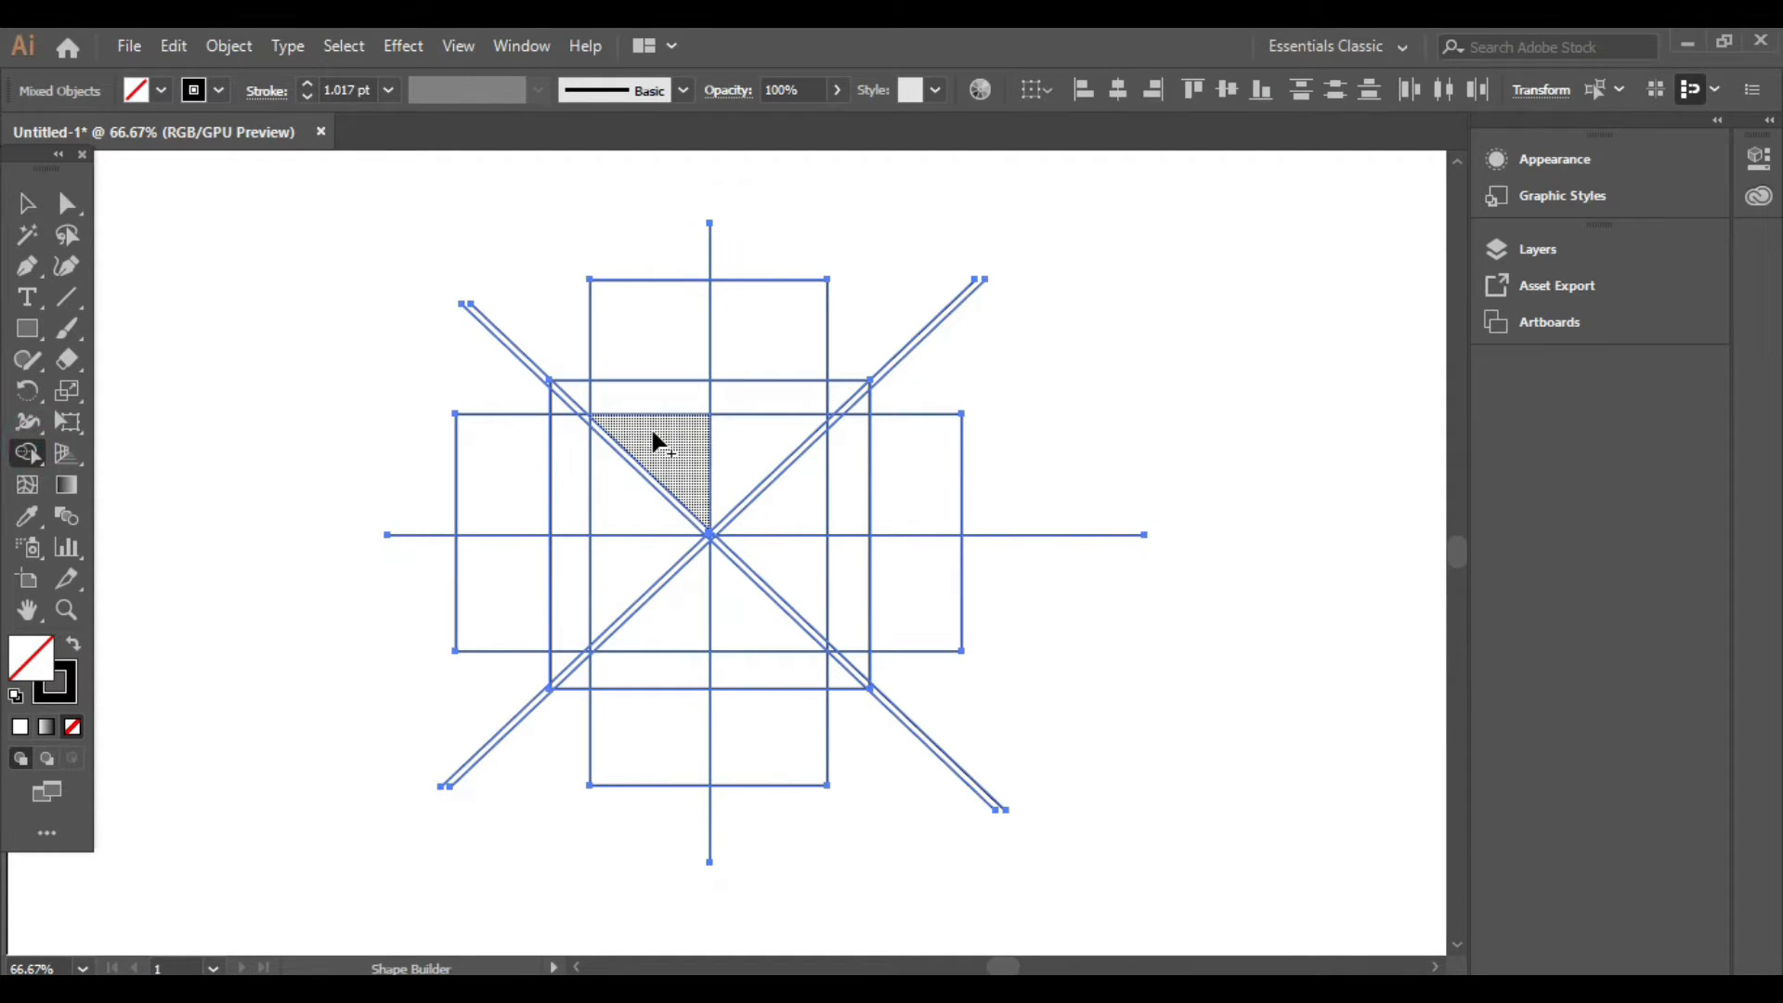
mouse_move(594, 429)
mouse_down()
mouse_move(581, 402)
mouse_move(632, 373)
mouse_up()
mouse_move(728, 449)
mouse_down()
mouse_move(738, 370)
mouse_move(808, 414)
mouse_move(801, 437)
mouse_up()
mouse_move(809, 502)
mouse_down()
mouse_move(860, 408)
mouse_move(882, 466)
mouse_up()
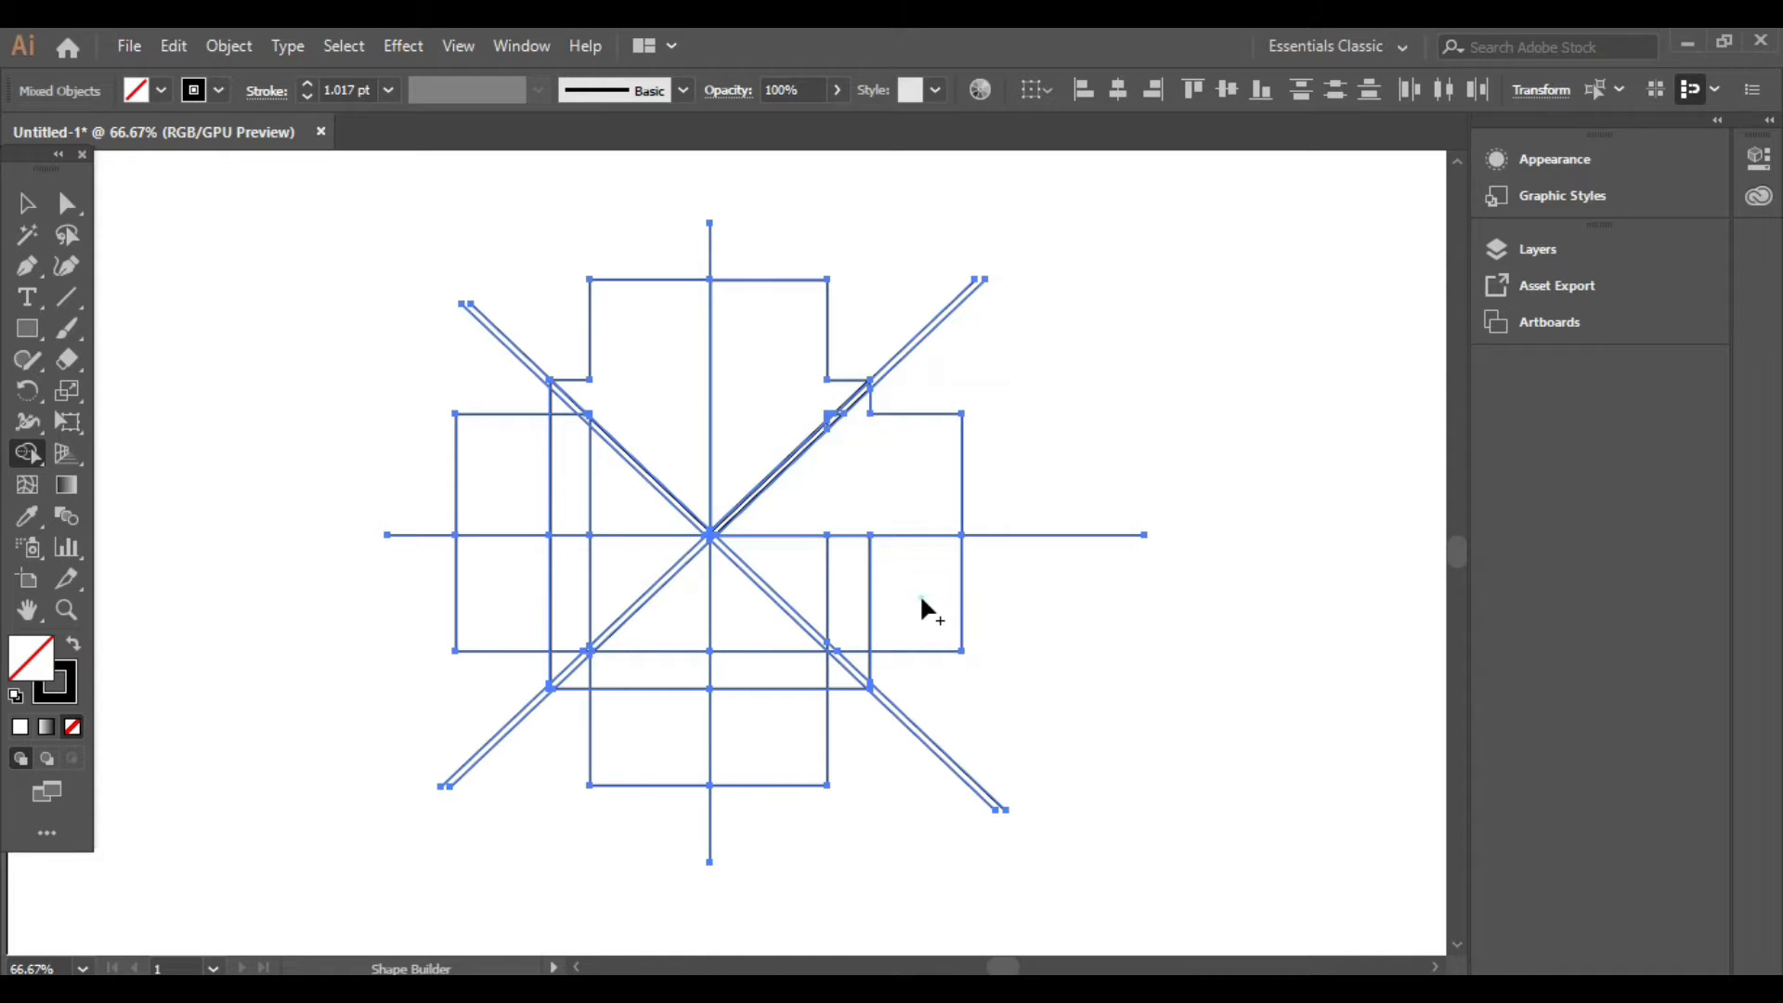
- Merge the remaining right, left and lower regions into half-arrows and remove most of the line ends outside the outline
mouse_move(921, 595)
mouse_down()
mouse_move(872, 625)
mouse_move(814, 602)
mouse_up()
scroll(822, 613, up, 2)
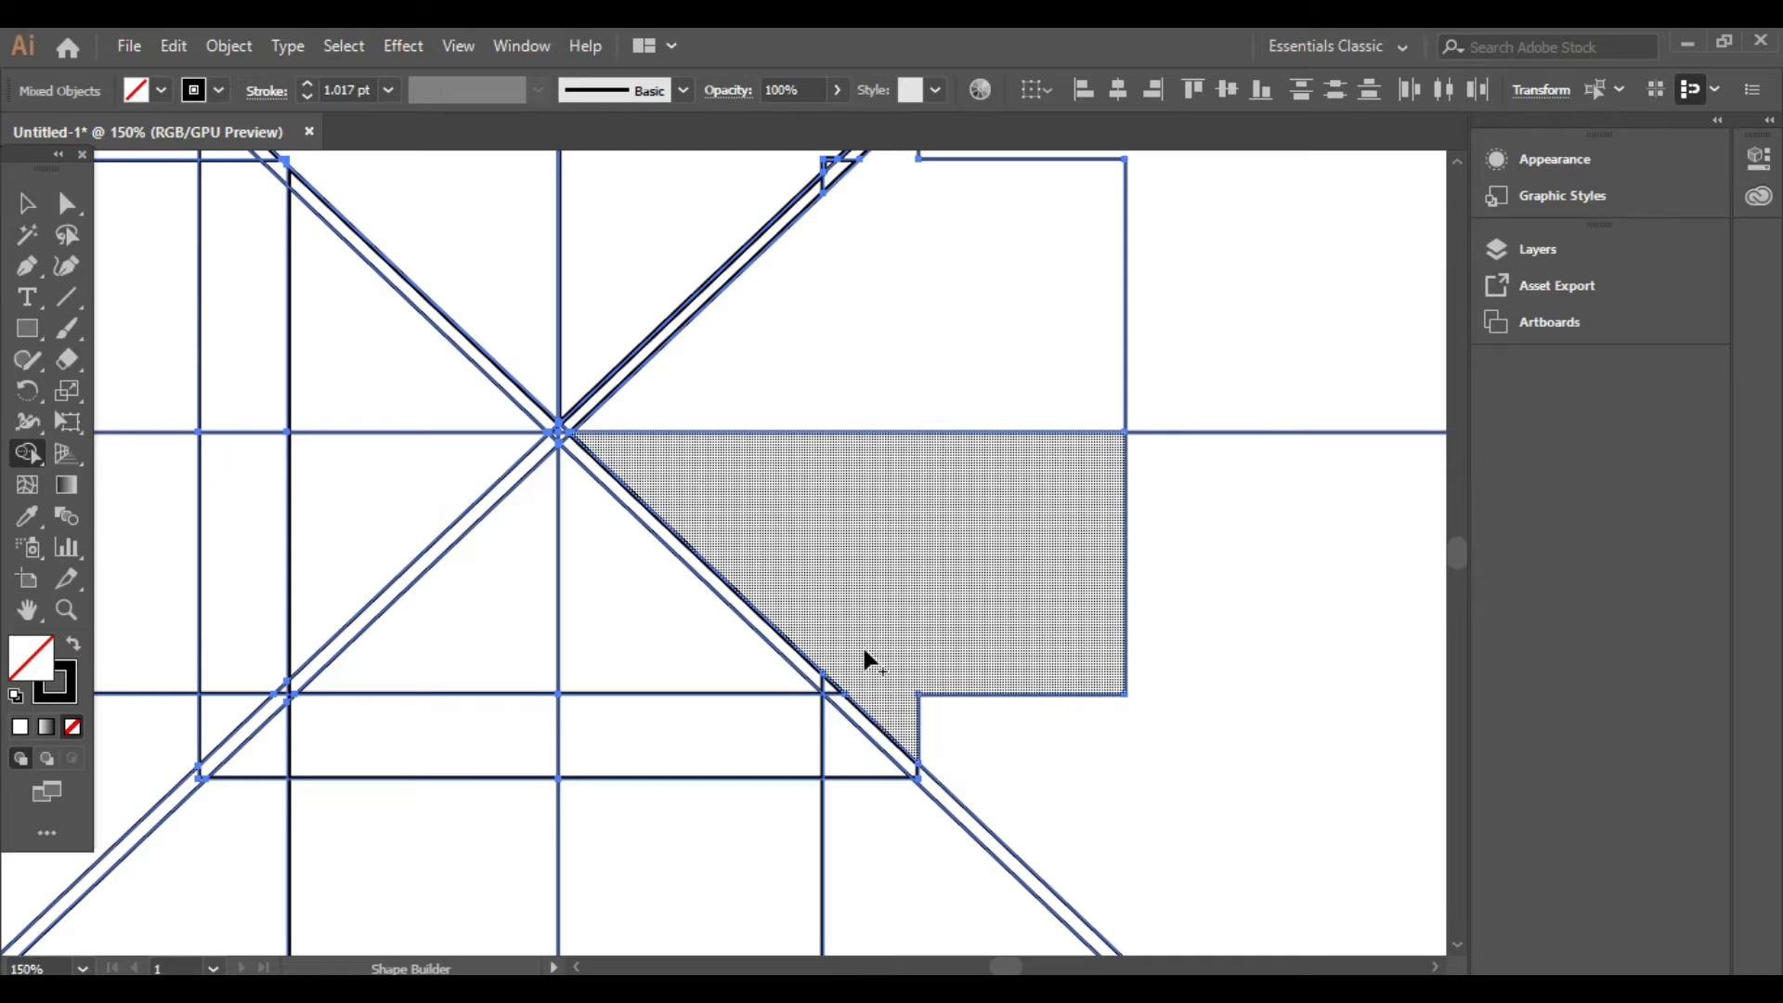
scroll(865, 640, down, 2)
mouse_move(658, 468)
mouse_down()
mouse_move(571, 359)
mouse_move(587, 411)
mouse_move(539, 437)
mouse_move(590, 632)
mouse_up()
mouse_move(768, 576)
mouse_down()
mouse_move(851, 639)
mouse_move(897, 736)
mouse_up()
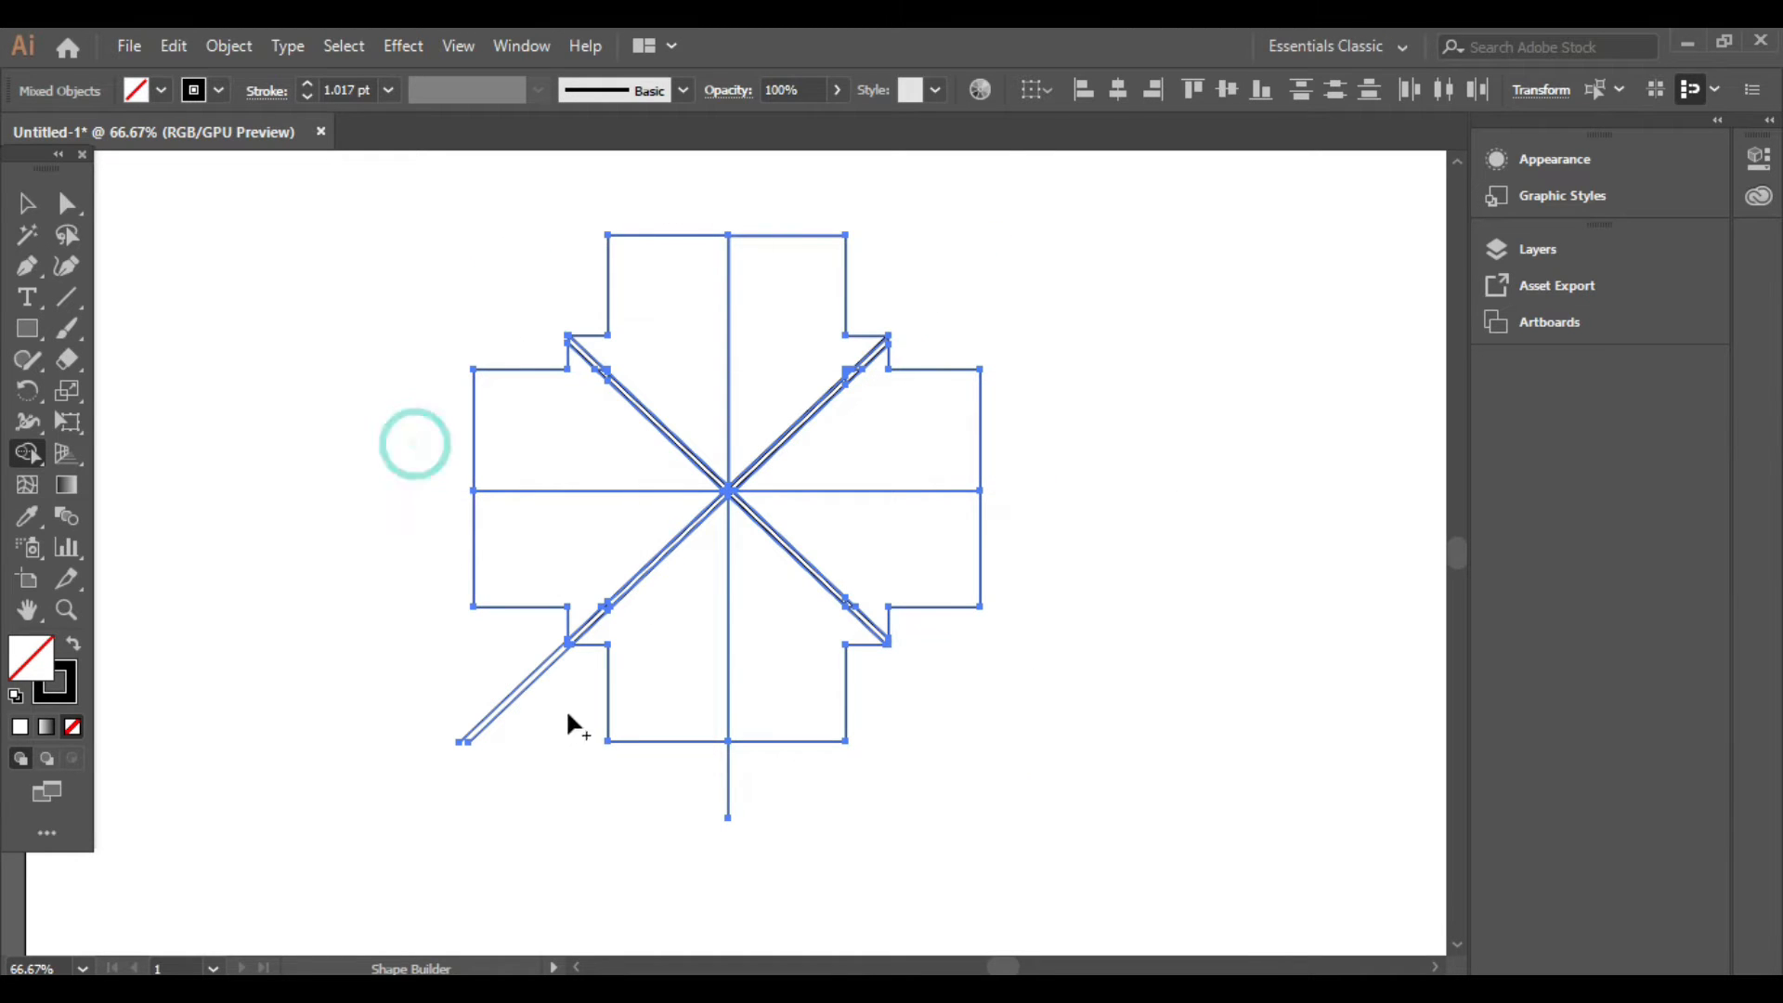
- Remove the narrow strip pieces inside the upper-left diagonal and the tiny pieces at the centre with Shape Builder
key(ctrl+equal)
key(ctrl+equal)
key(ctrl+equal)
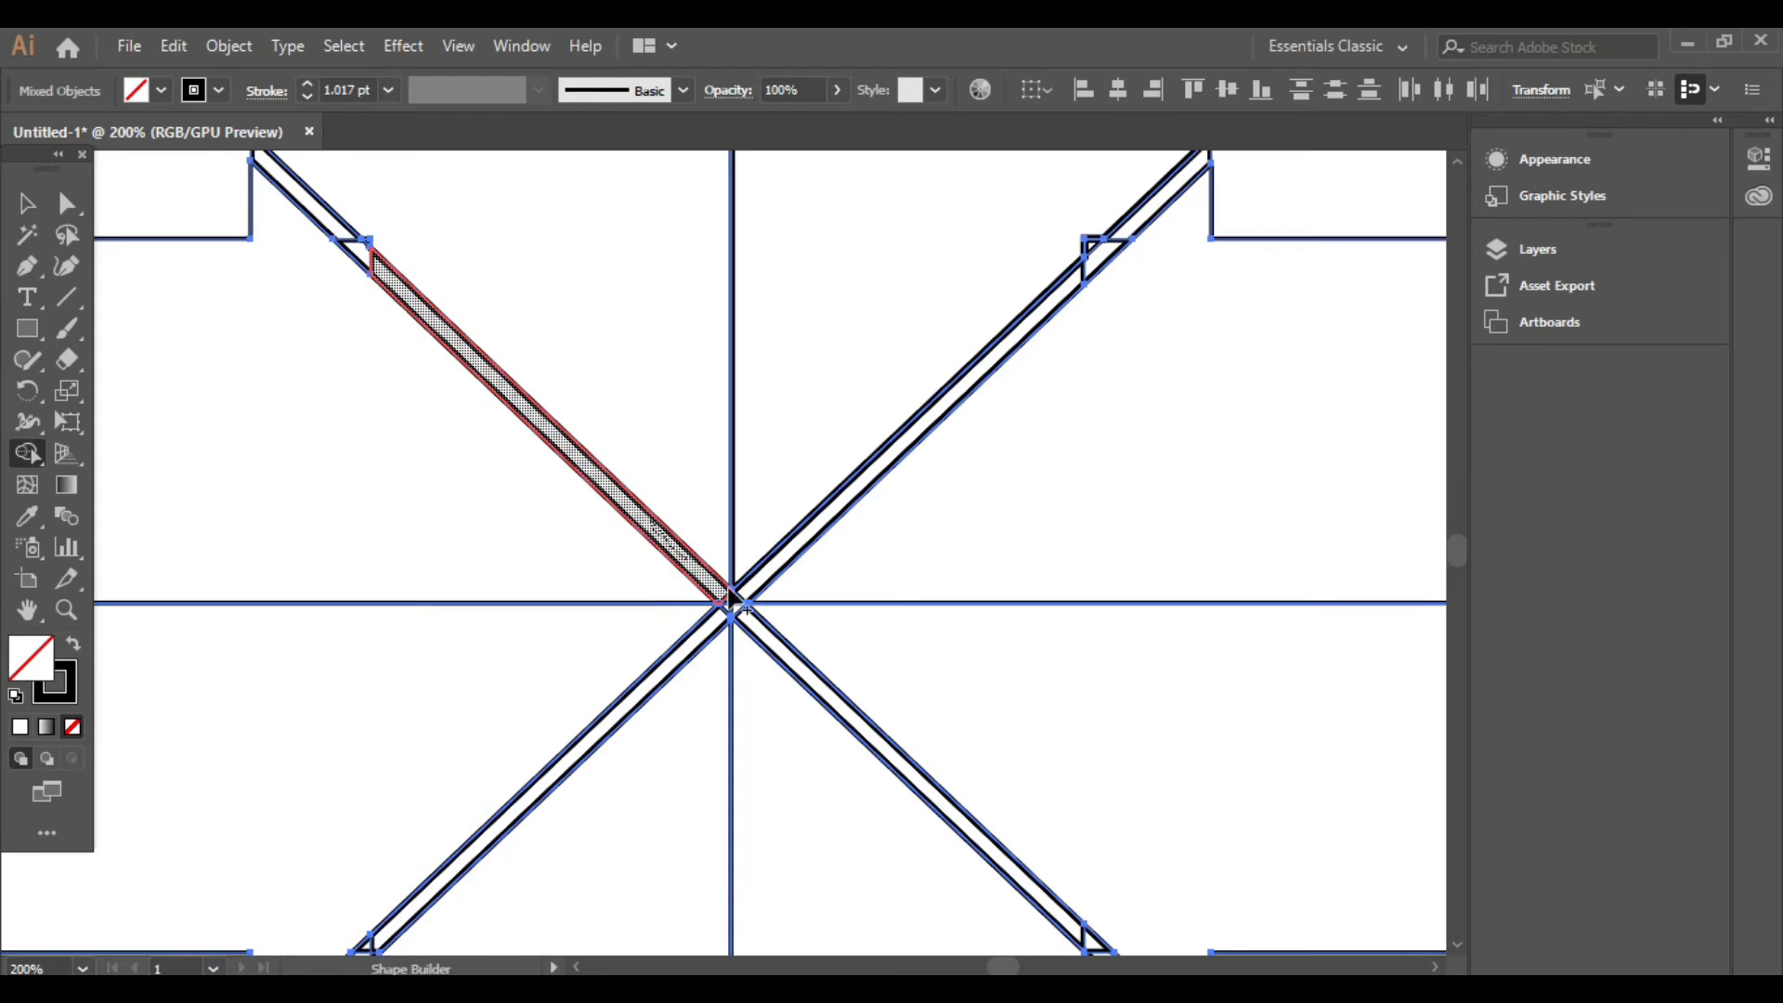
alt+click(692, 569)
scroll(244, 266, up, 3)
key(ctrl+z)
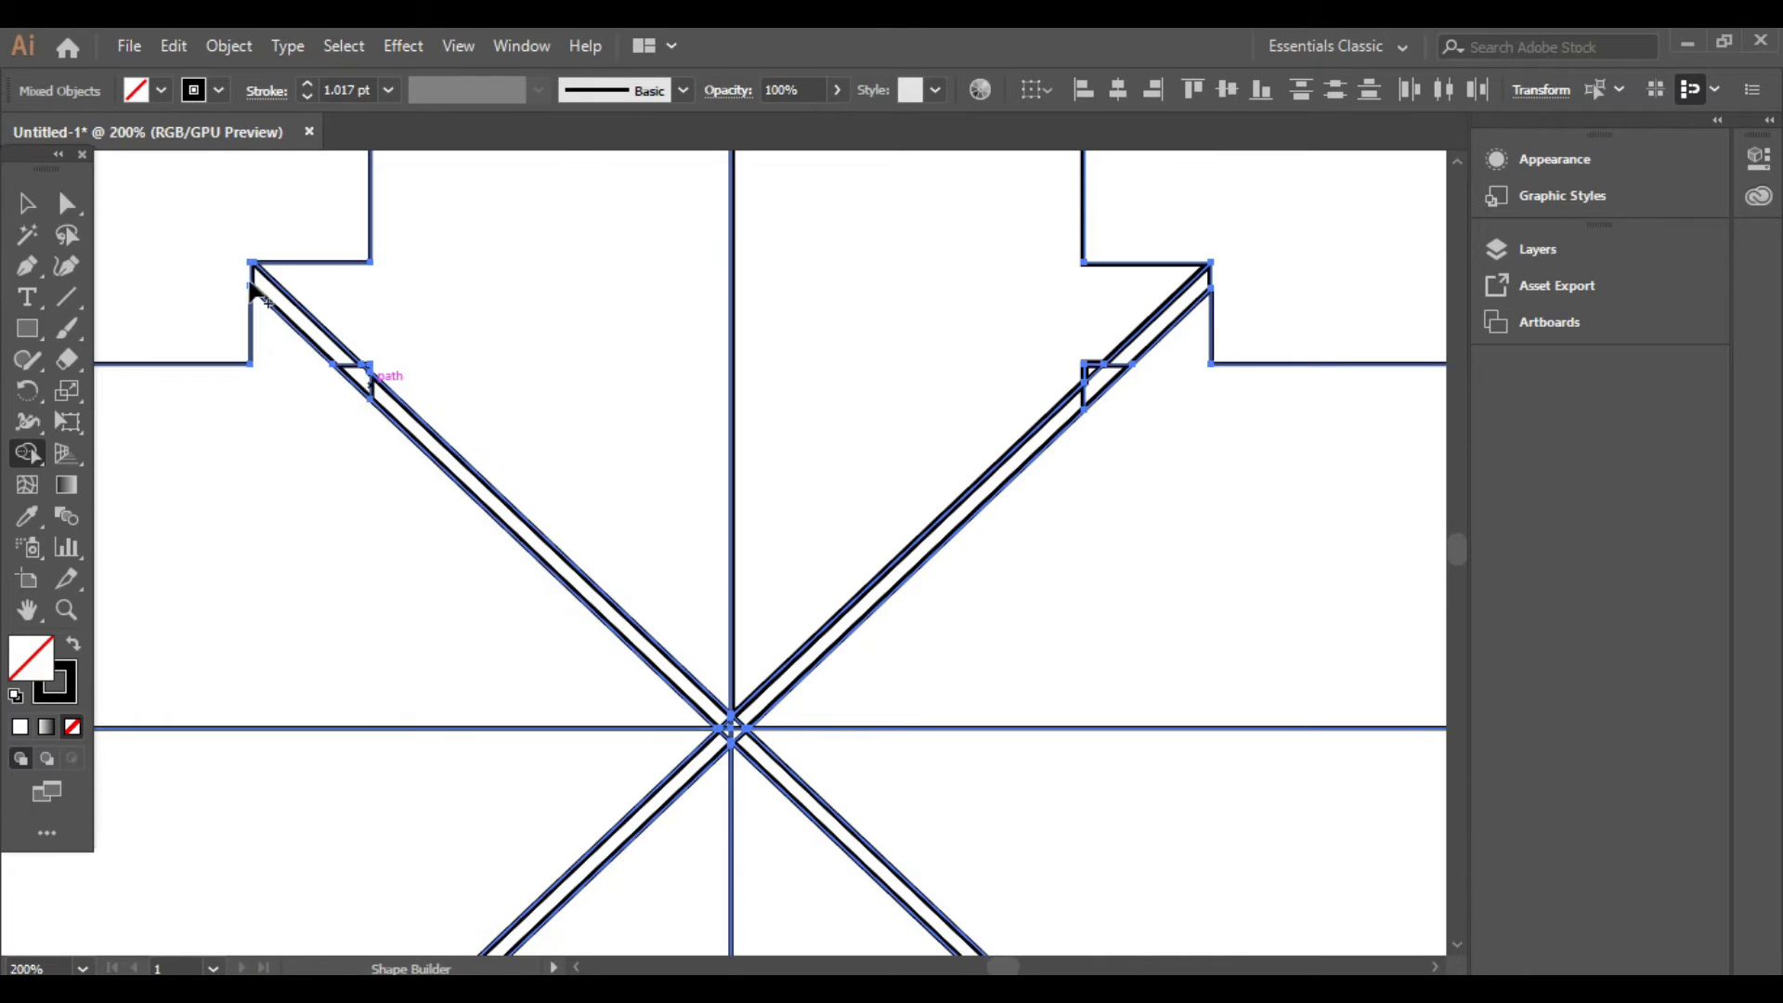
click(376, 374)
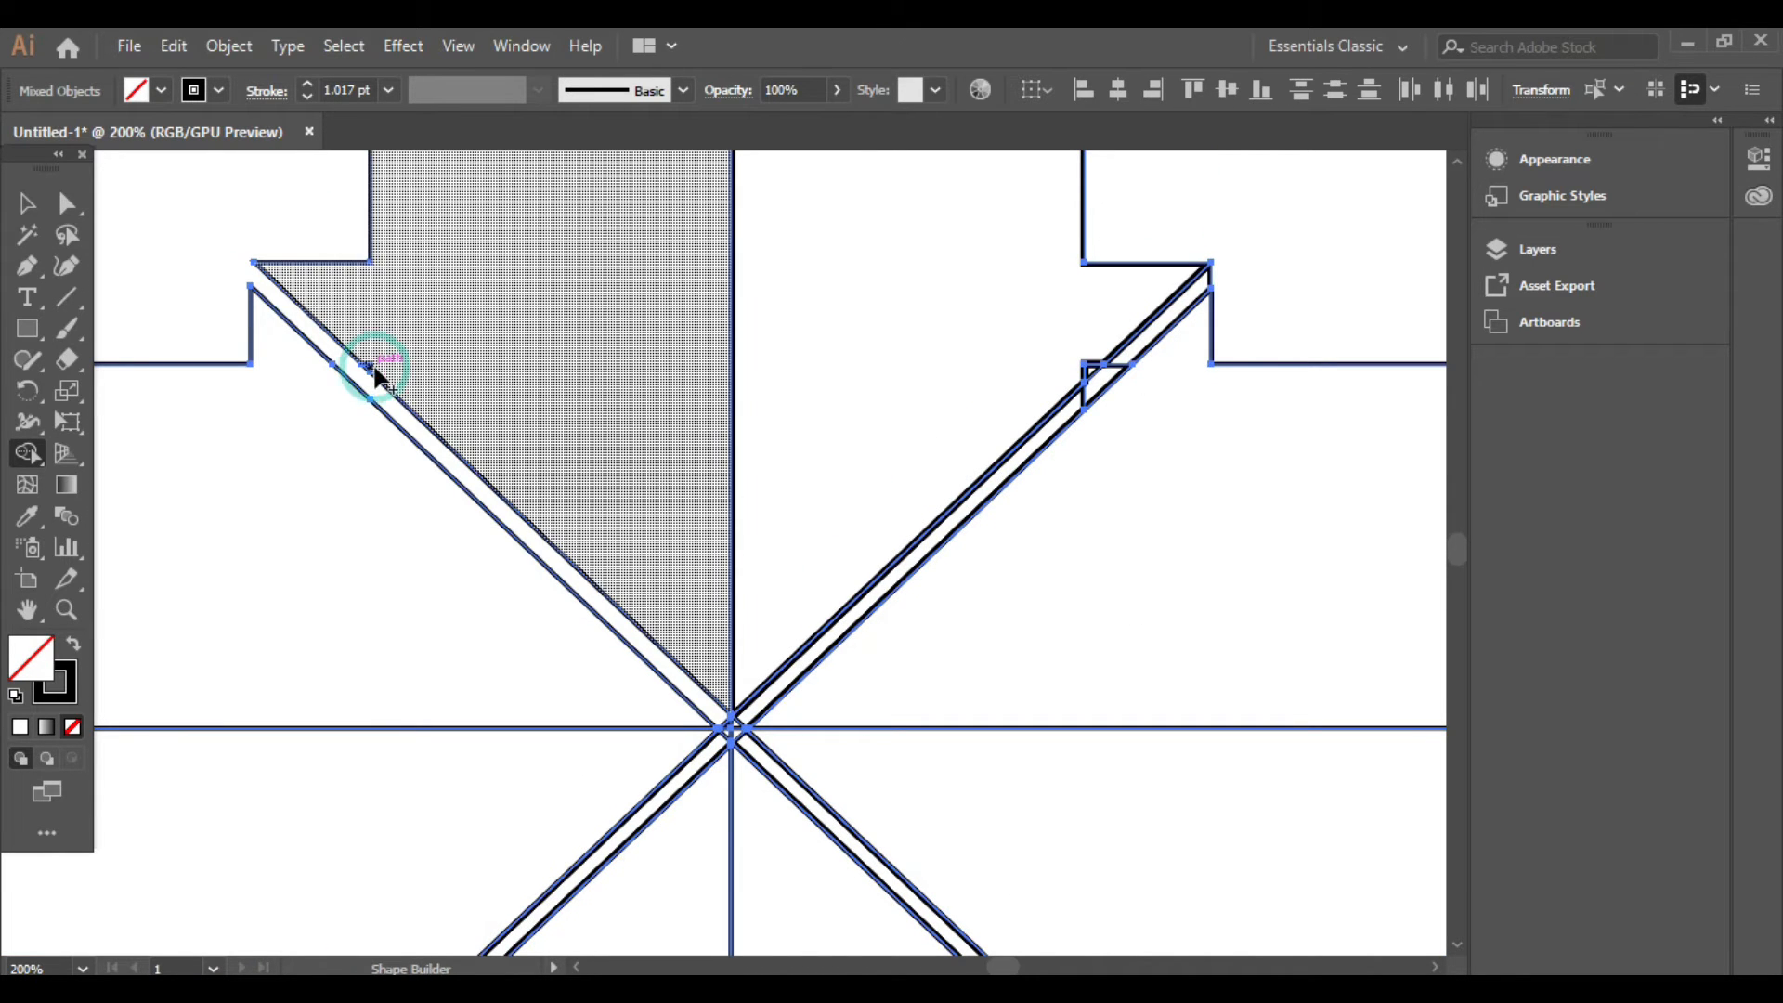
scroll(650, 631, down, 2)
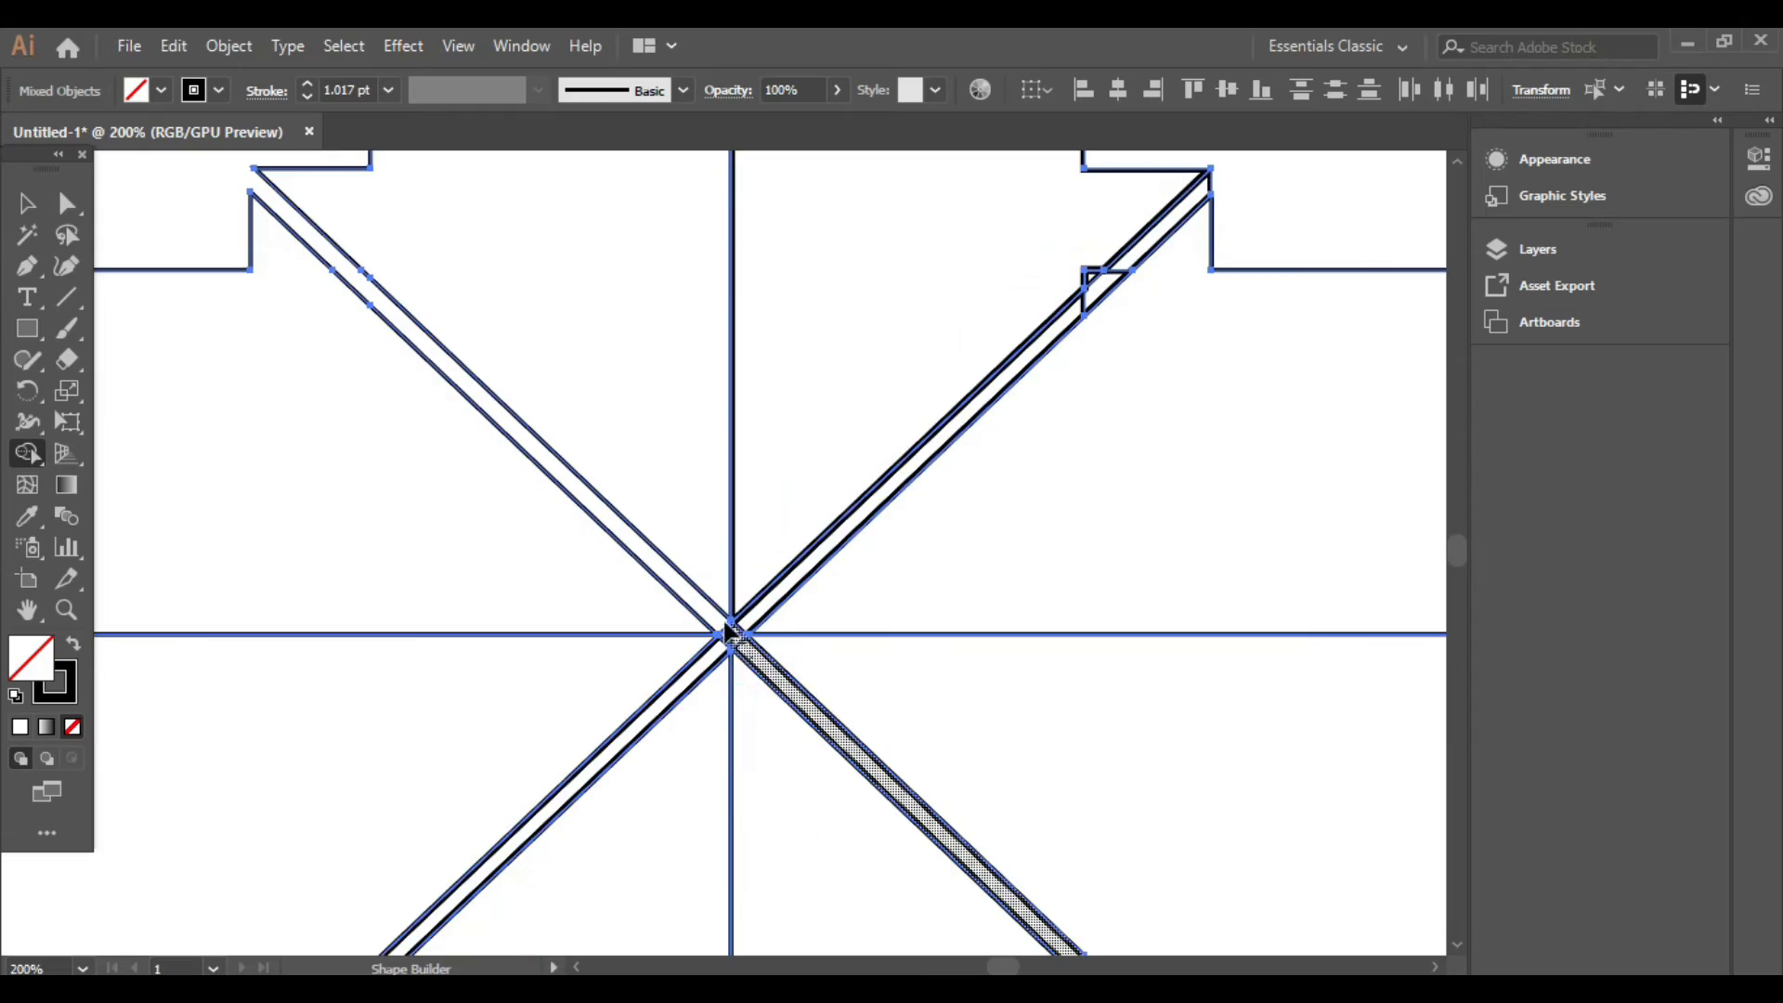
scroll(733, 650, up, 2)
scroll(928, 543, up, 2)
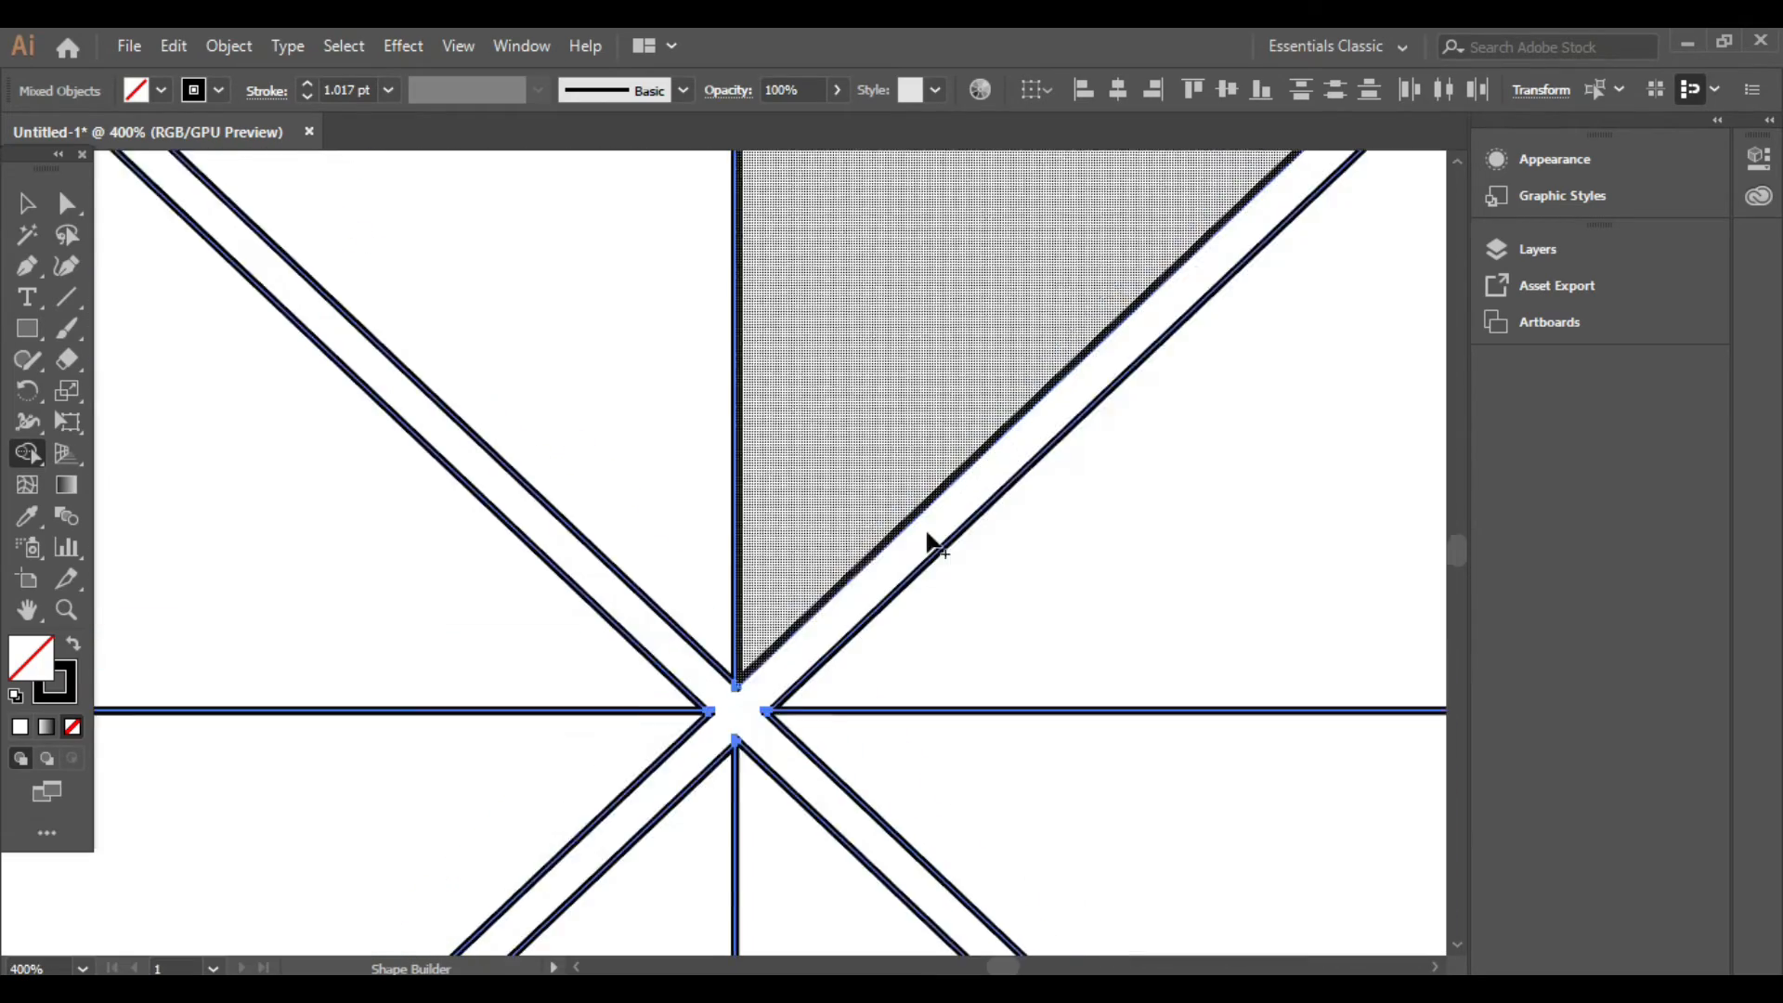
- Clear the leftover strip fragments from the other three diagonal gaps so only the eight half-arrow shapes remain
scroll(929, 543, down, 3)
scroll(910, 334, up, 5)
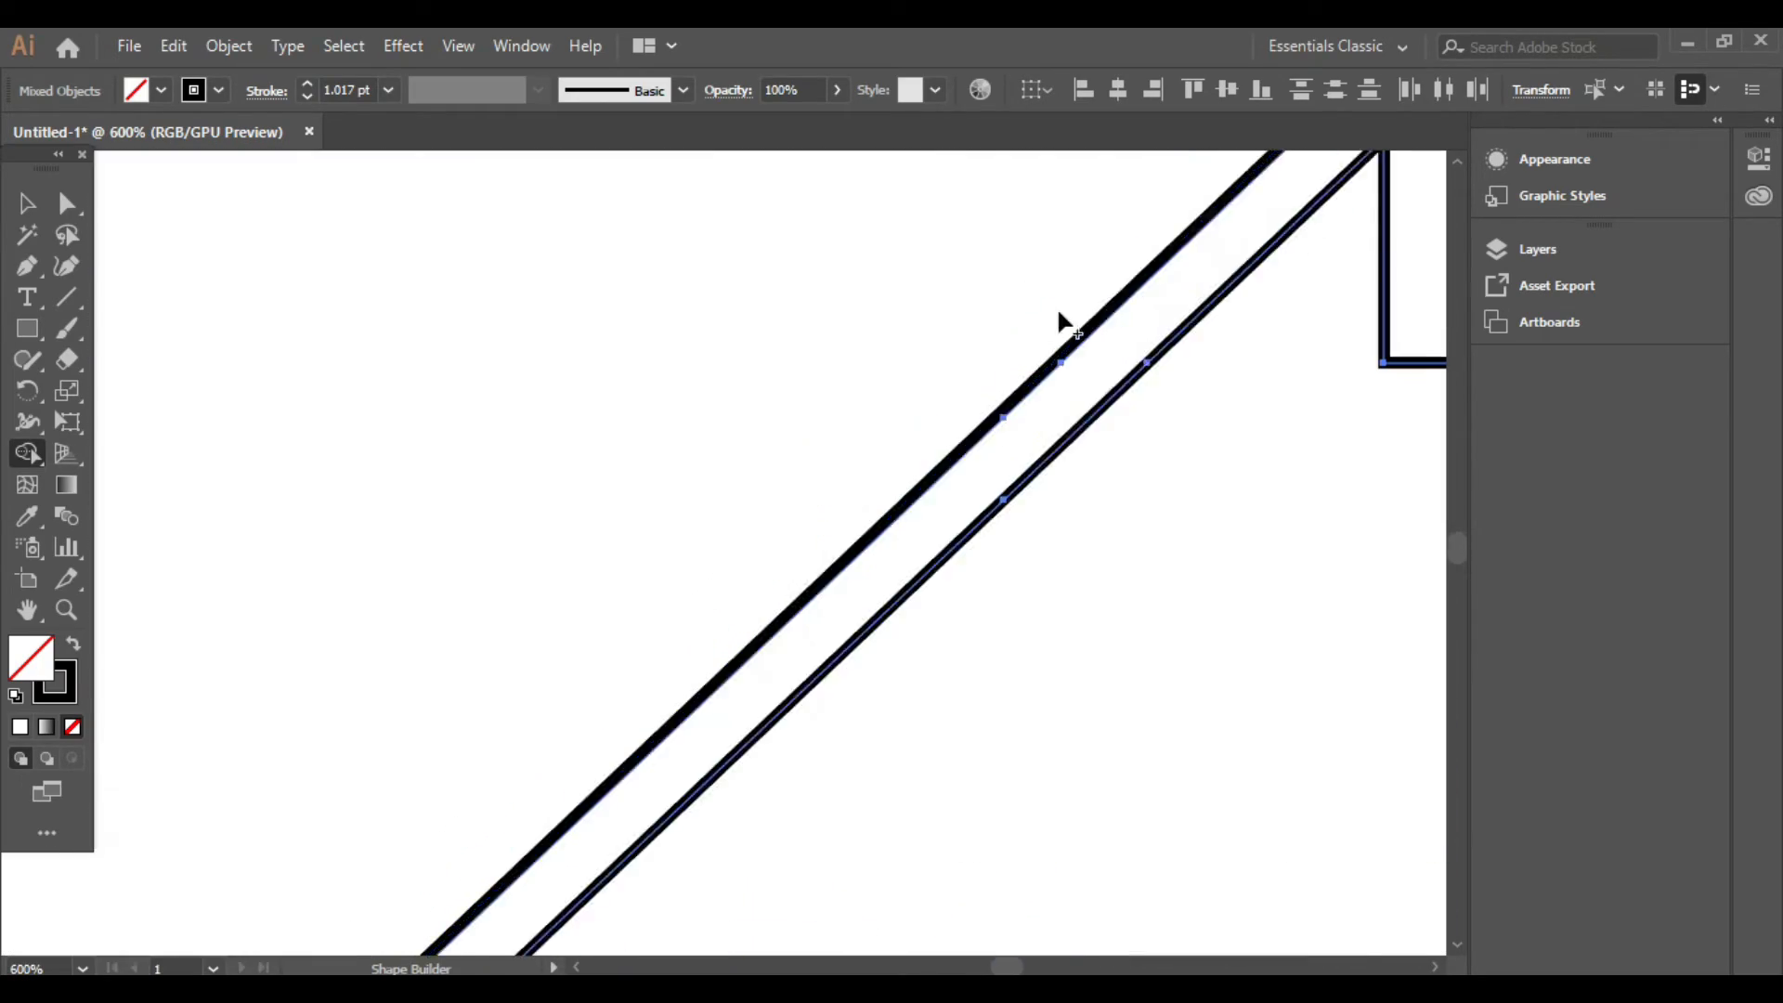
scroll(937, 539, down, 3)
scroll(1184, 840, up, 2)
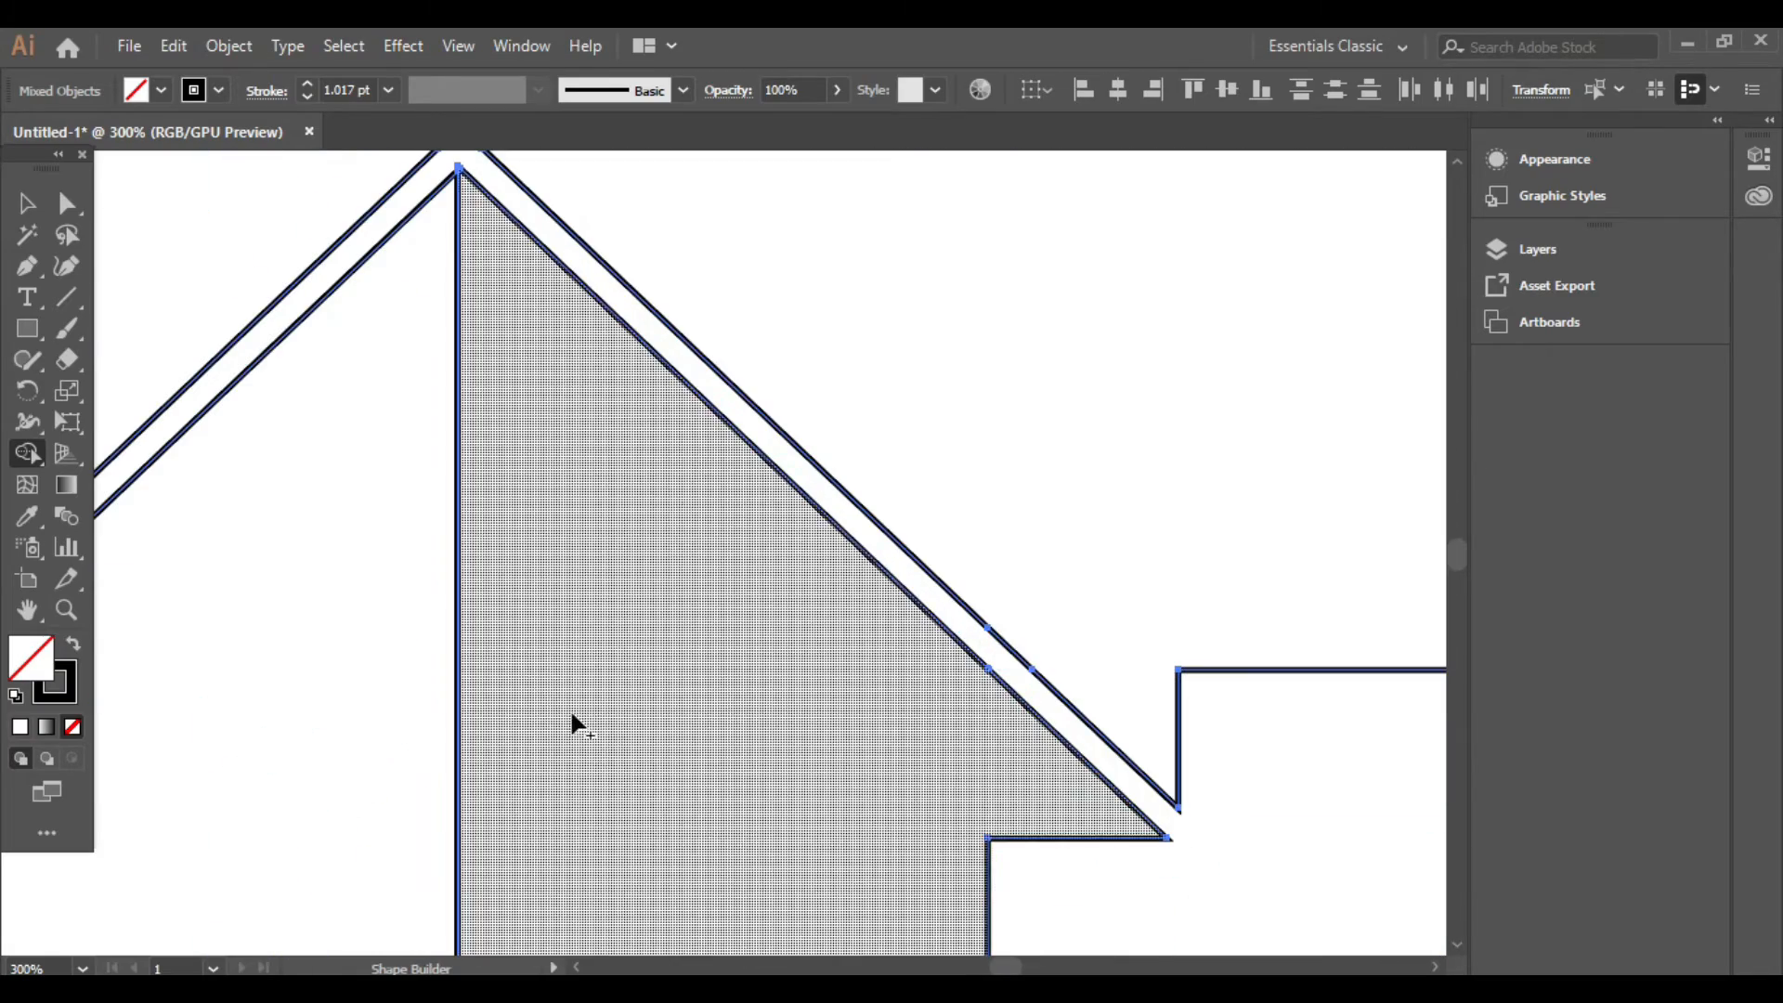
scroll(520, 742, down, 3)
scroll(683, 608, up, 3)
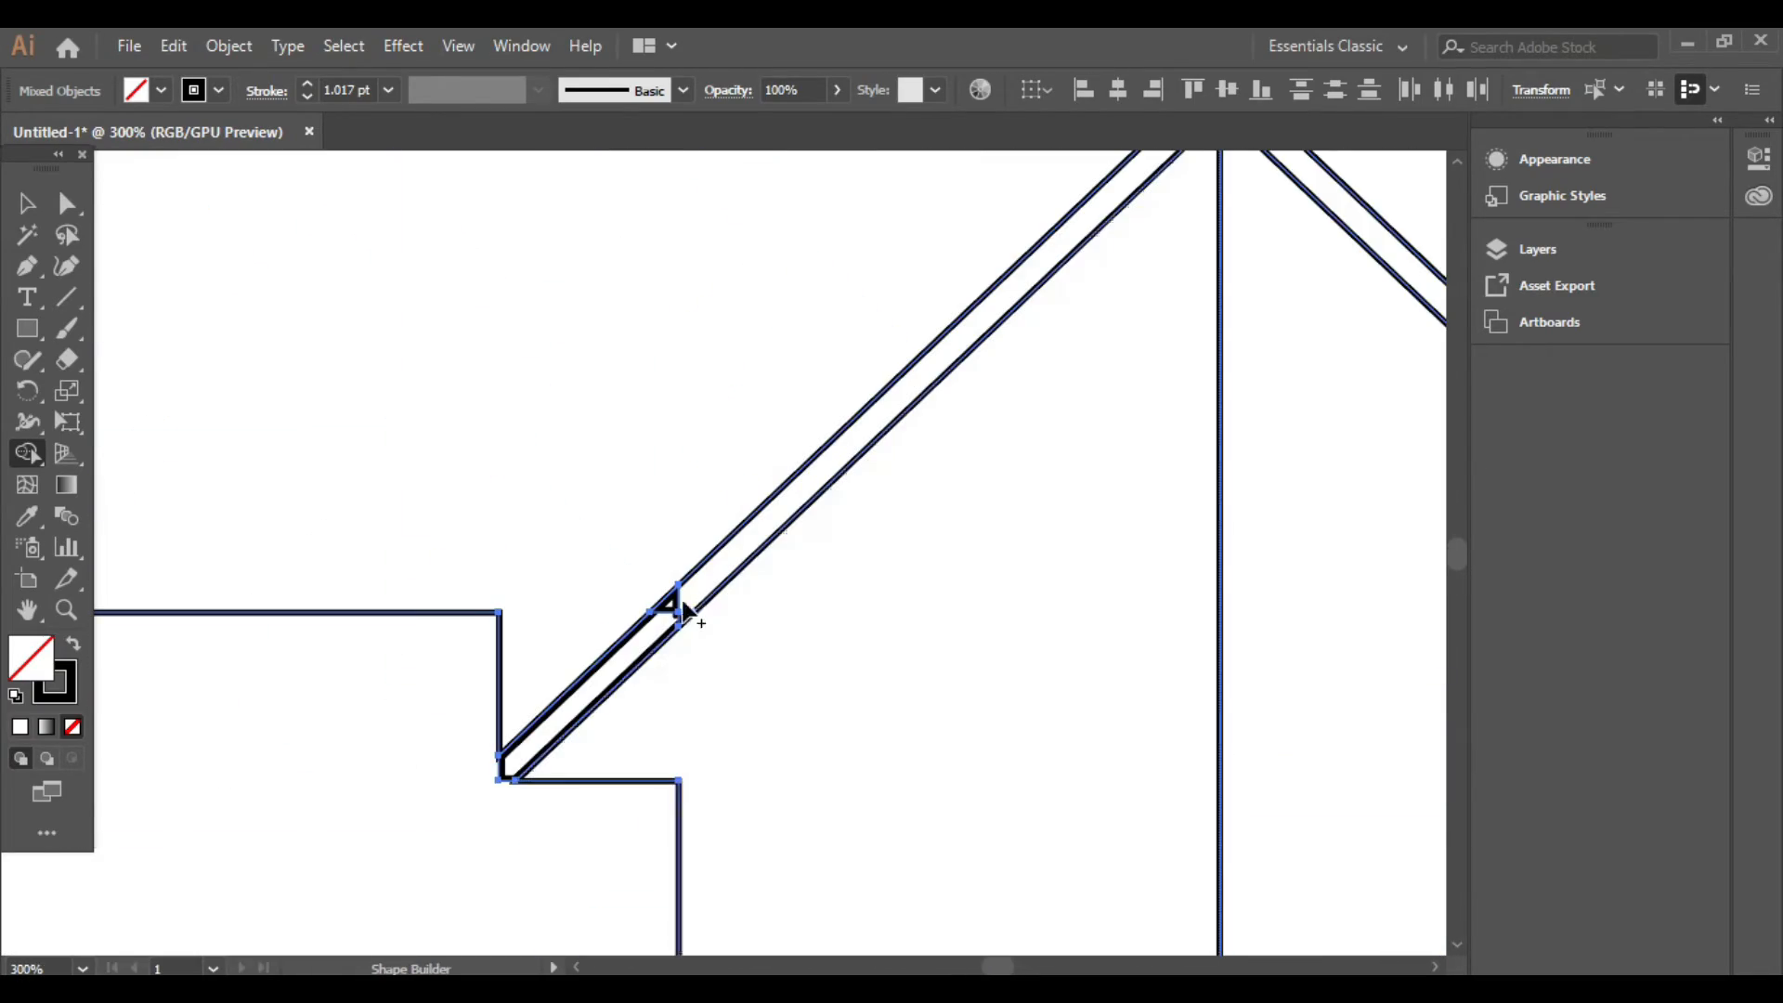
scroll(893, 609, down, 2)
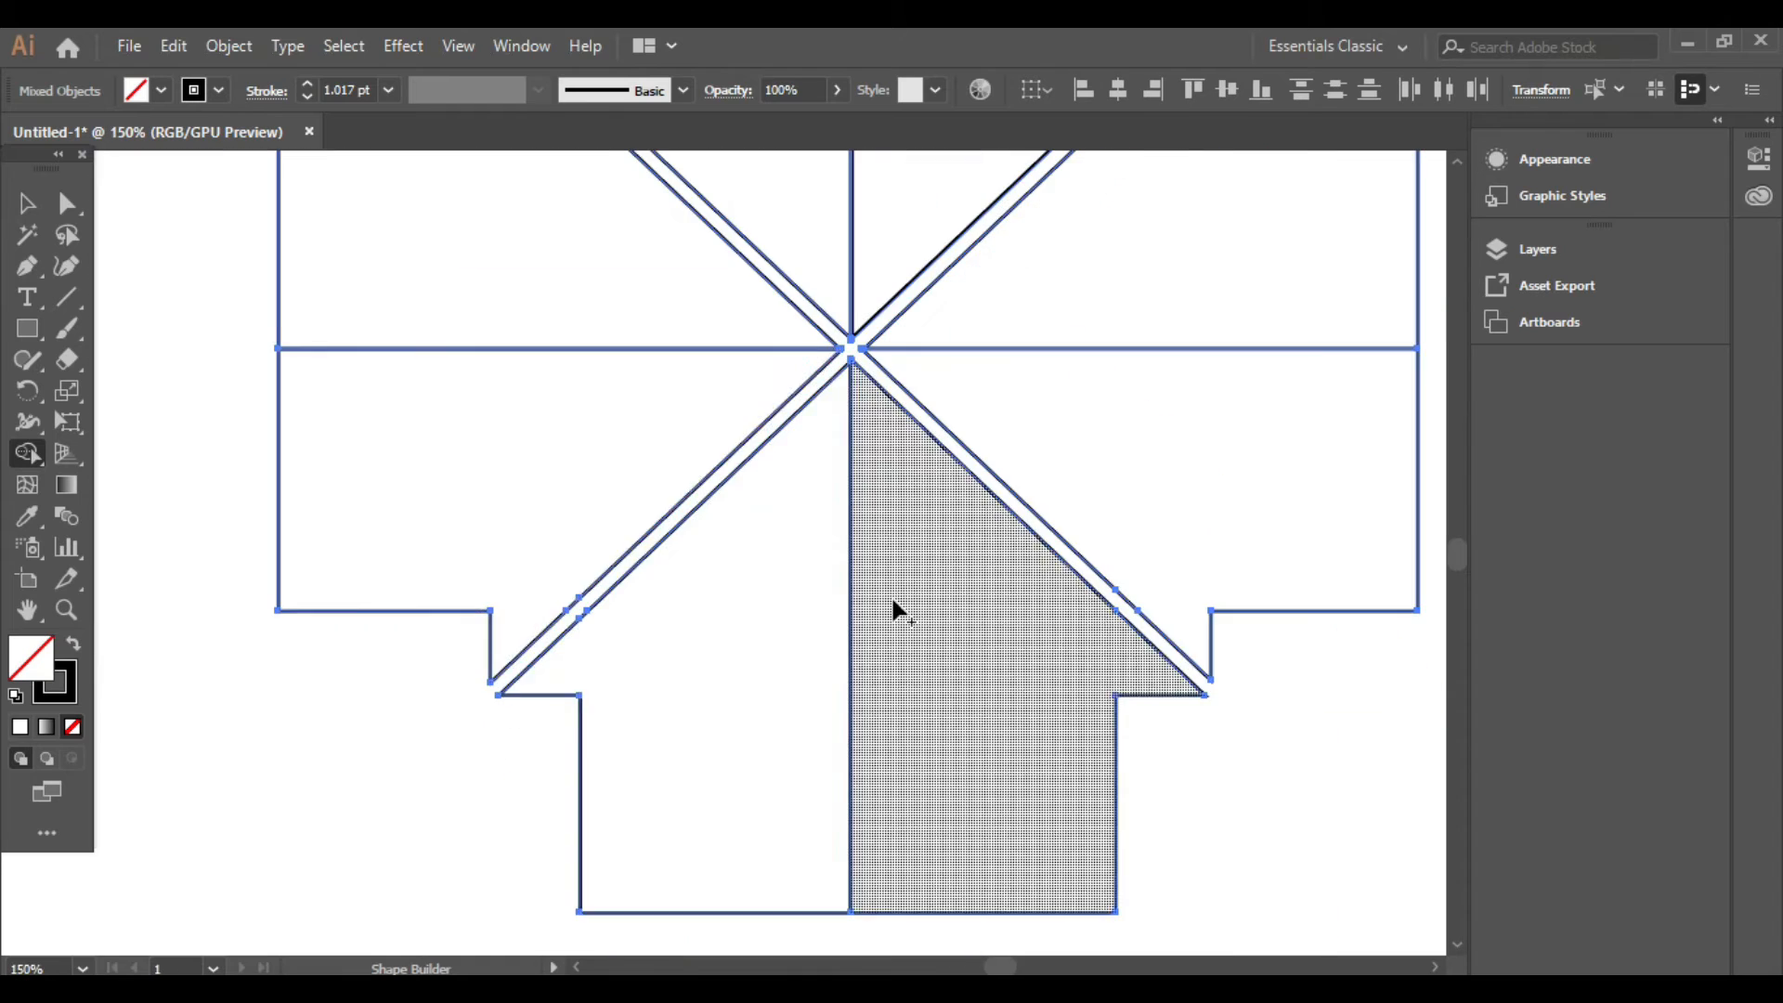
- Select all the half-arrow pieces and give them a 0.25 pt stroke with a white-to-black gradient
scroll(893, 610, down, 1)
scroll(1188, 650, down, 1)
click(27, 202)
key(ctrl+a)
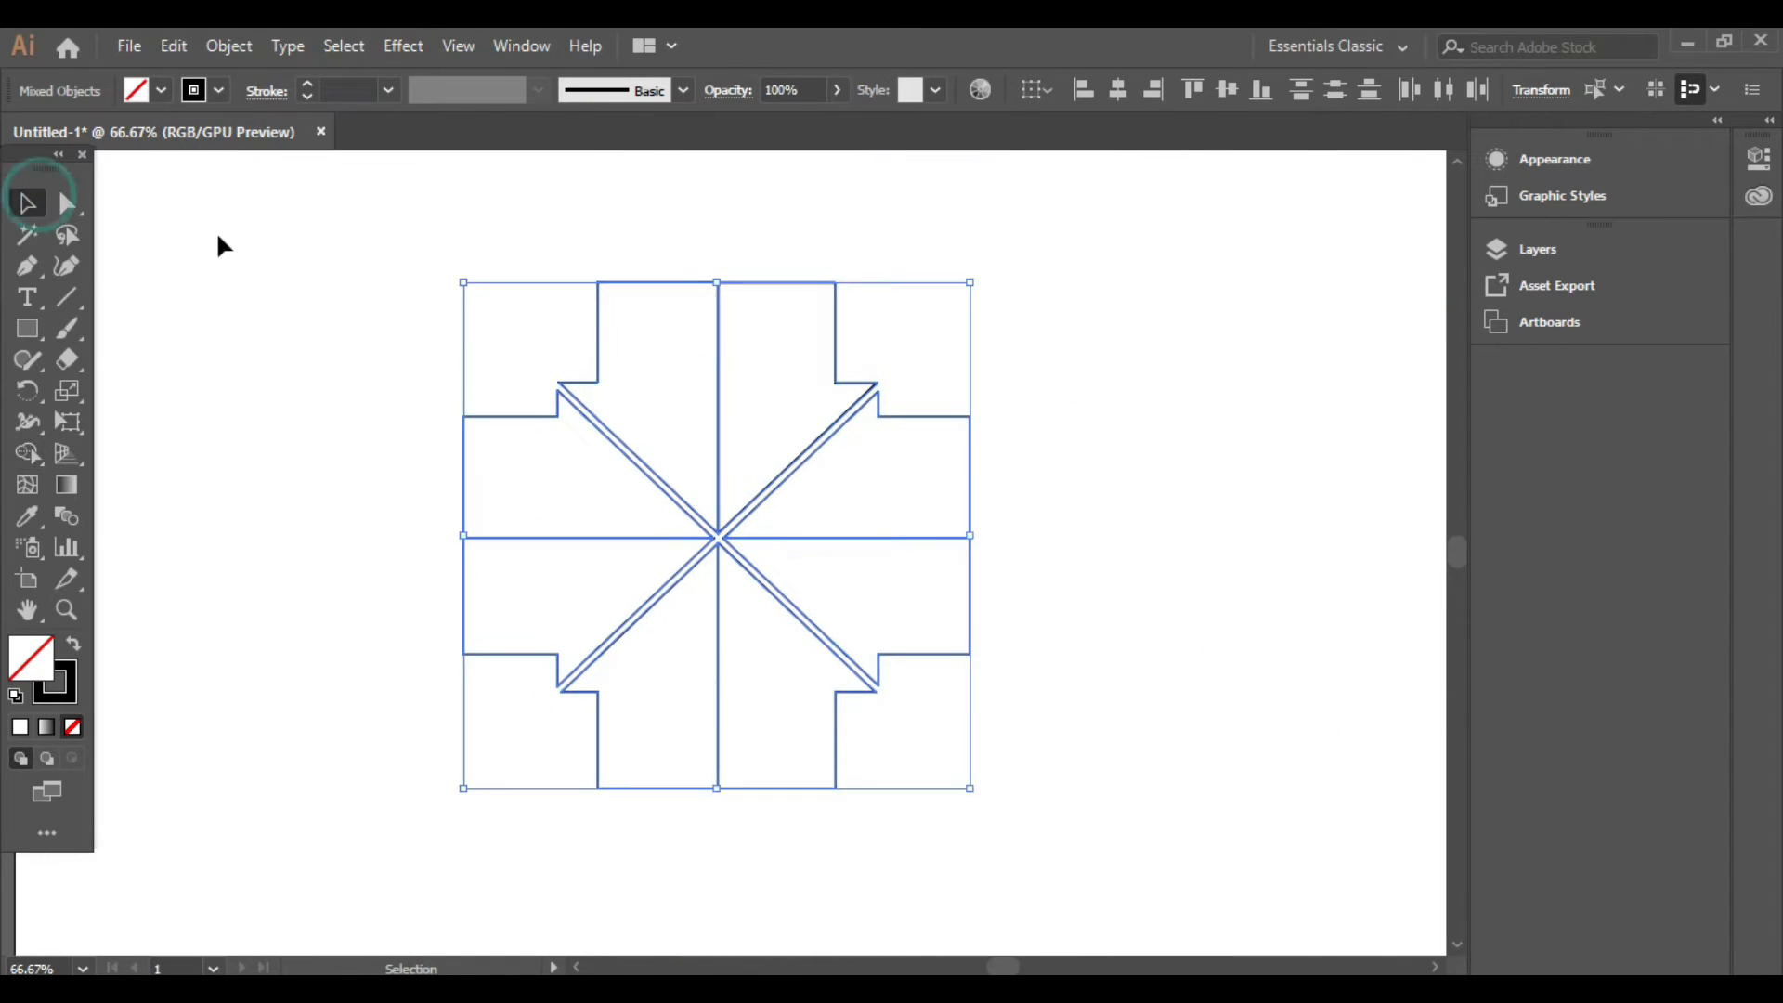
click(311, 91)
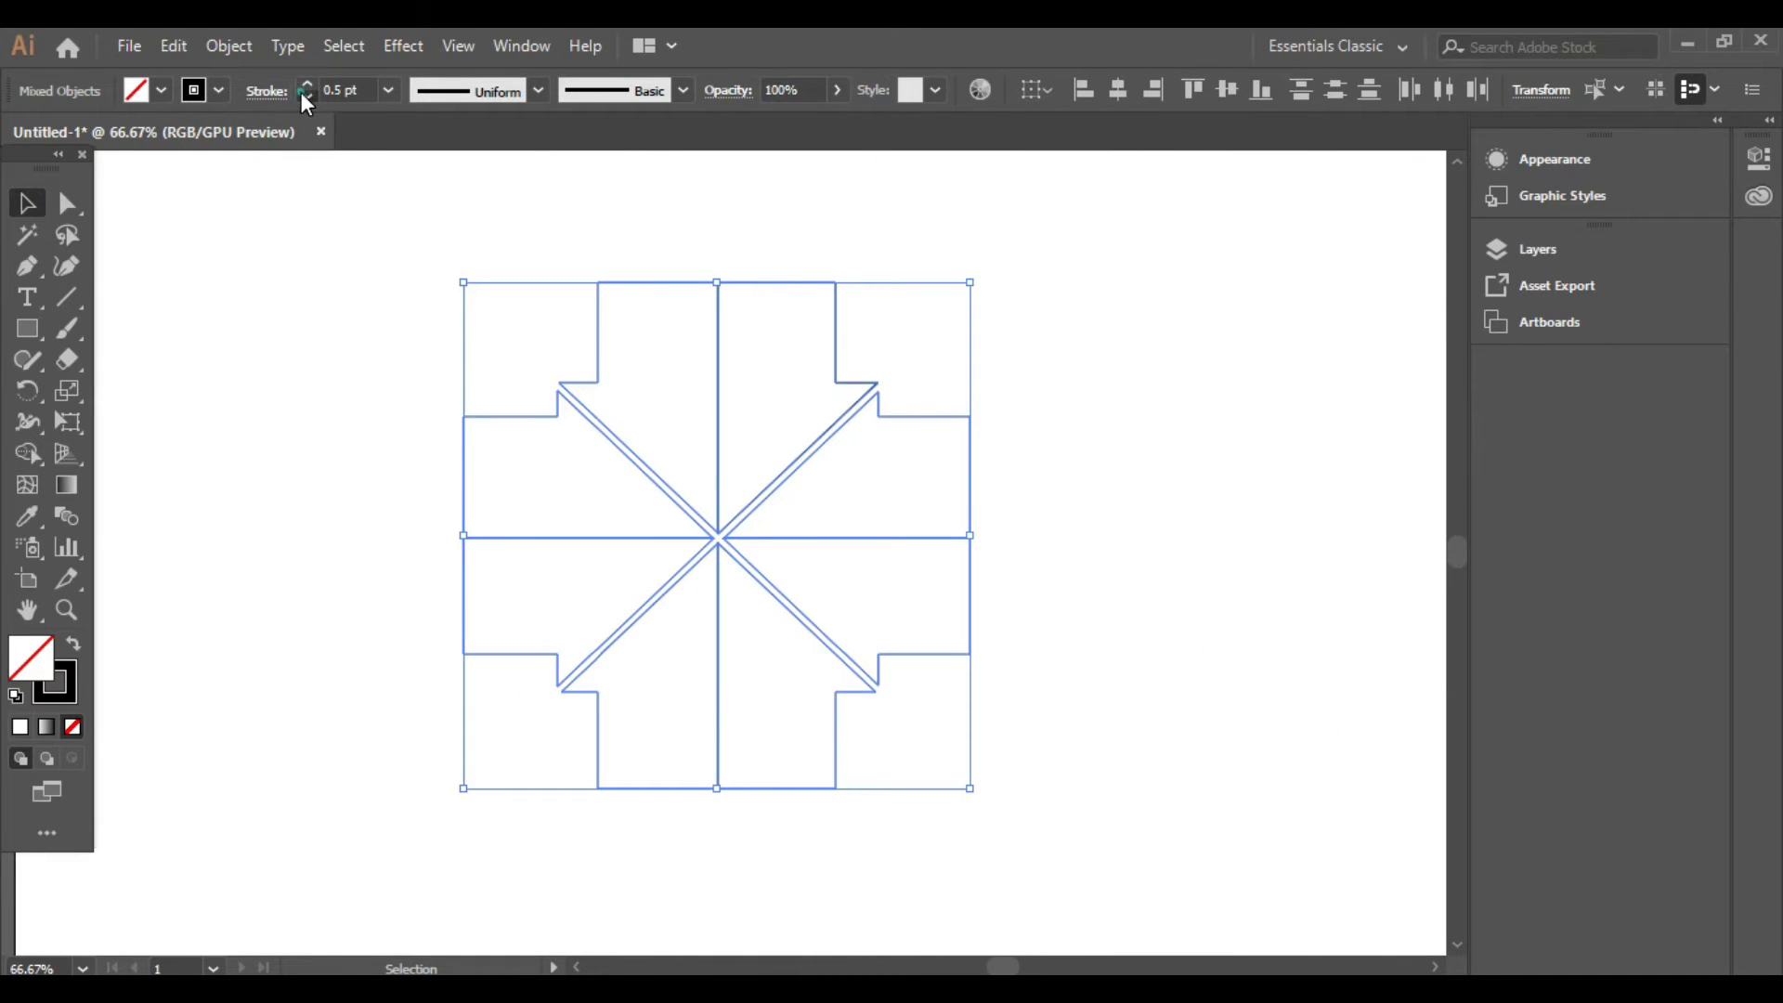
click(218, 90)
click(23, 197)
click(454, 276)
- Select all the half-arrow pieces and ungroup them
drag(455, 277, 806, 310)
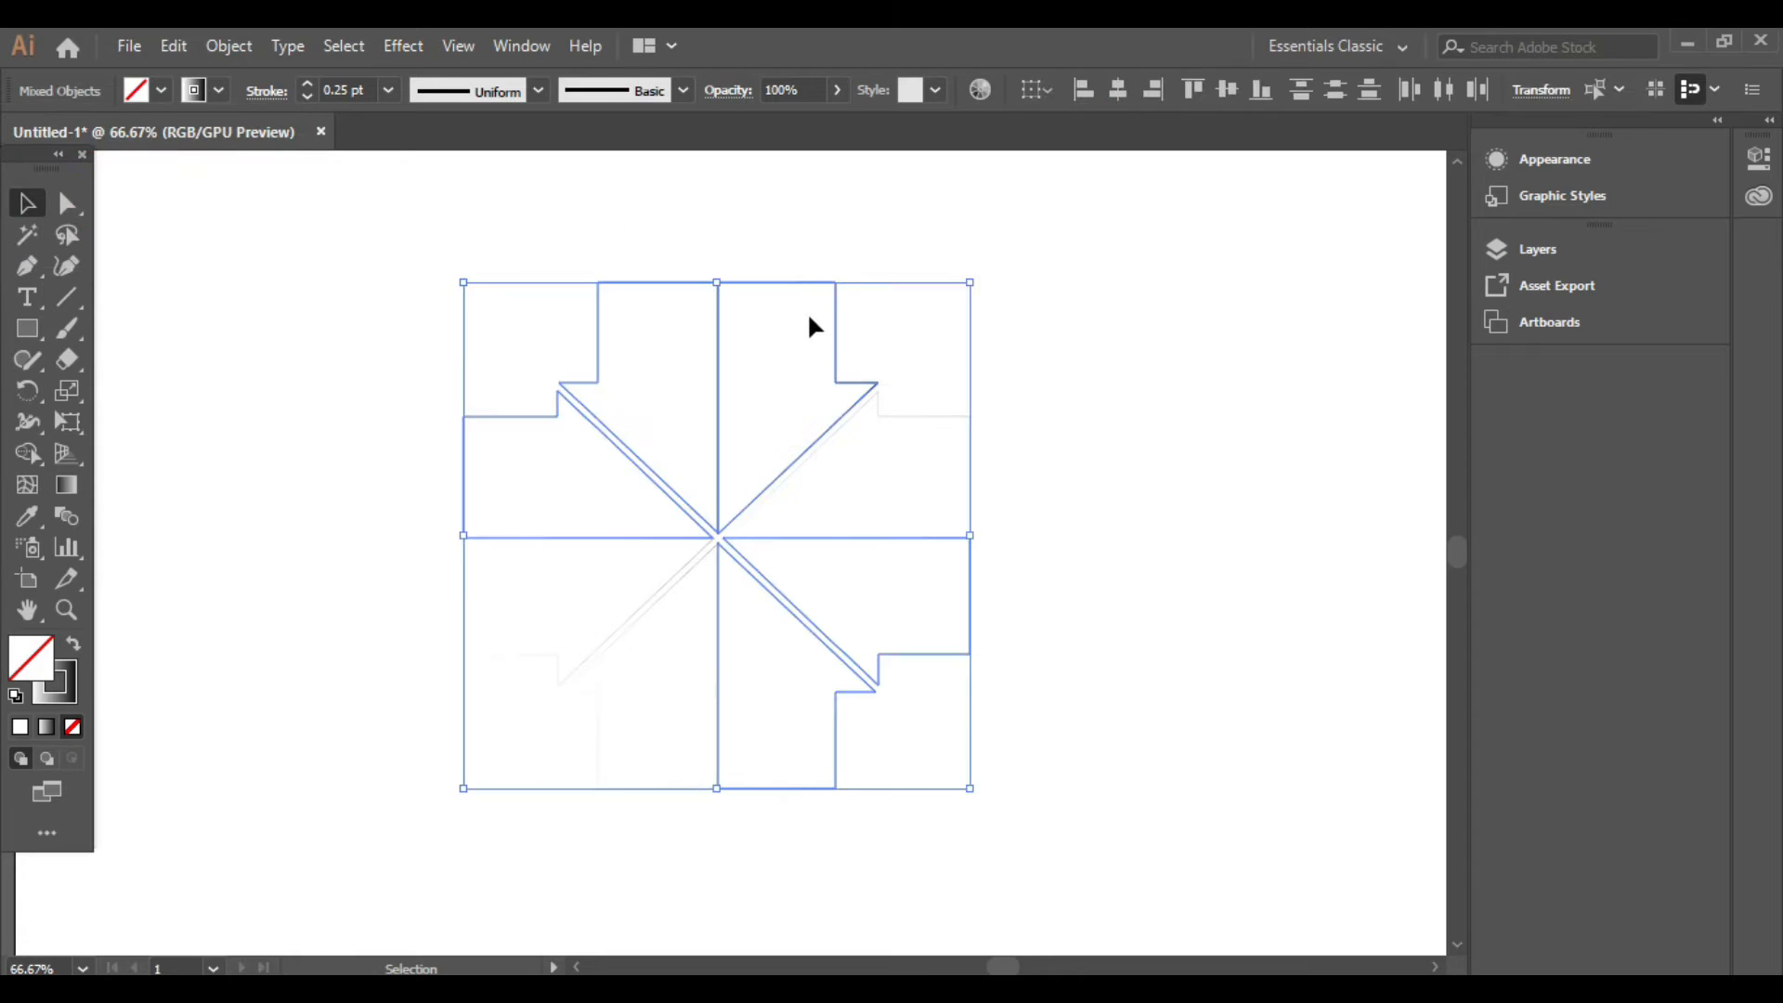
right_click(802, 391)
click(713, 356)
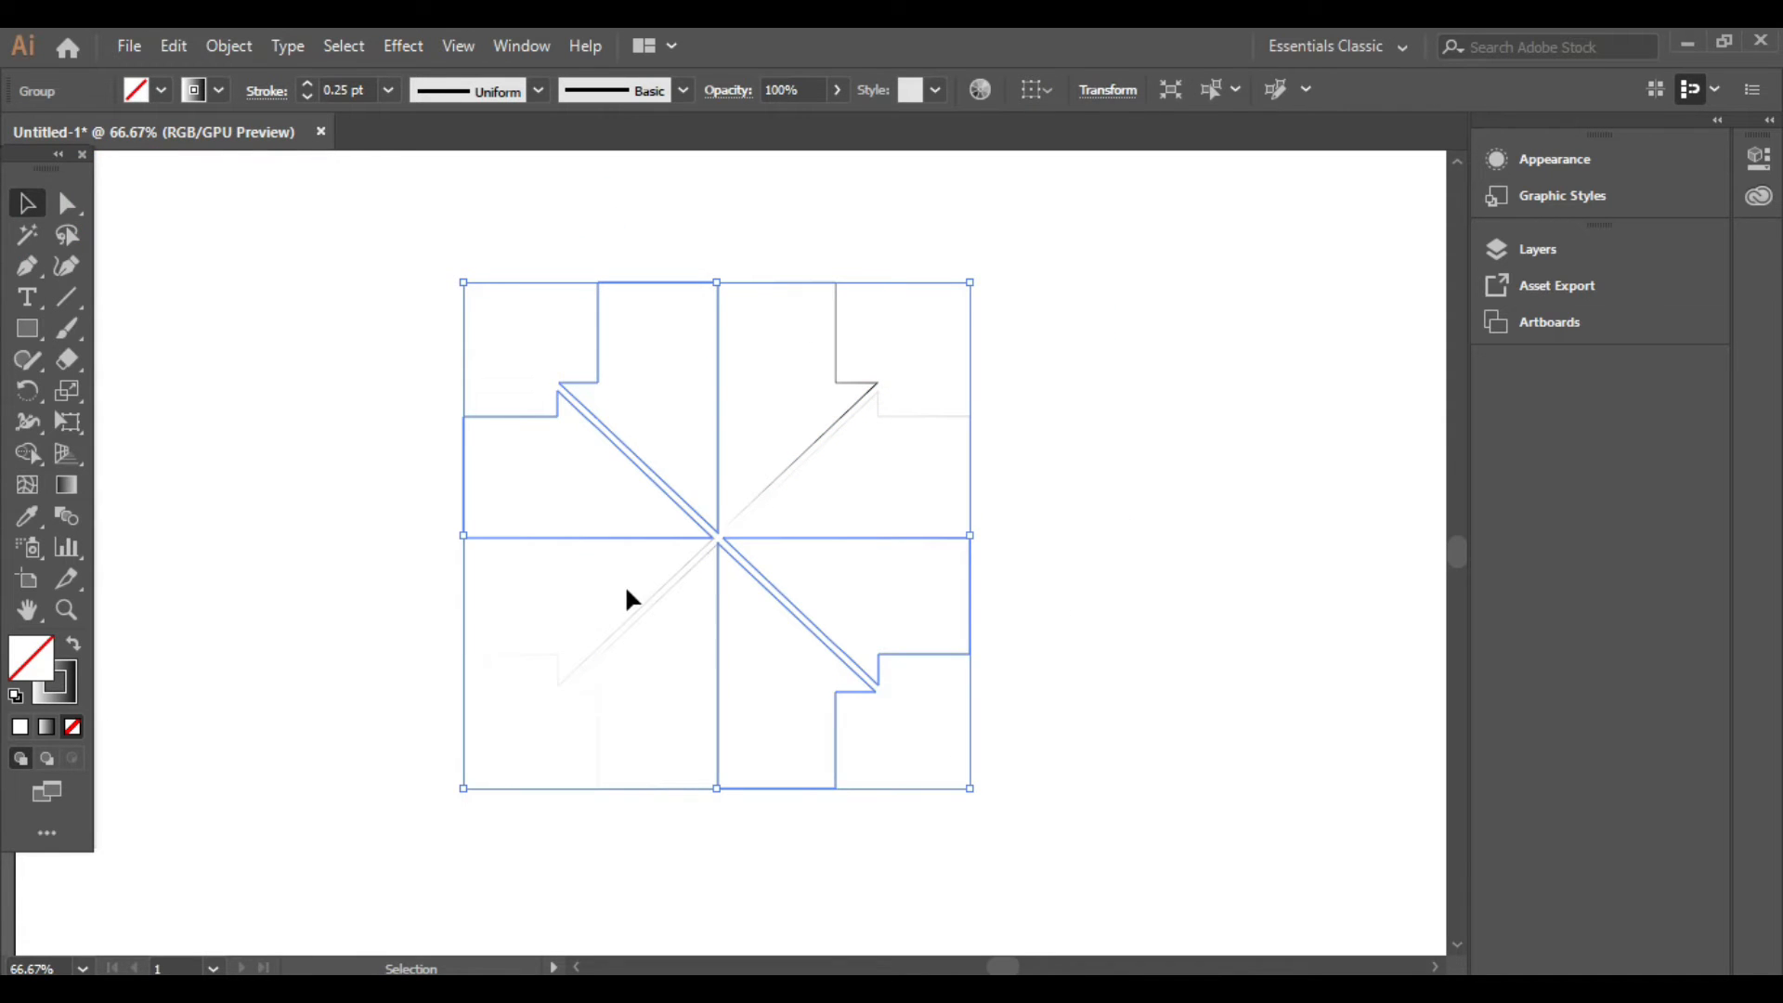
drag(426, 267, 966, 669)
right_click(965, 669)
click(865, 745)
- Convert the half-arrow regions into individual shapes with Shape Builder, ungroup any remaining group and clear the selection
click(27, 453)
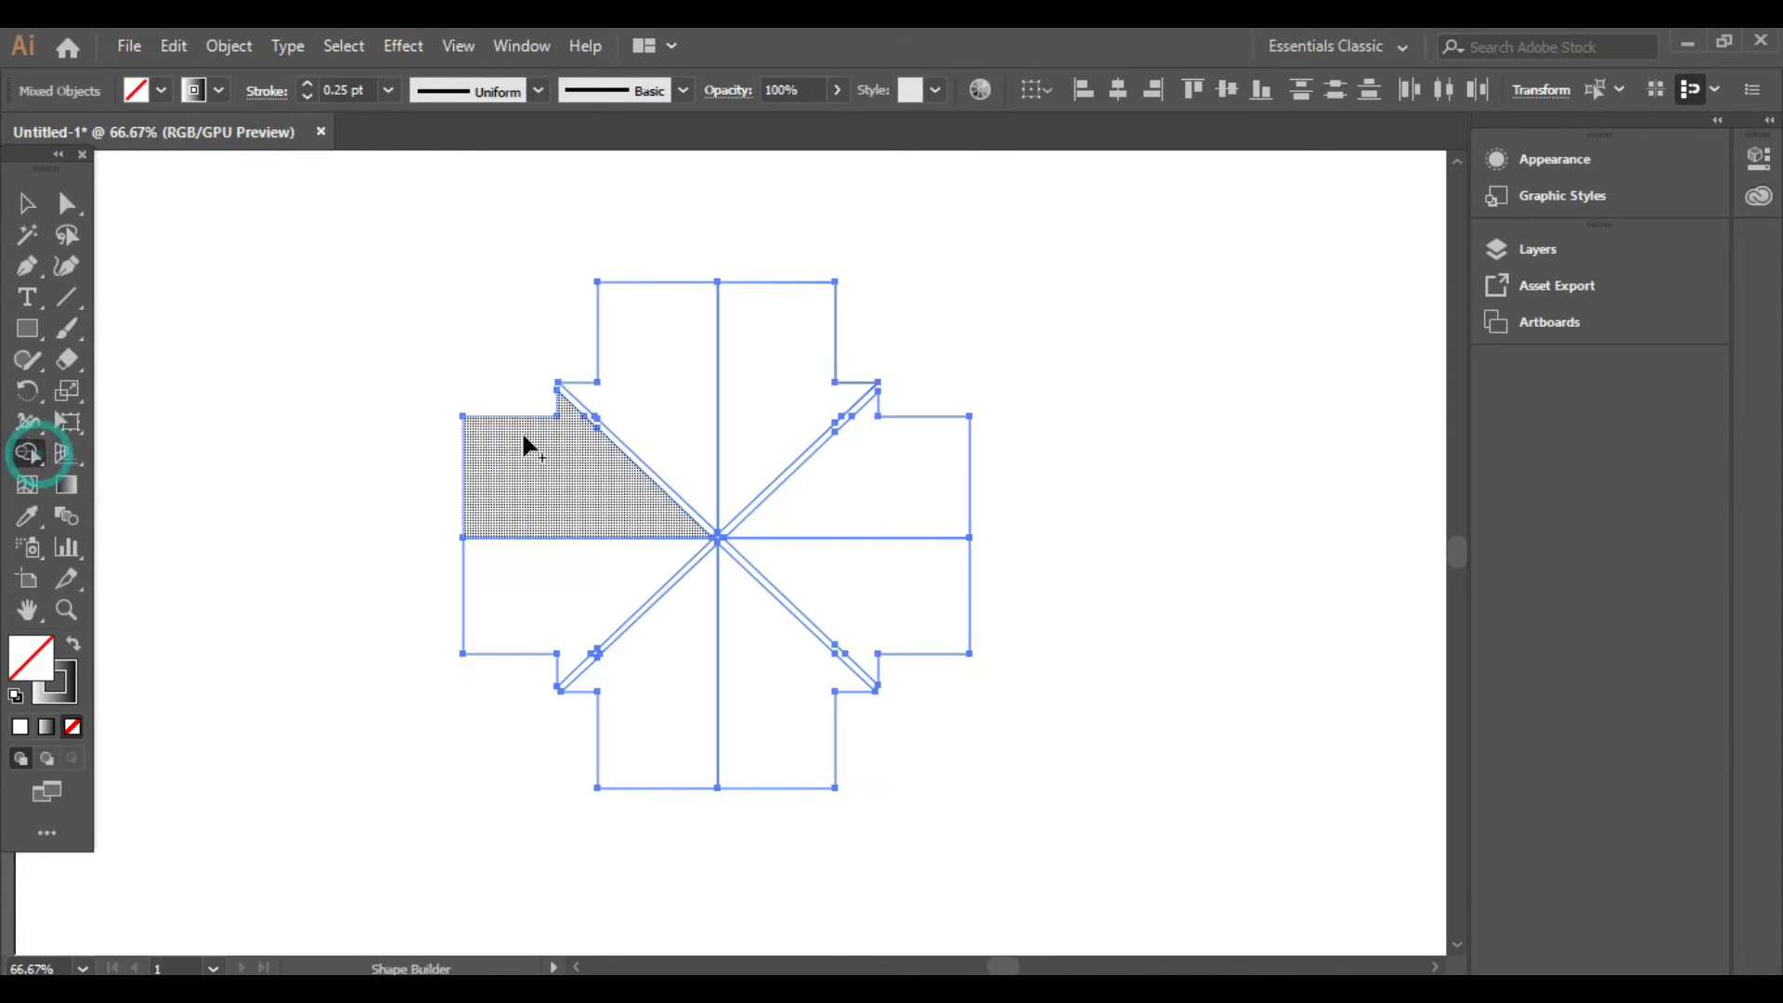
click(855, 486)
click(641, 675)
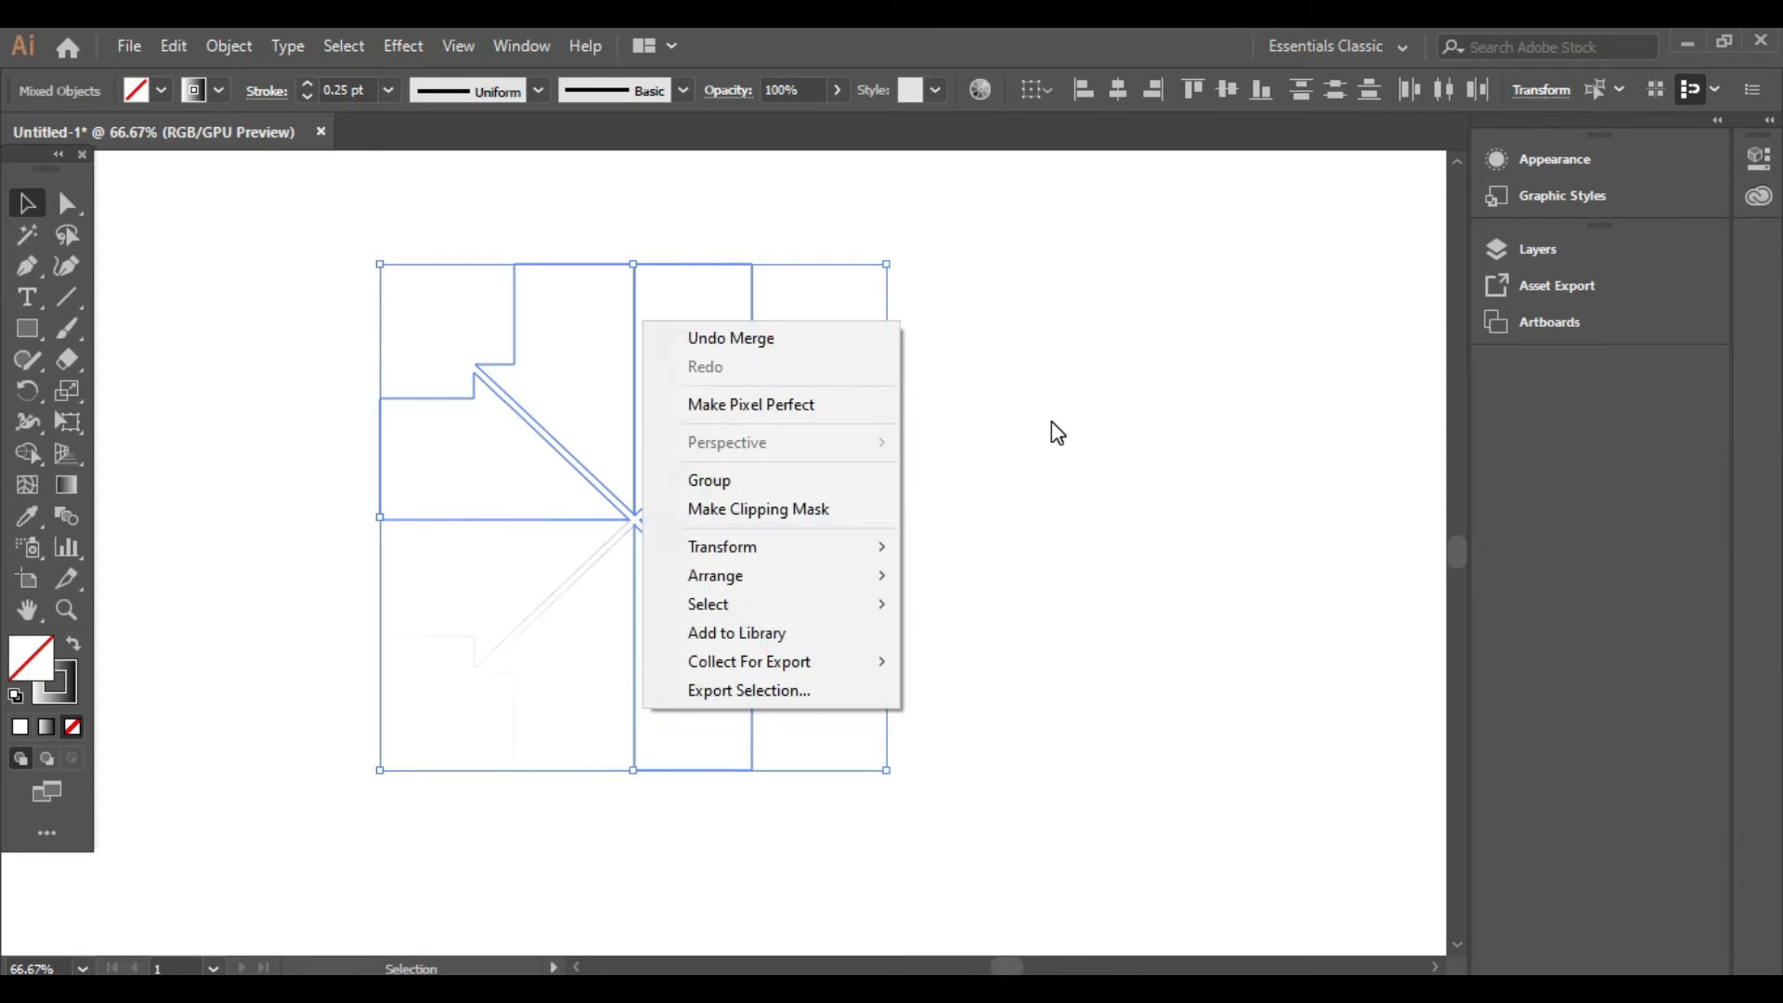
click(570, 284)
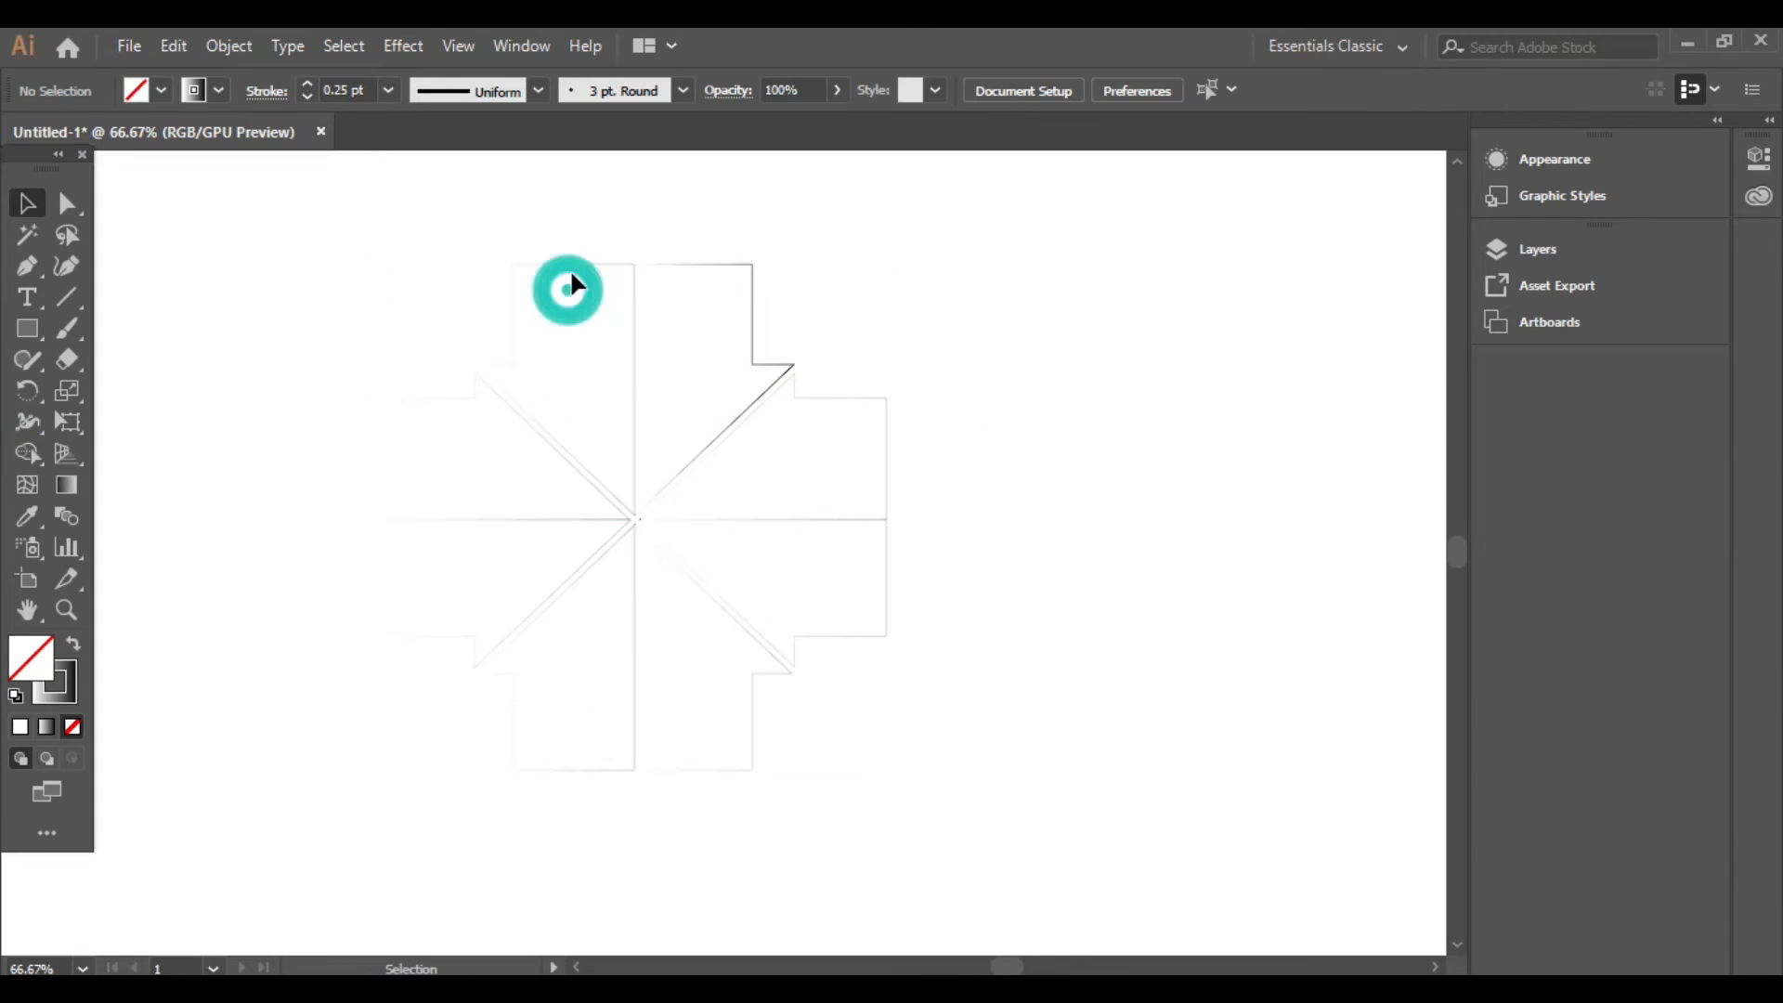
drag(570, 269, 369, 315)
right_click(496, 420)
click(553, 636)
click(1067, 193)
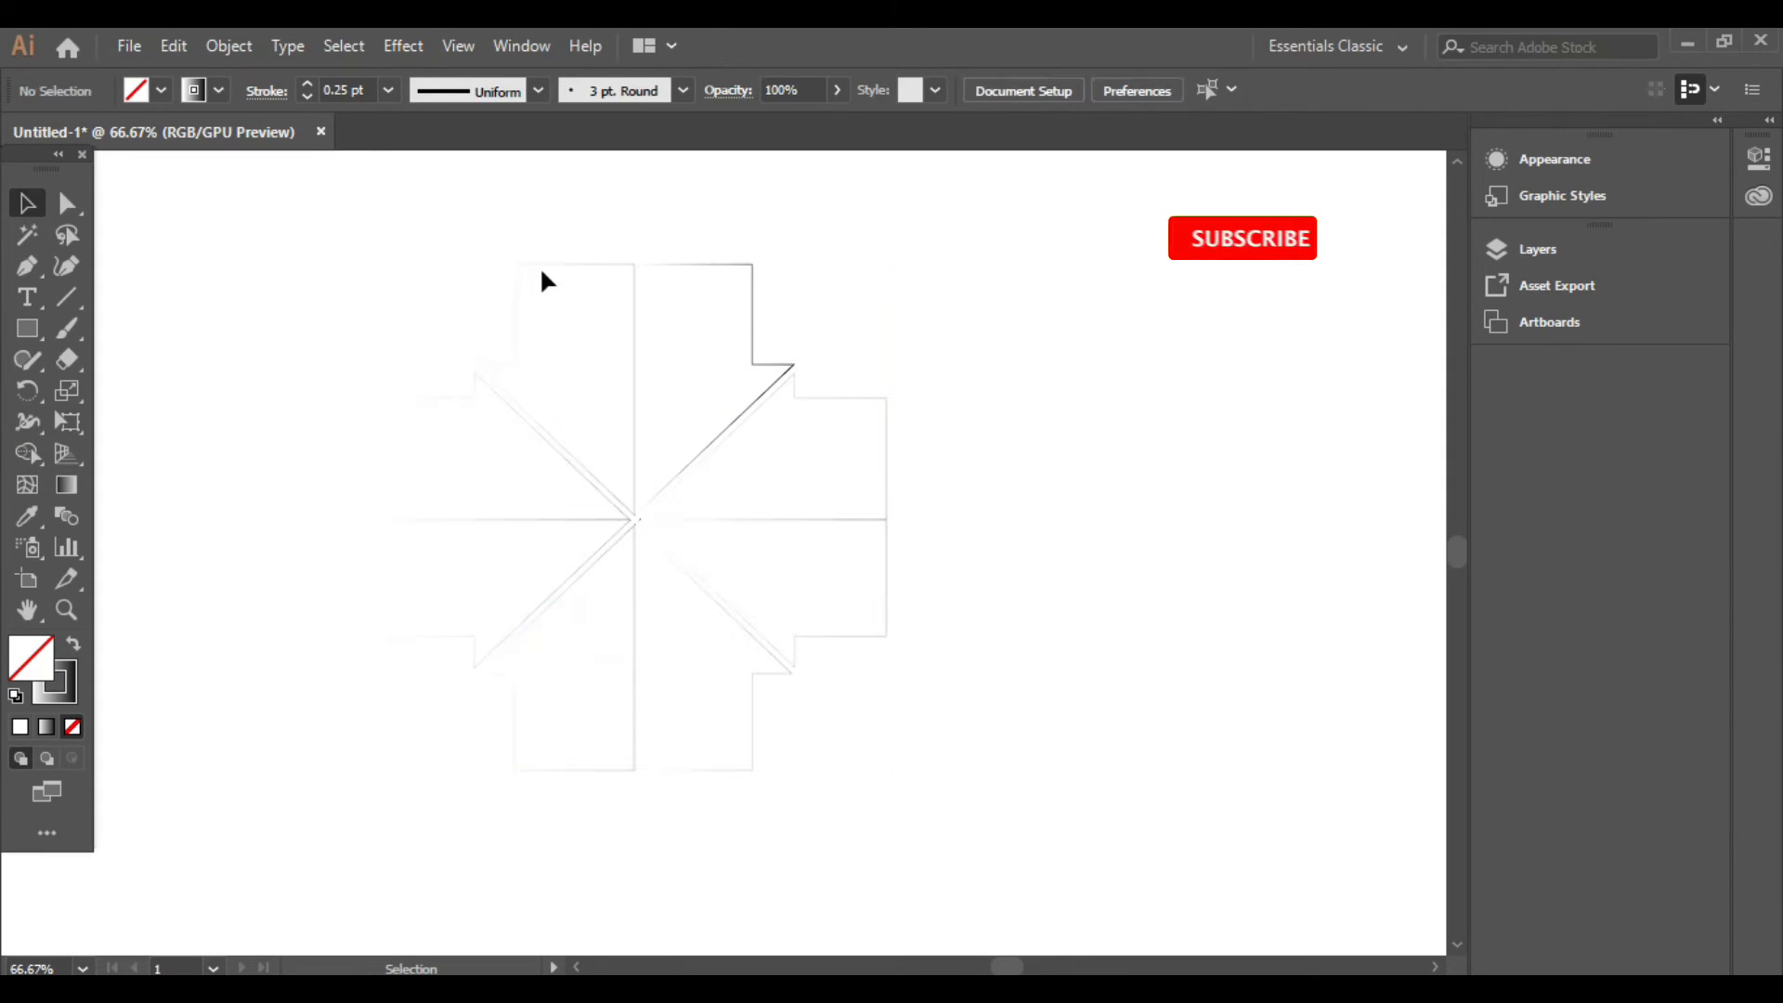
- Fill the top arrow with bright green and the right arrow with red
click(545, 263)
click(161, 89)
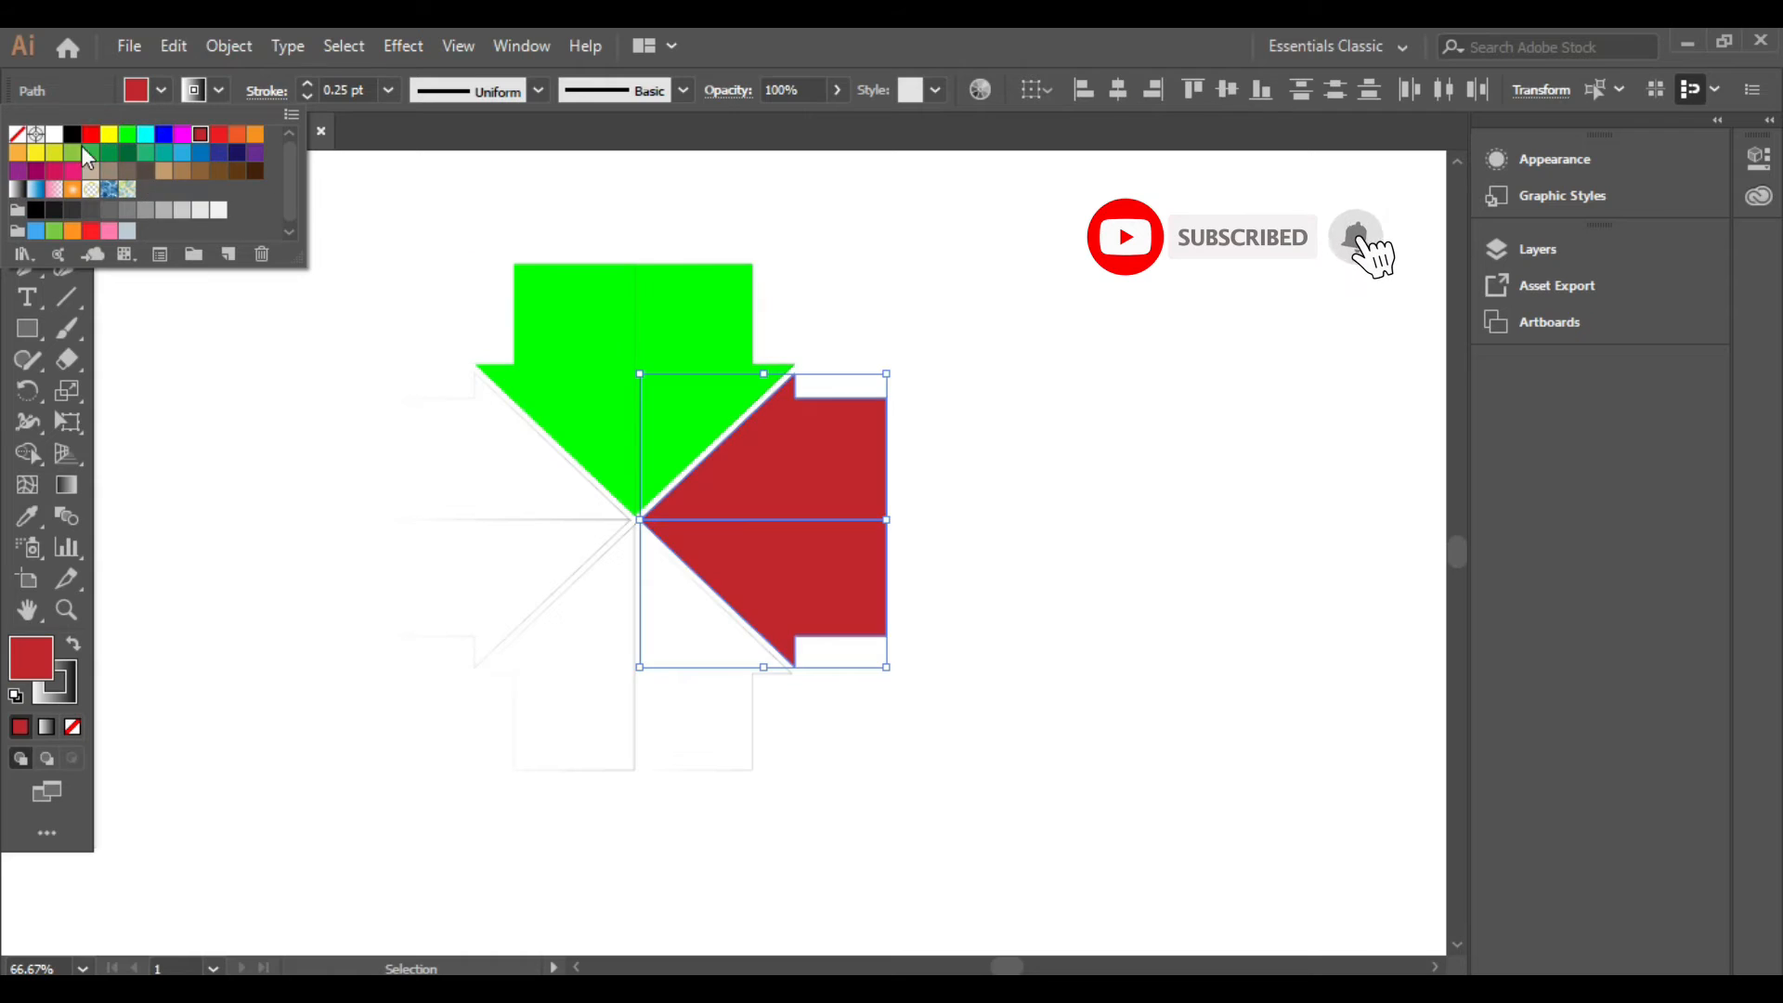
- Select both halves of the left arrow and fill them with cyan
drag(239, 382, 409, 718)
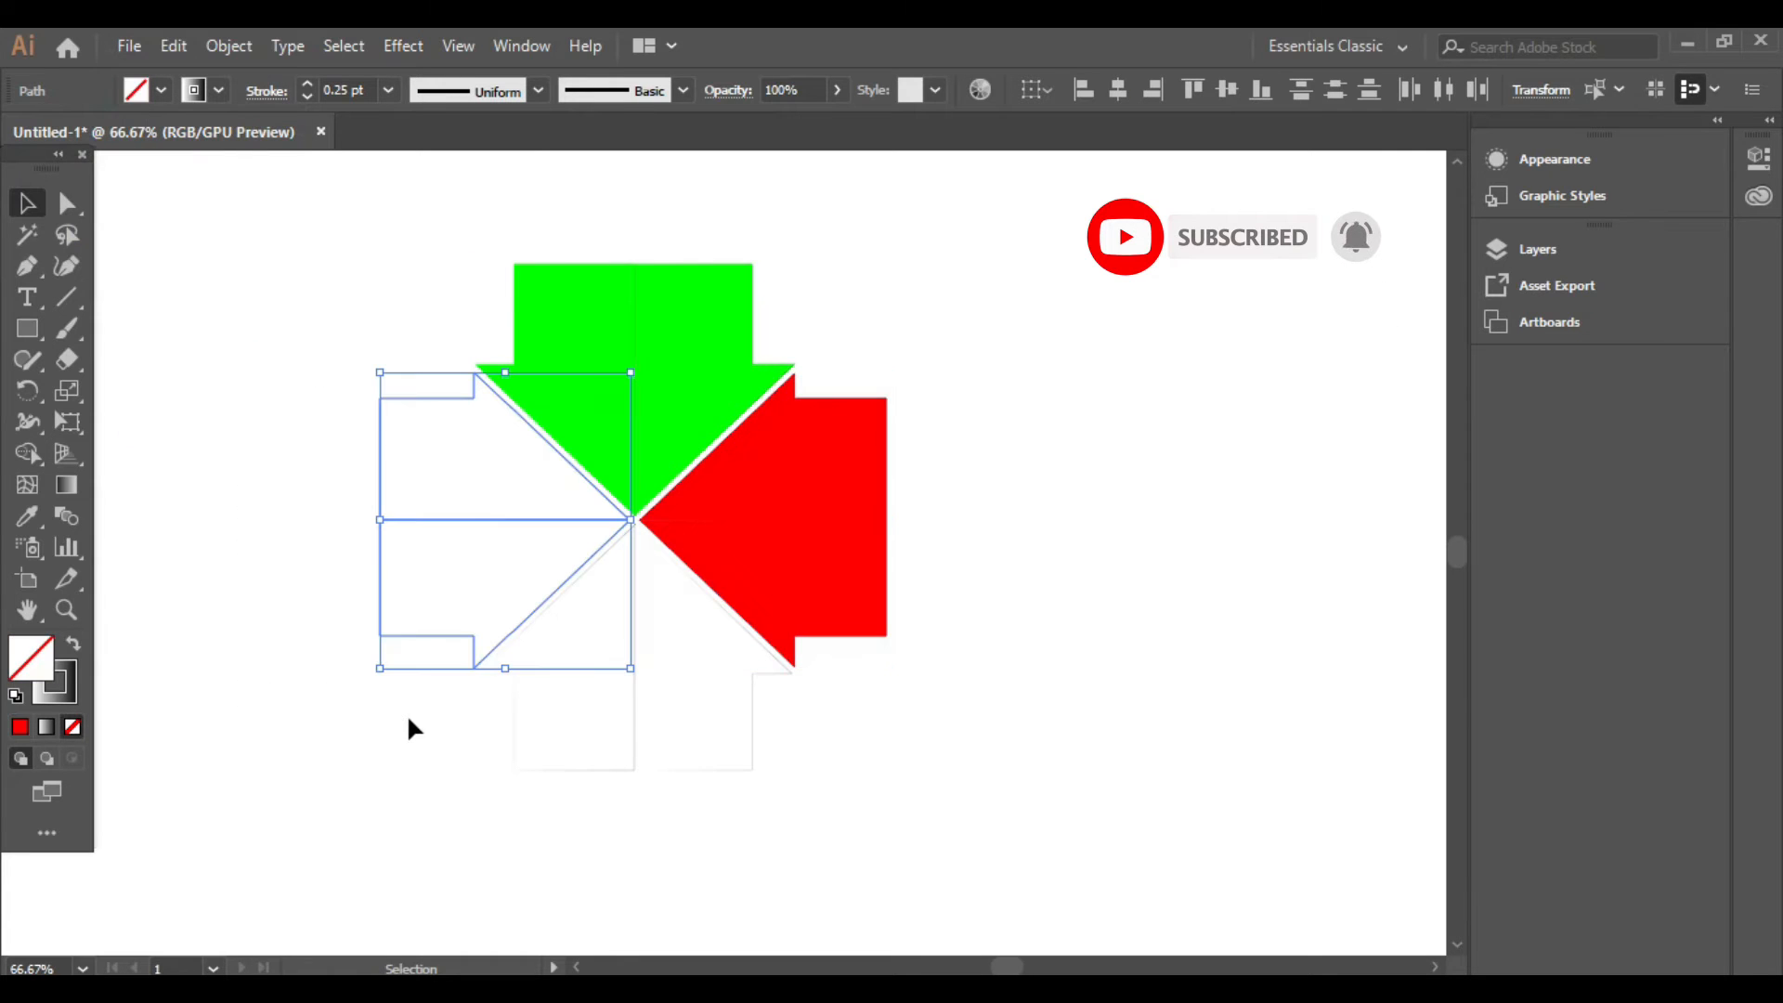
click(160, 90)
click(182, 153)
click(146, 134)
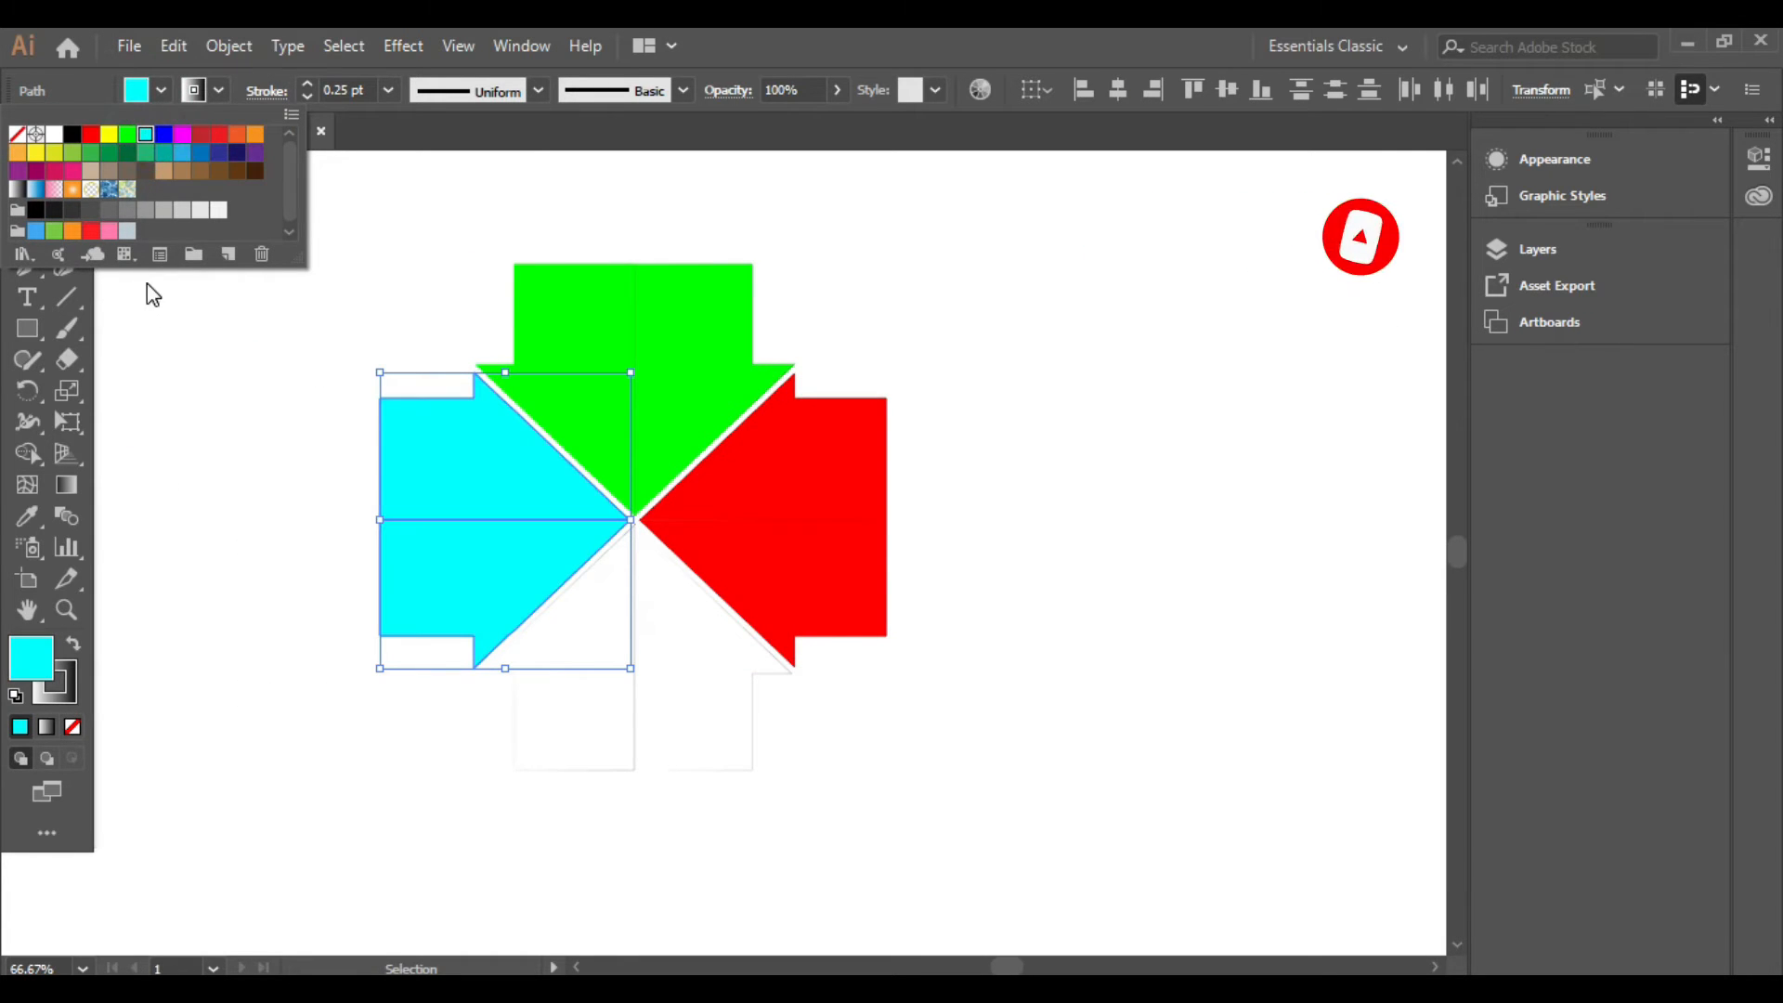
click(223, 423)
- Select both halves of the bottom arrow and fill them with dark navy blue
click(437, 733)
drag(436, 736, 548, 715)
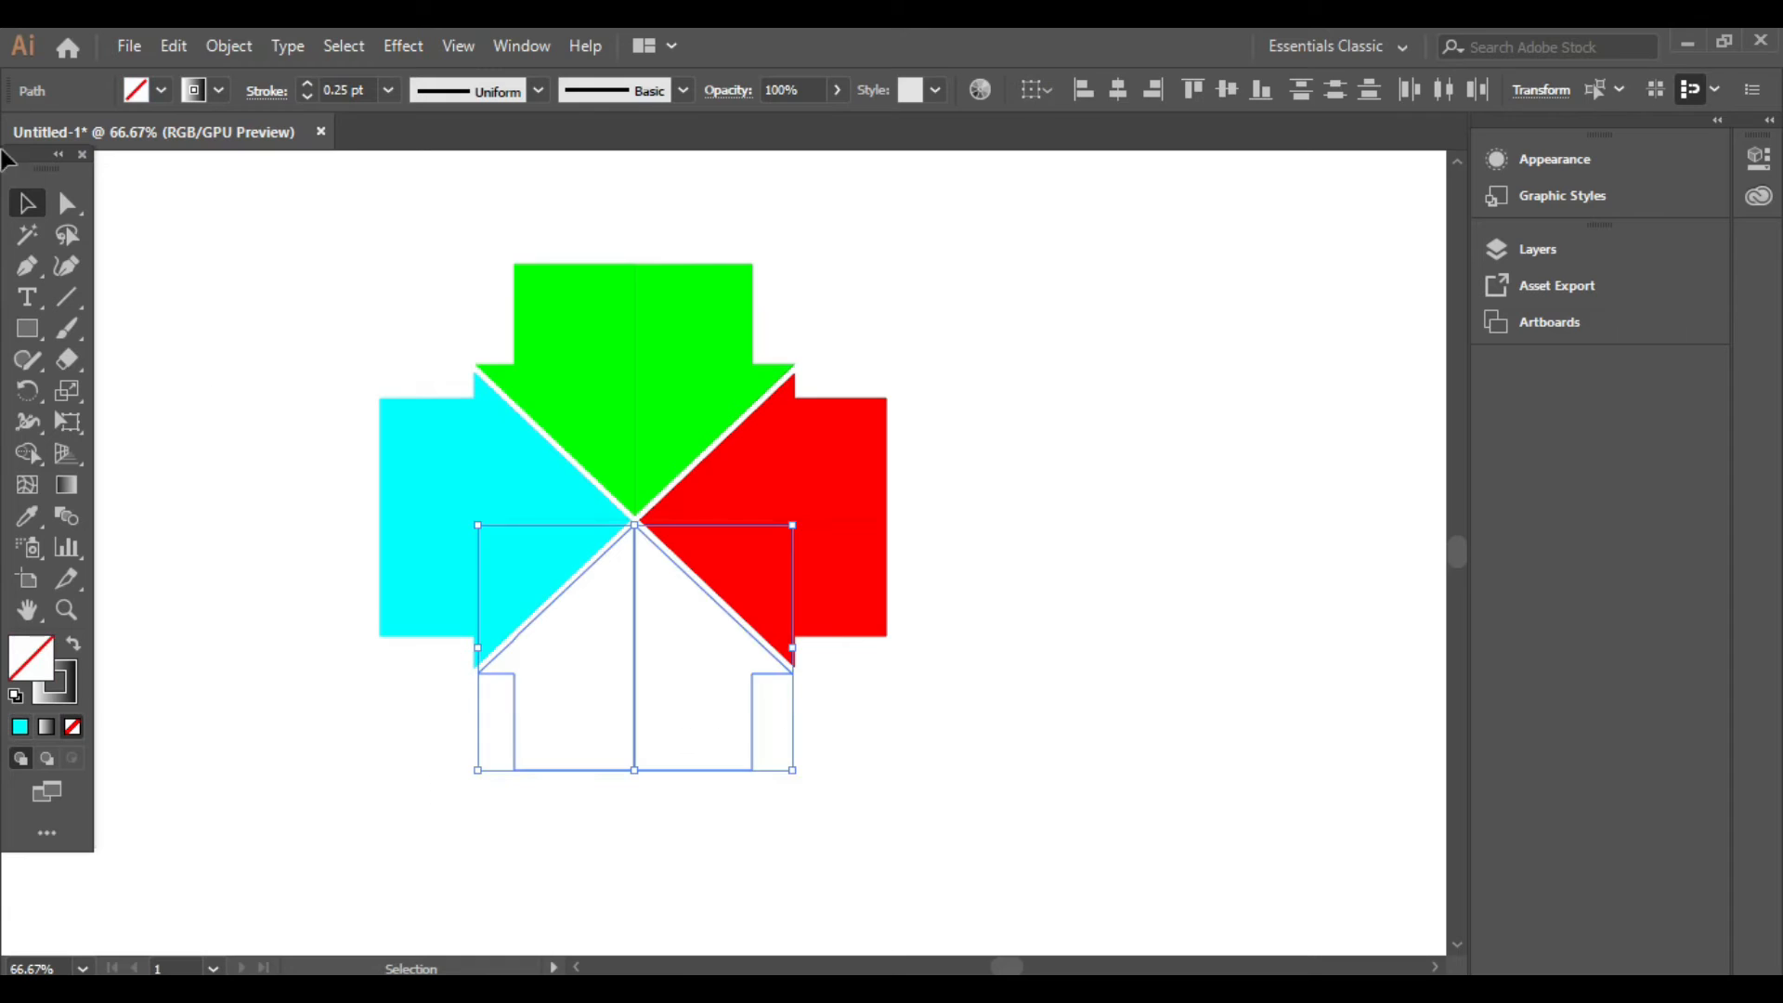
click(161, 90)
click(163, 135)
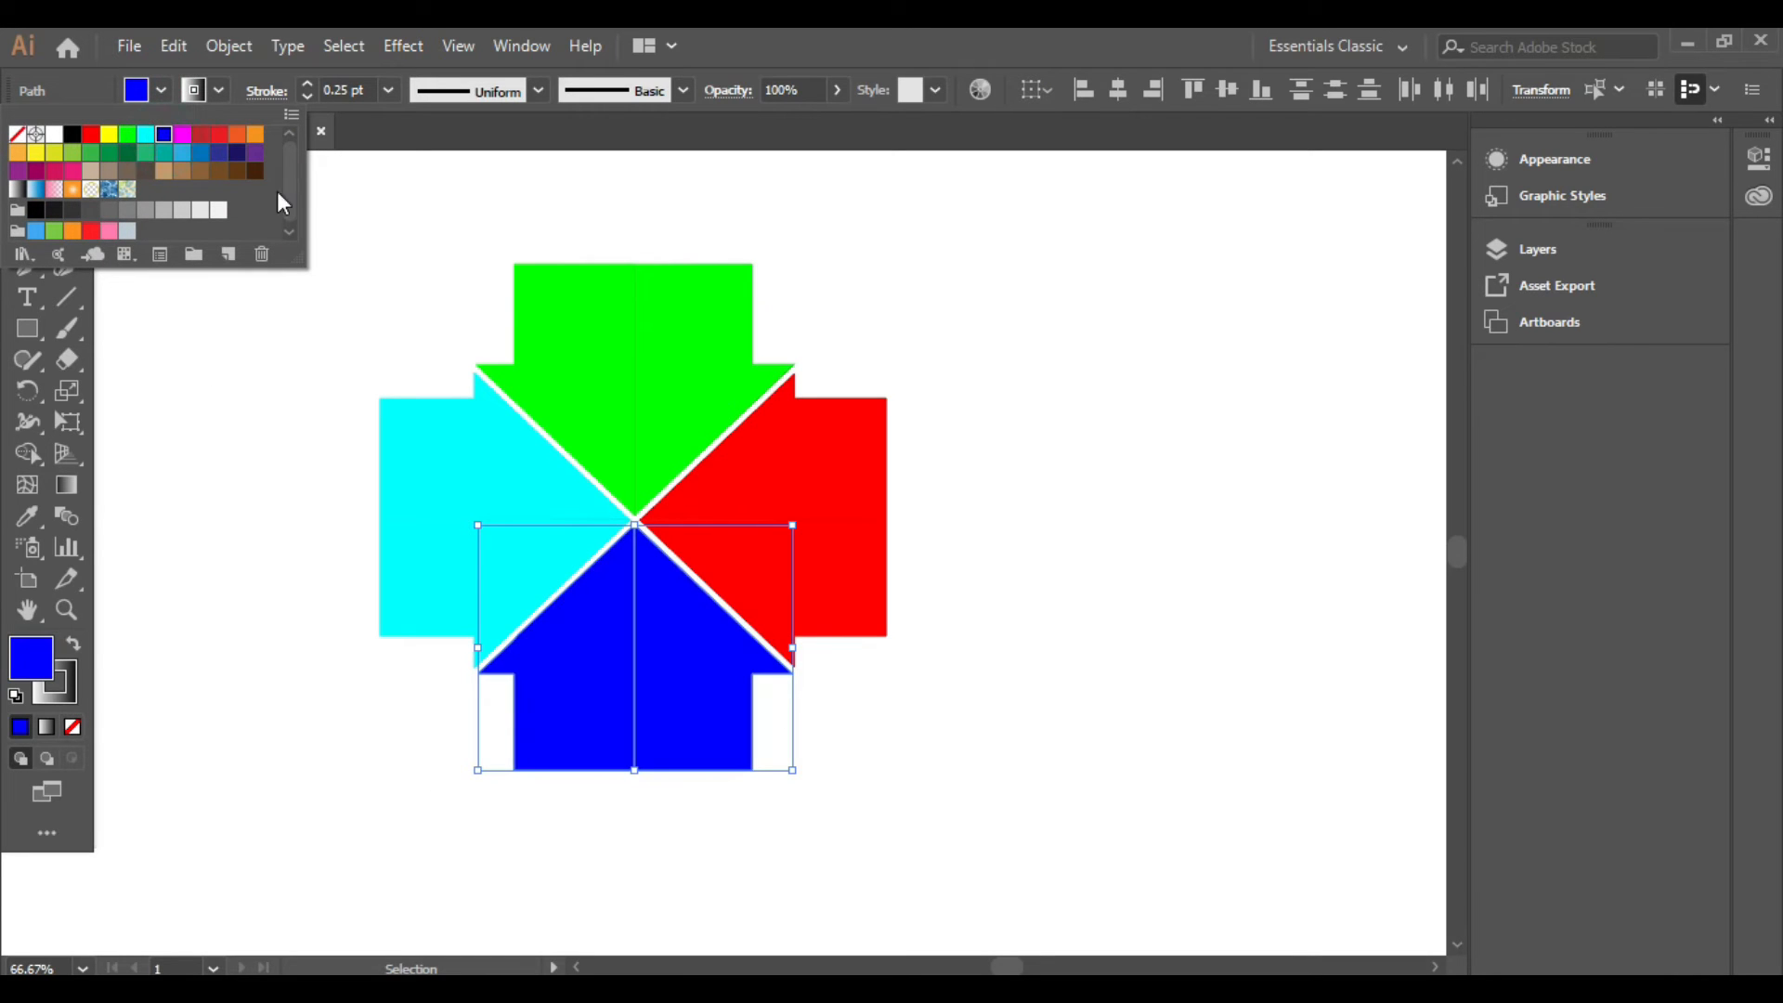
click(233, 162)
click(999, 331)
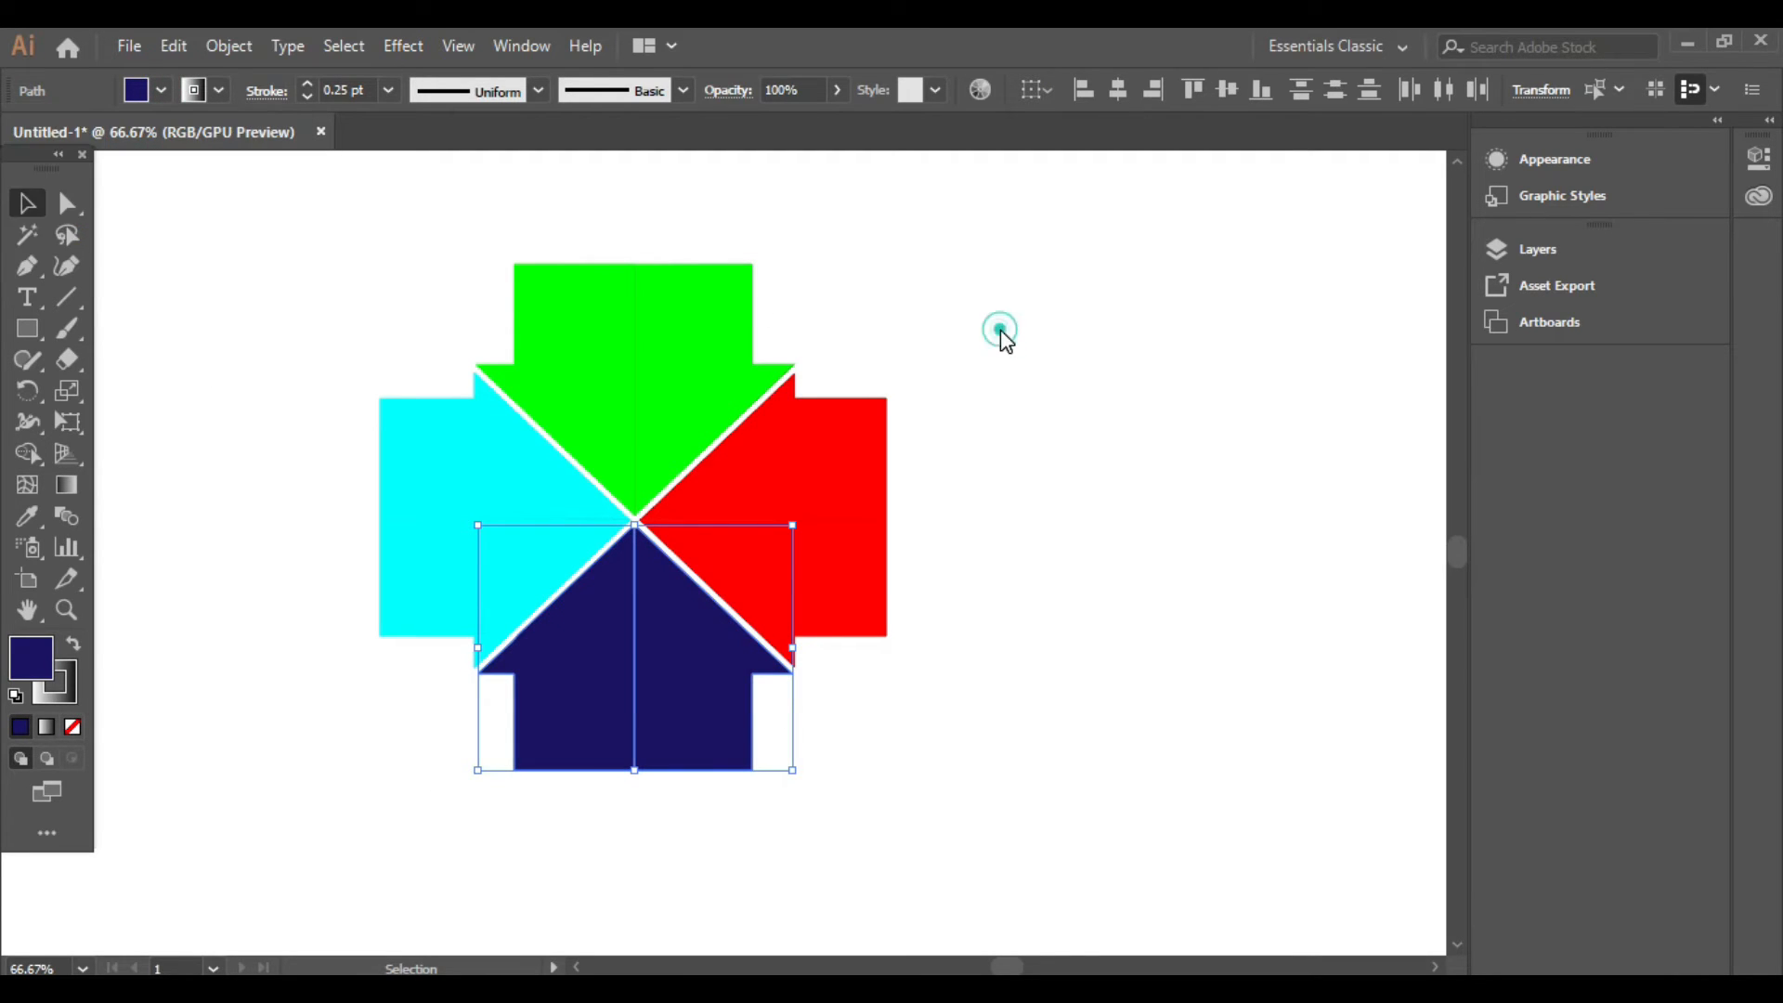
- Show the gradient settings and apply a linear white-to-black gradient fill to both halves of the green top arrow
click(516, 48)
click(650, 680)
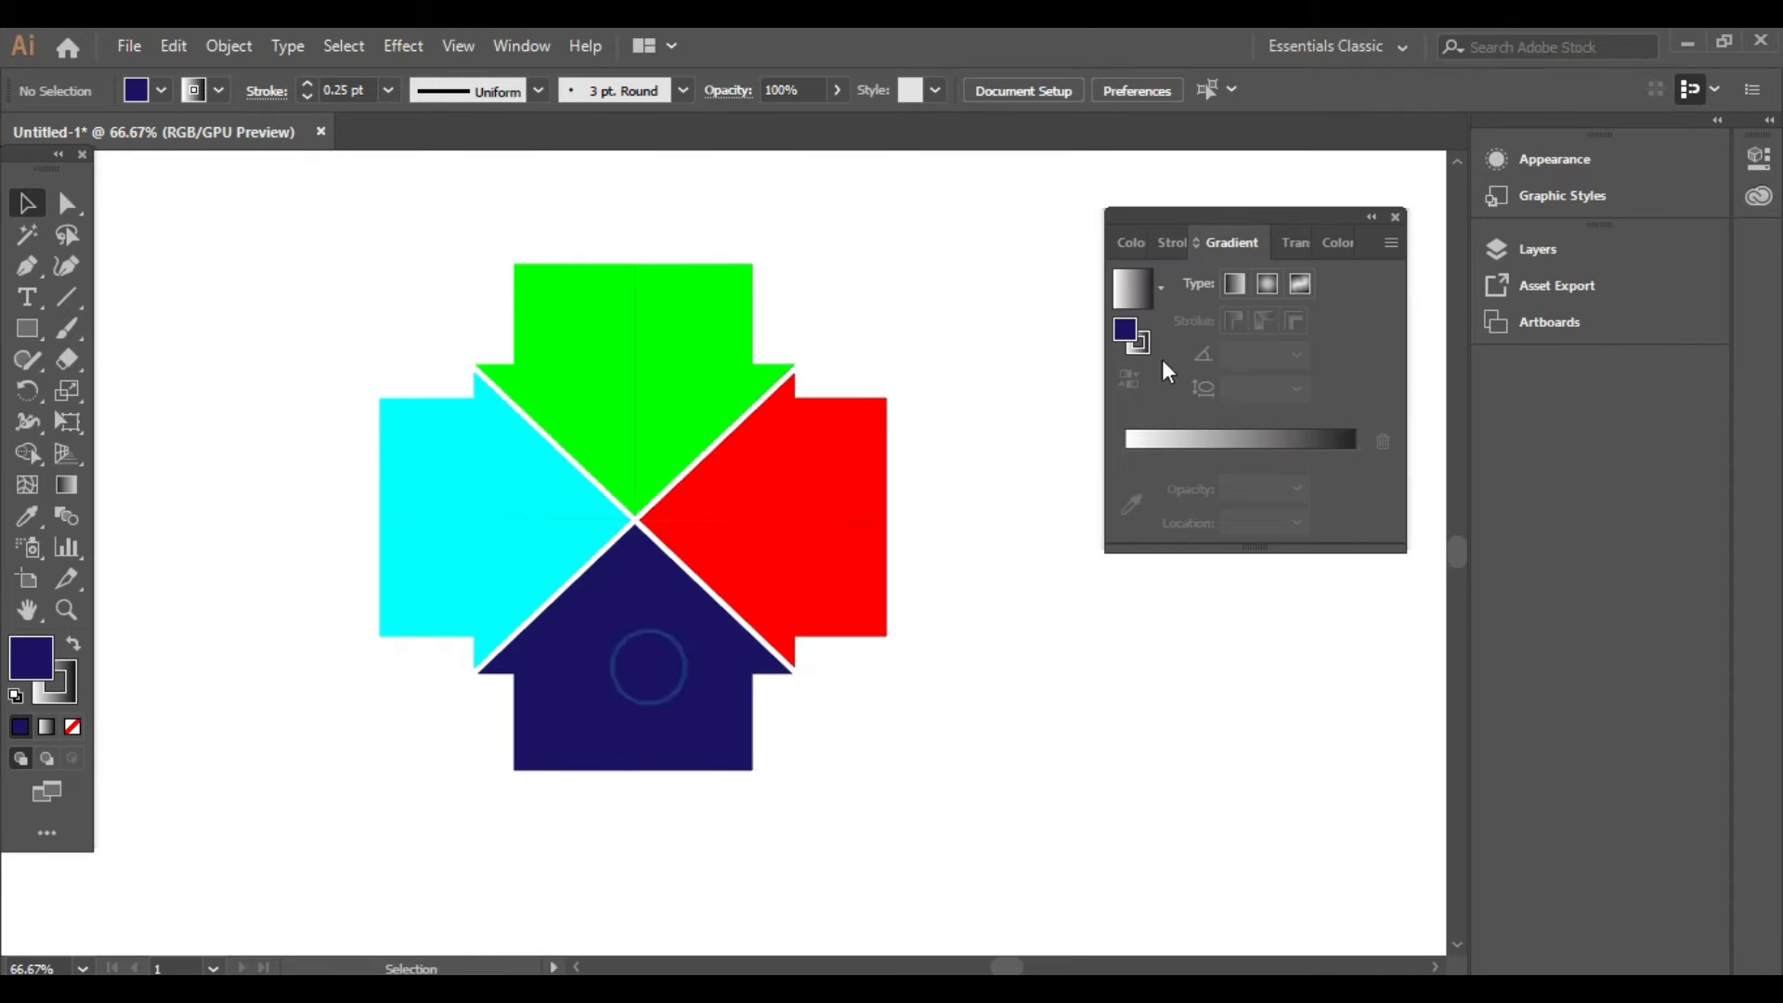
drag(1215, 212, 1167, 178)
click(698, 316)
click(1152, 405)
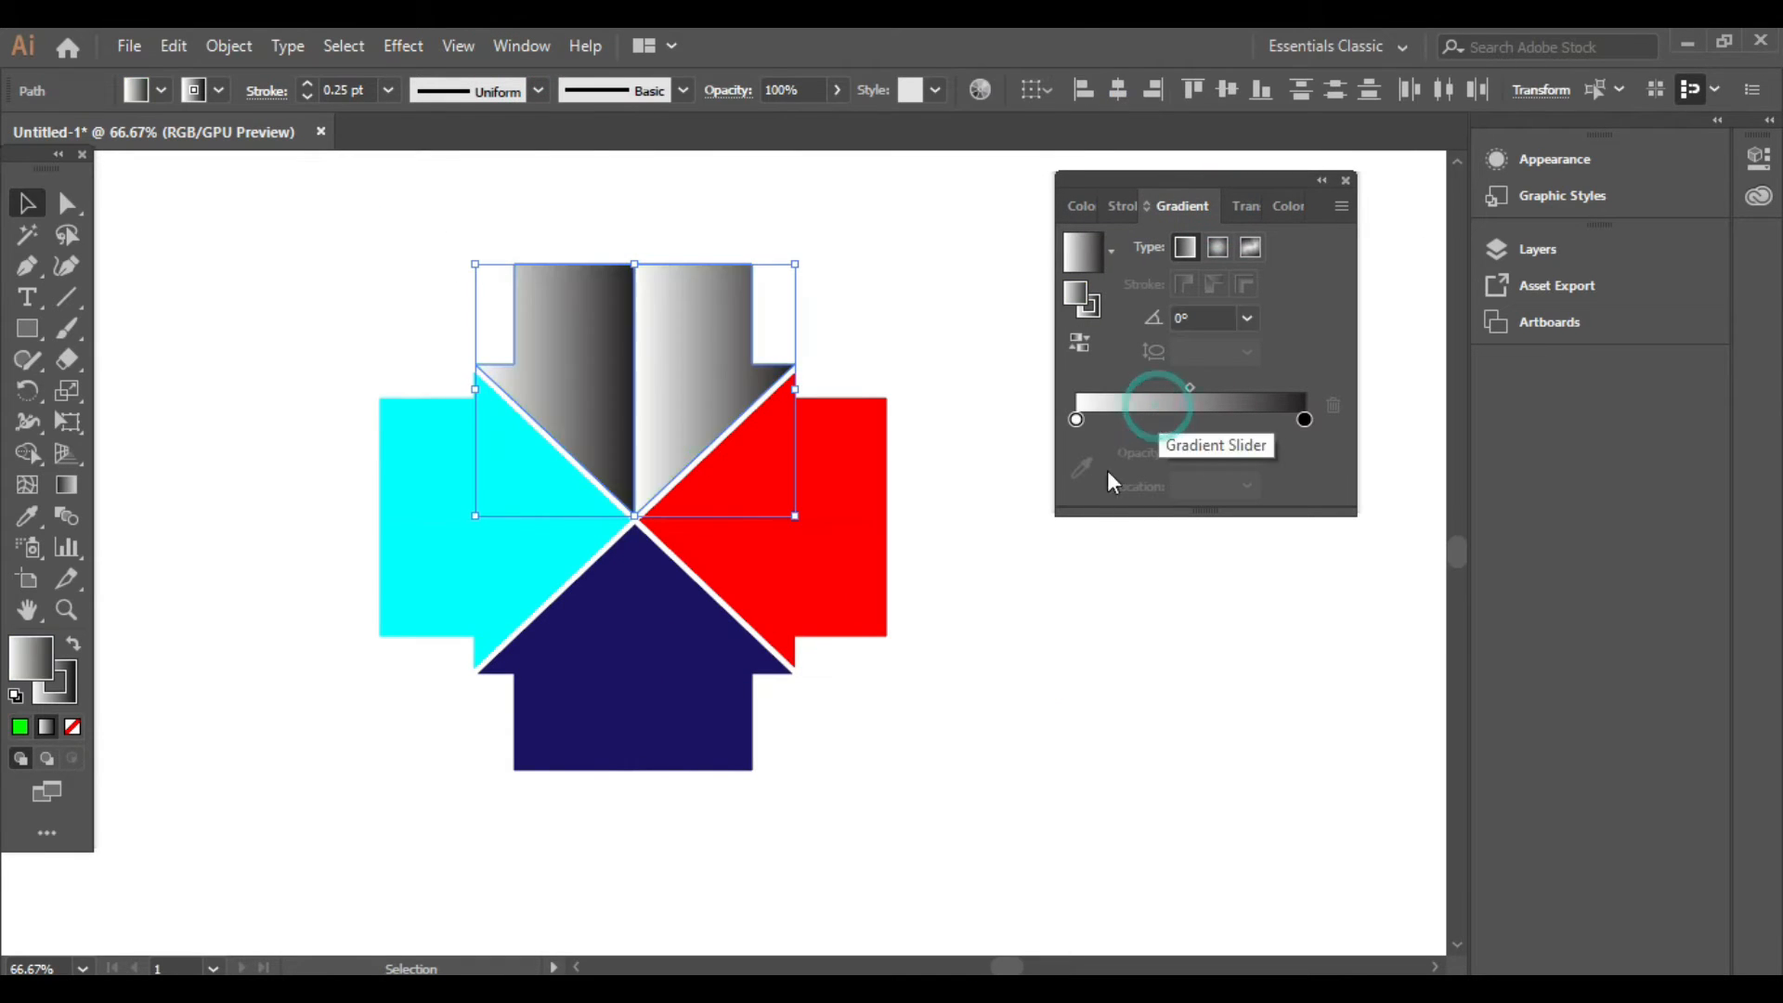
- Set the starting colour of the top arrow's gradient to RGB Green and deselect the arrow
double_click(1076, 419)
click(1078, 500)
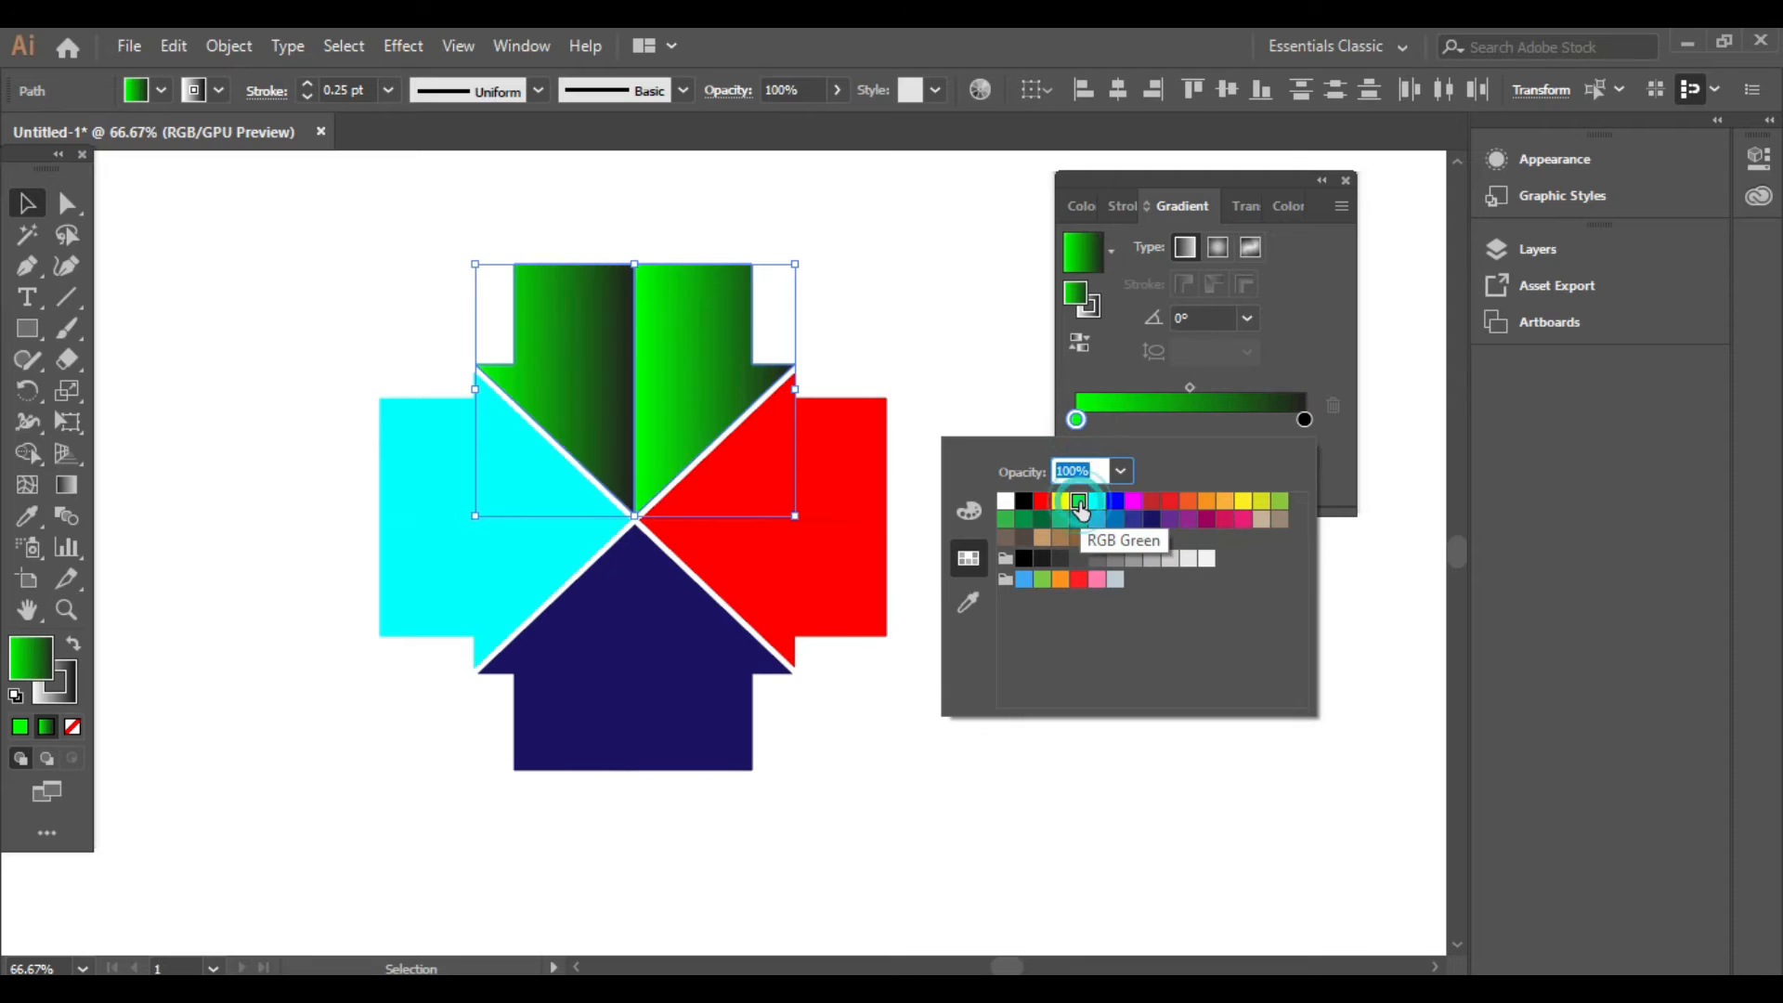
click(1278, 502)
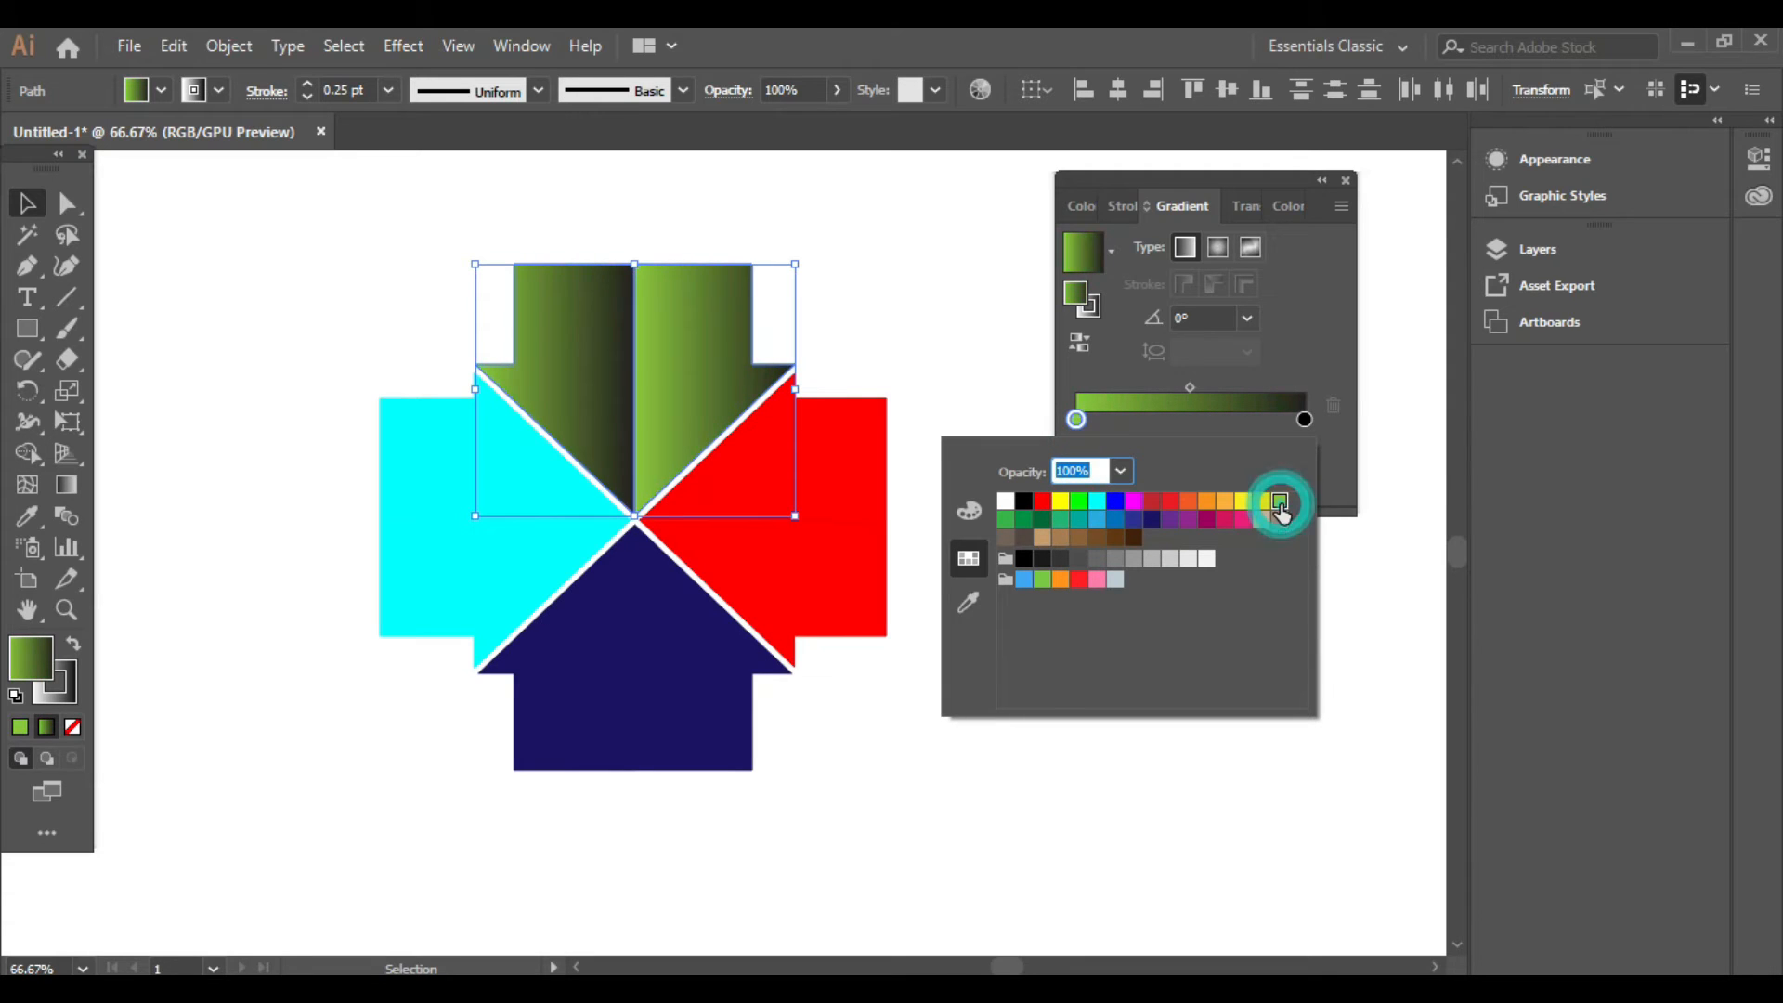
click(1079, 504)
click(871, 285)
click(951, 343)
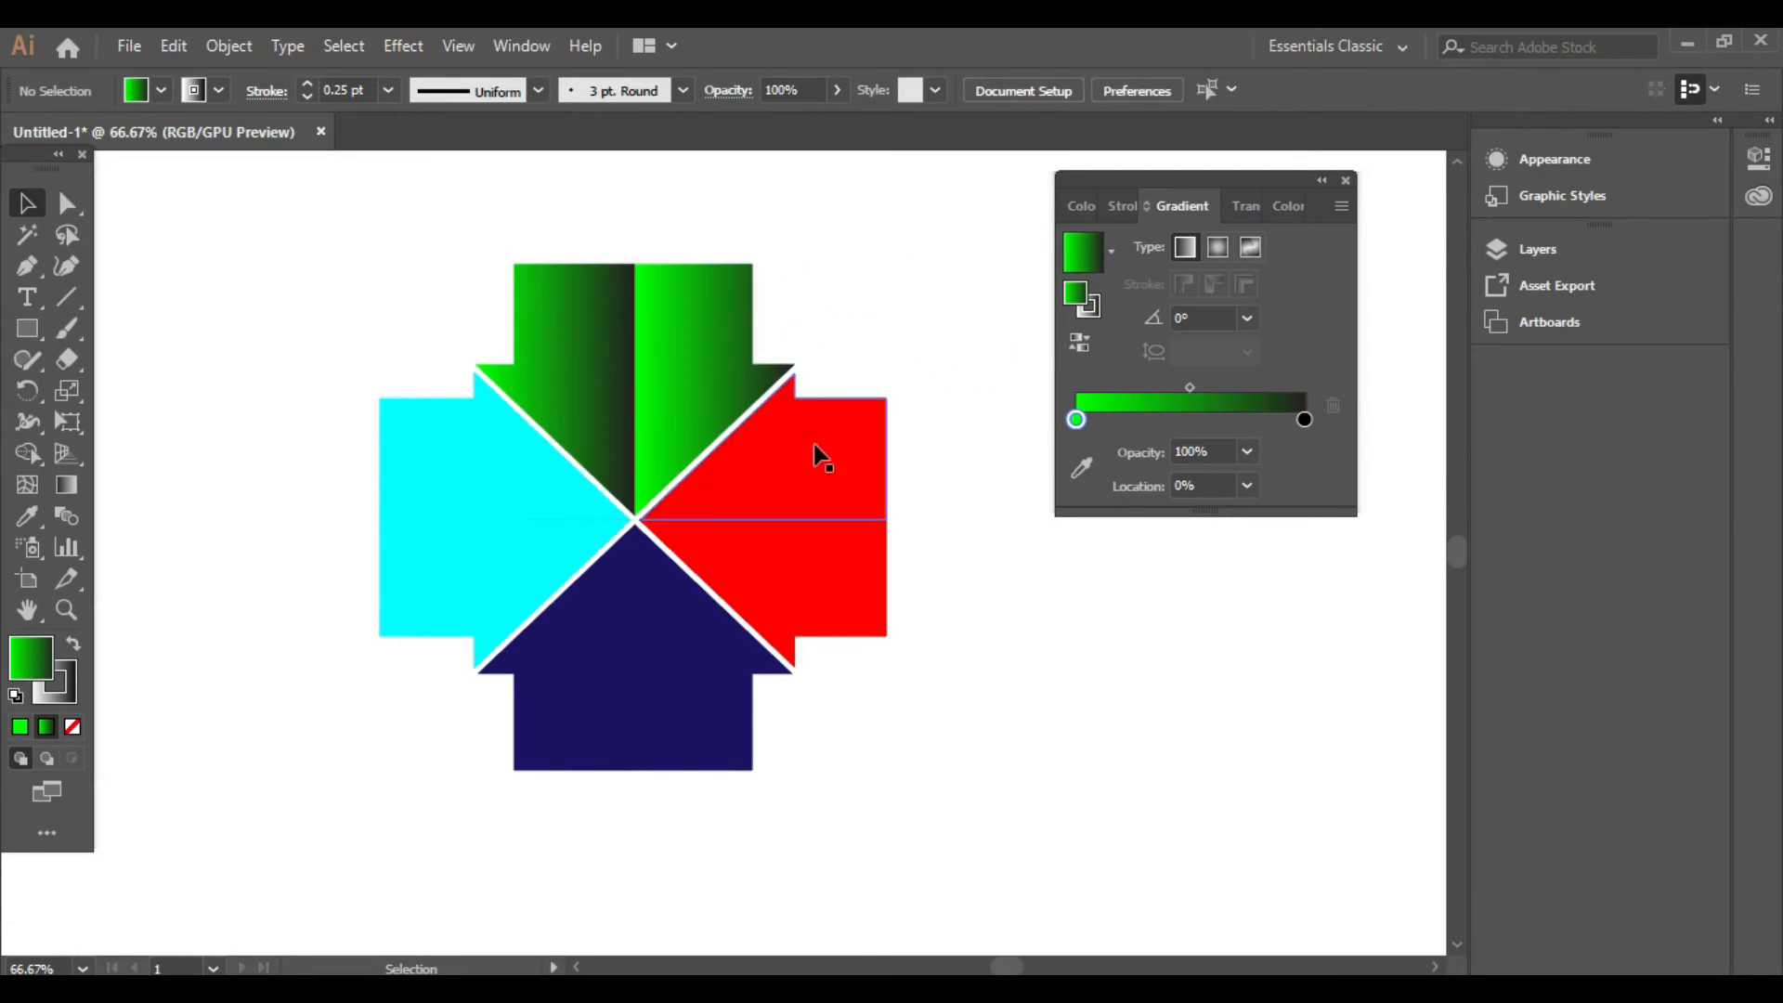
- Reverse the gradient on the right half of the top arrow and shift its midpoint towards the dark end
click(710, 356)
click(1077, 343)
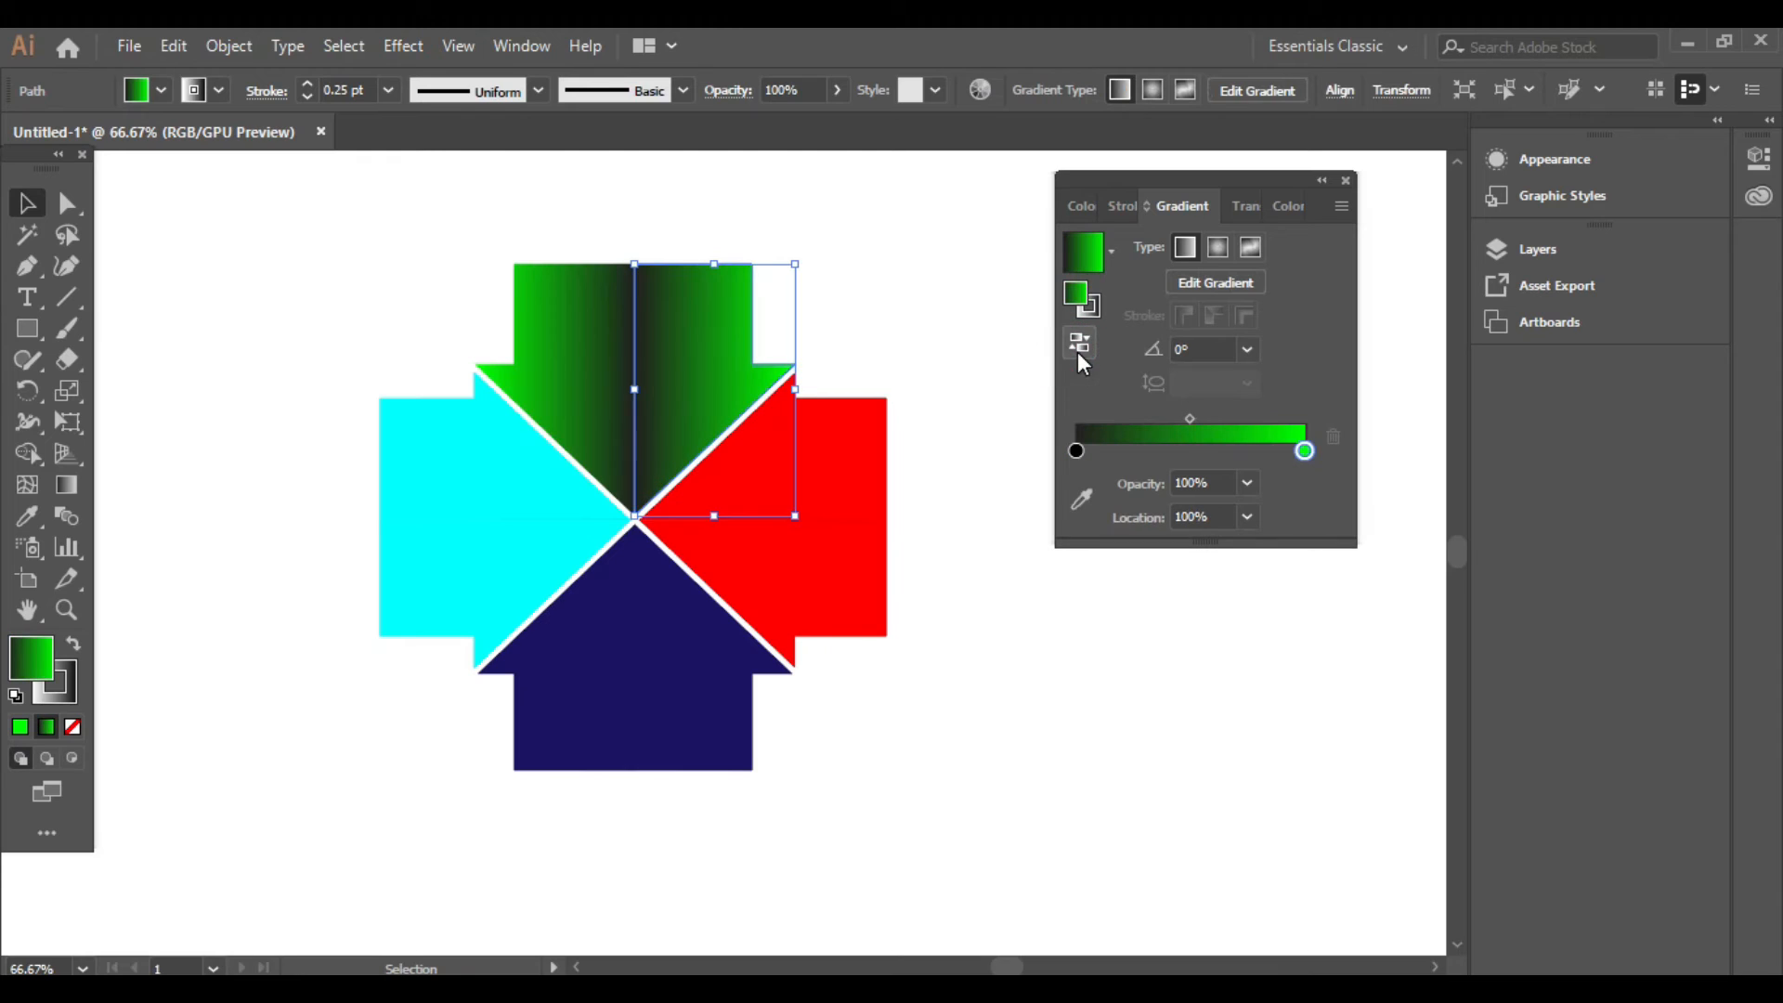
drag(1189, 419, 1125, 422)
- Set the dark colour stop of the top arrow's right half to 93% K
click(1076, 451)
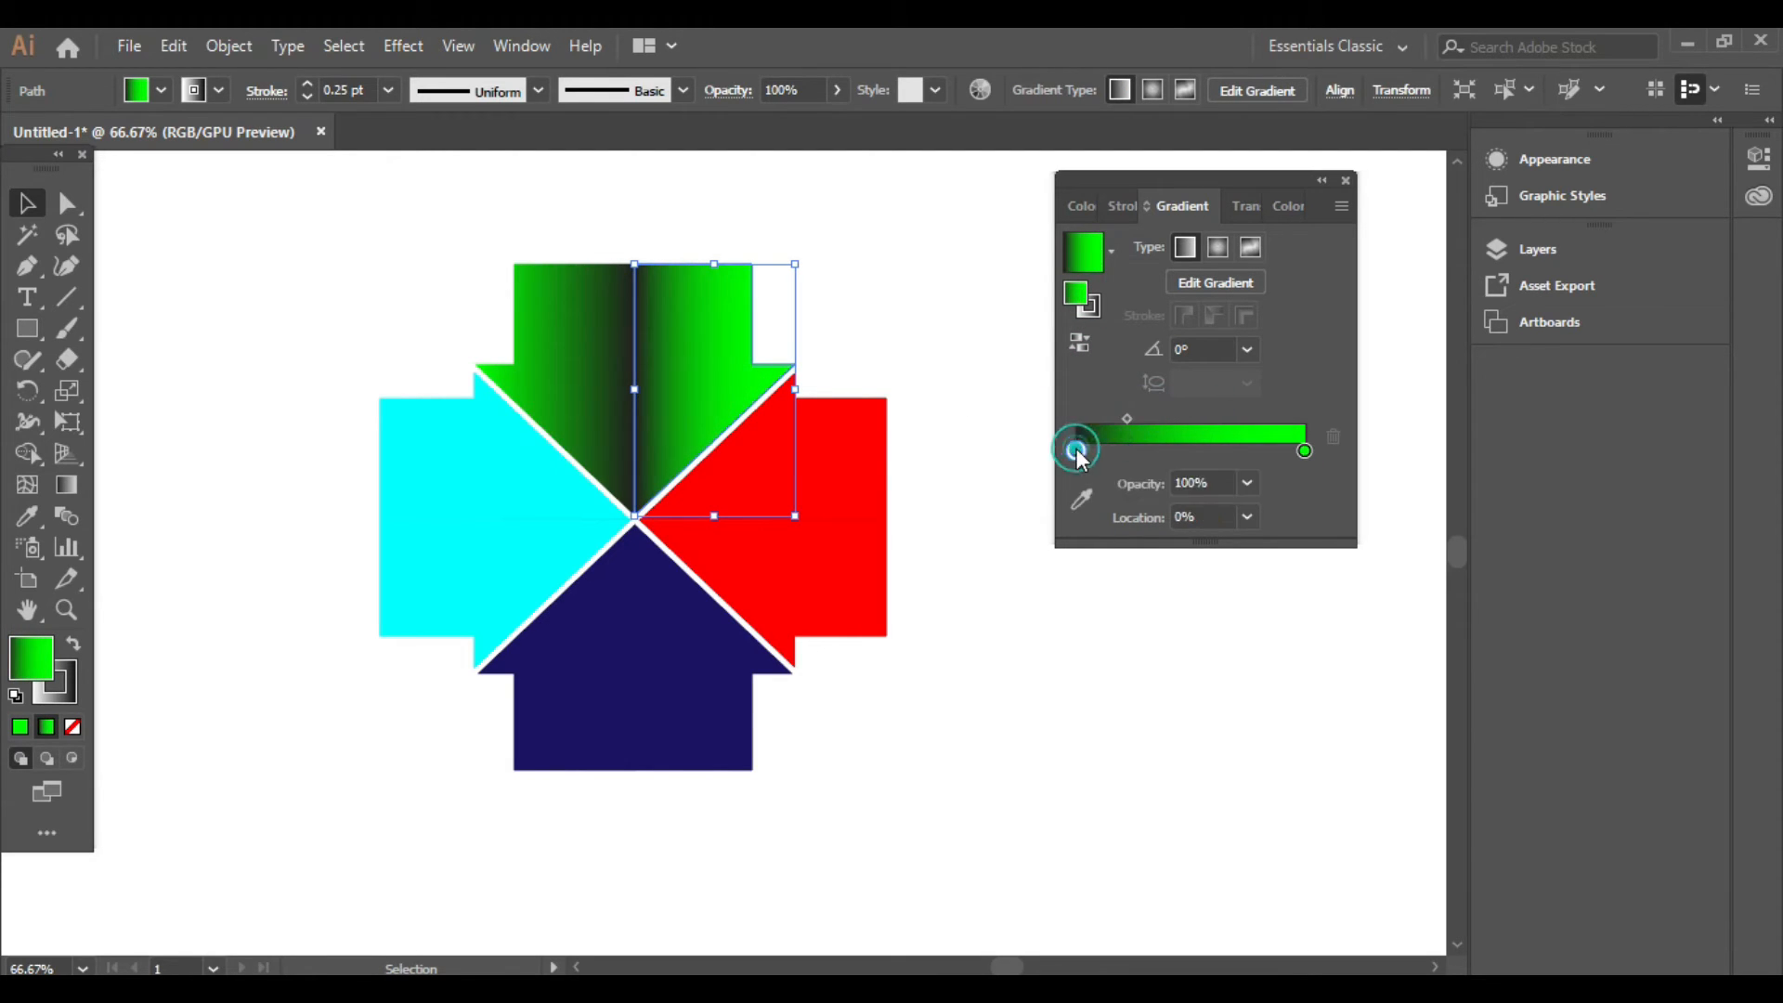
double_click(1076, 451)
click(971, 545)
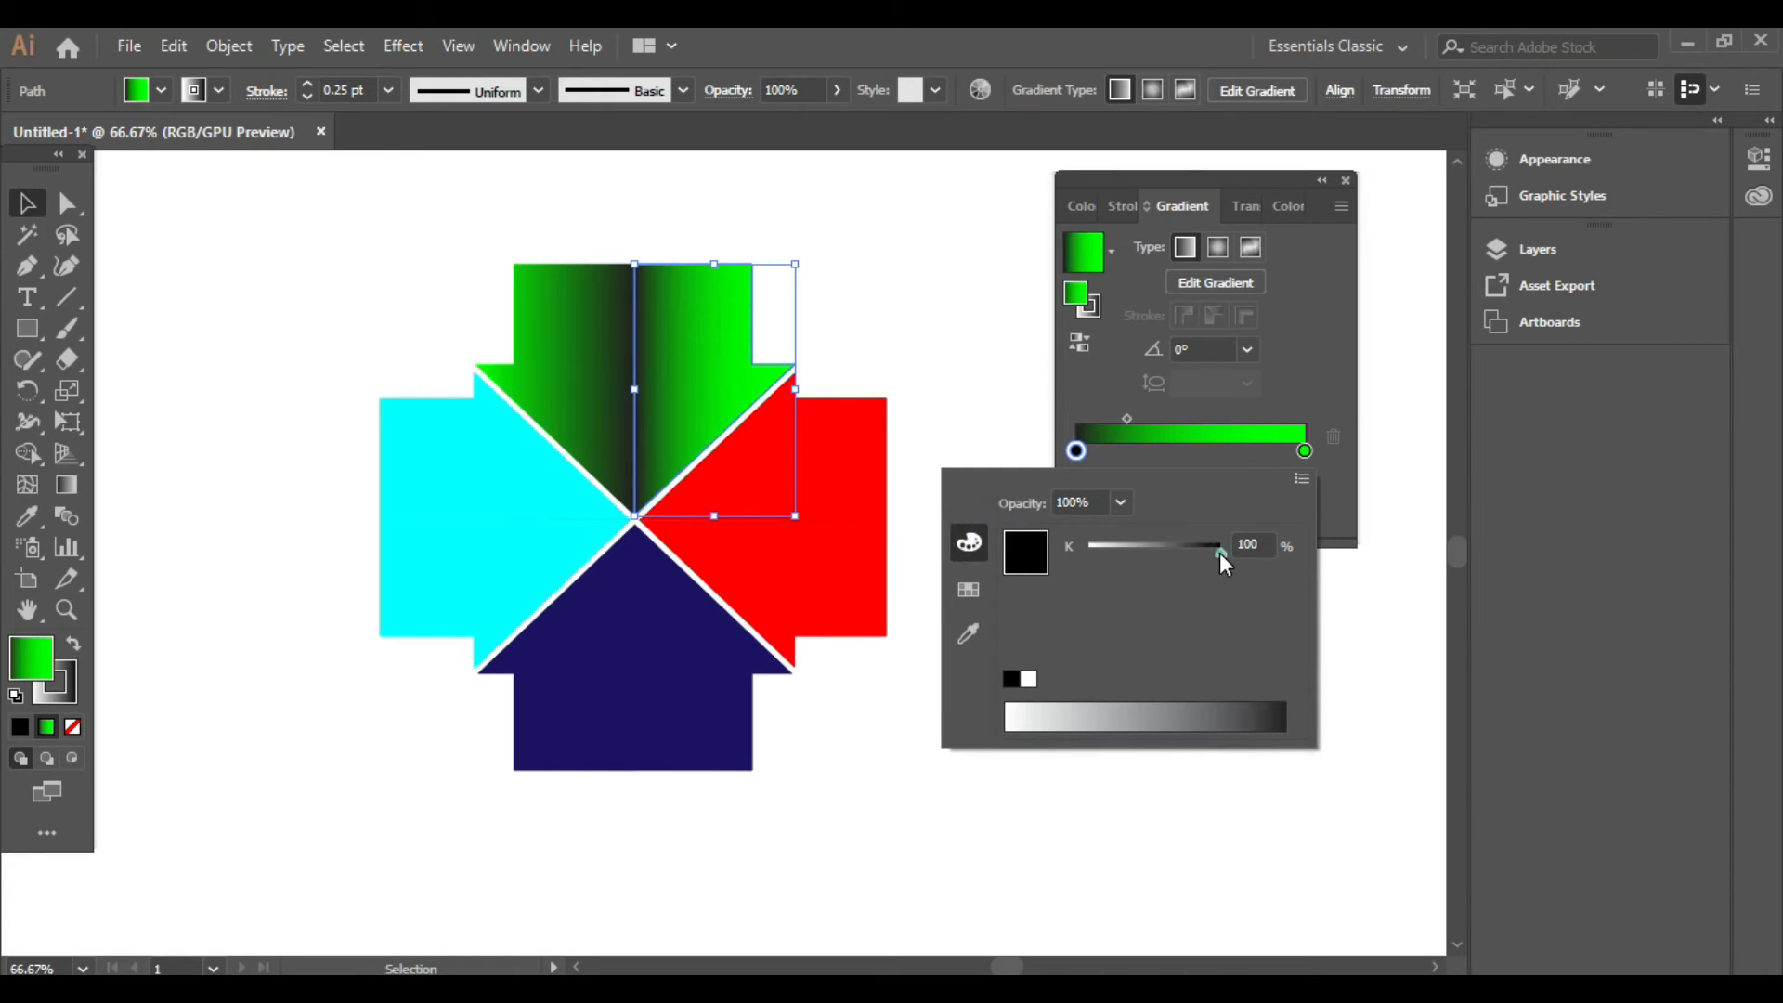
mouse_move(1218, 553)
mouse_down()
mouse_move(1177, 555)
mouse_move(1214, 557)
mouse_up()
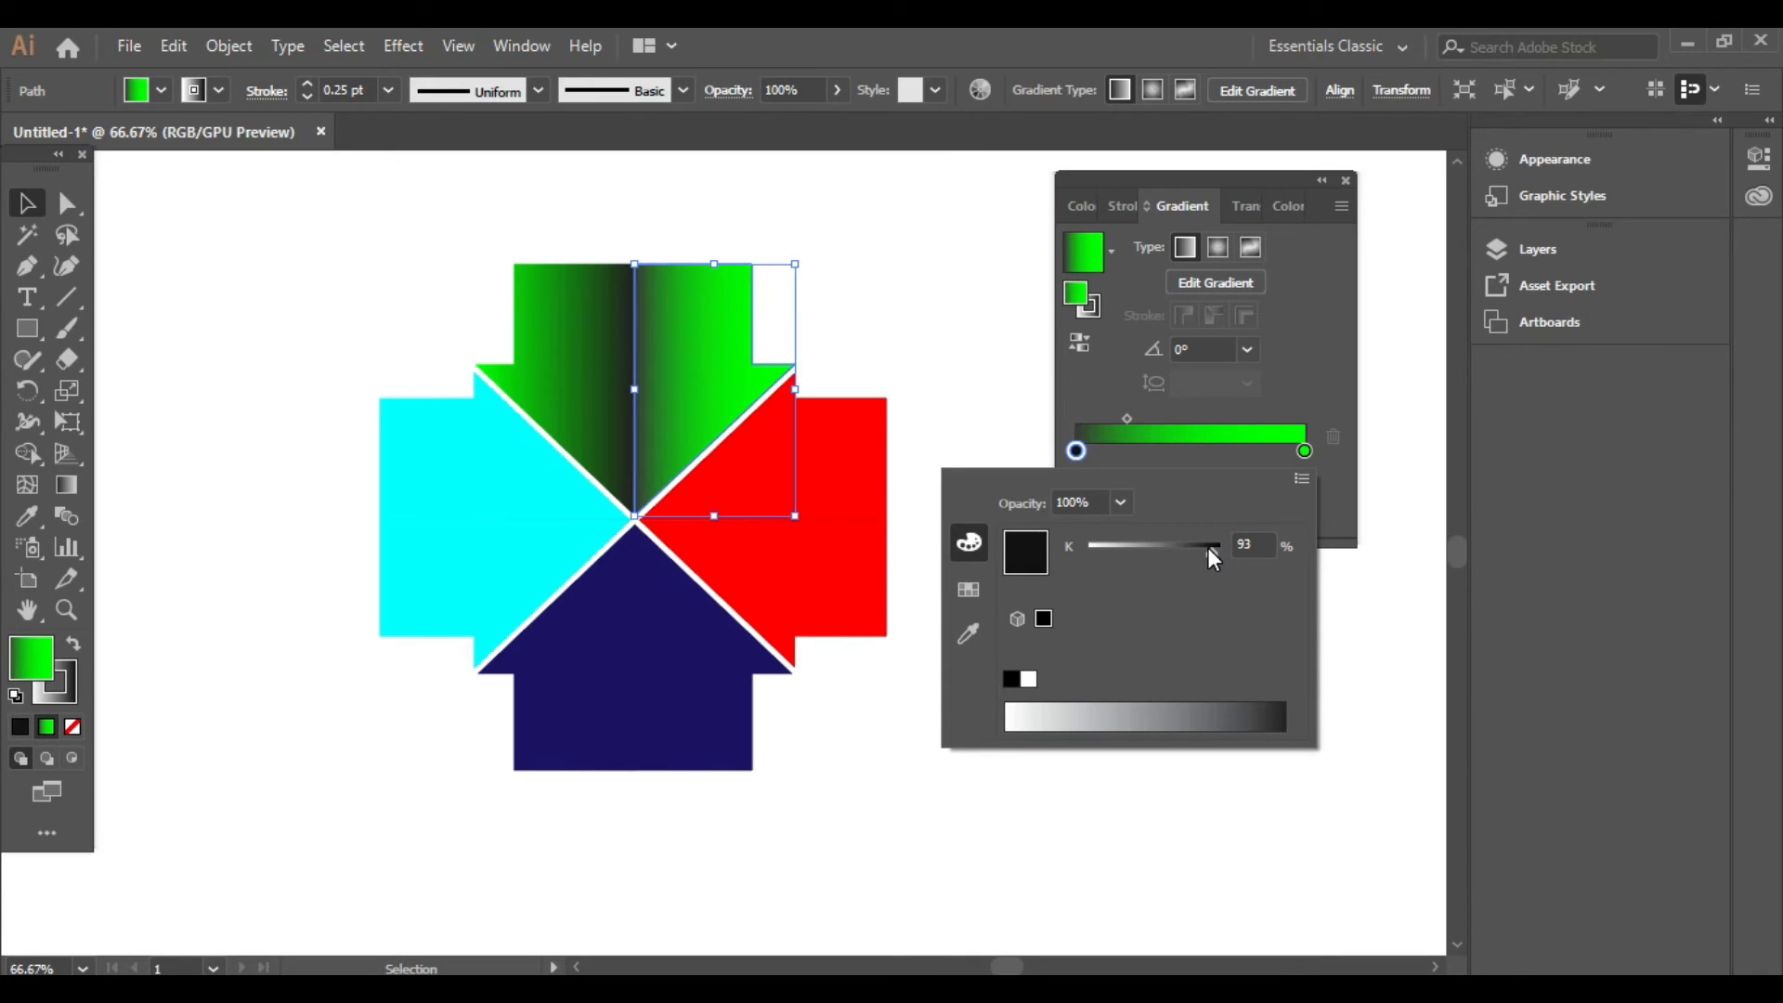
click(1333, 617)
- Copy the right half's gradient onto the left half of the top arrow, reverse it and deselect
click(557, 370)
key(i)
click(704, 356)
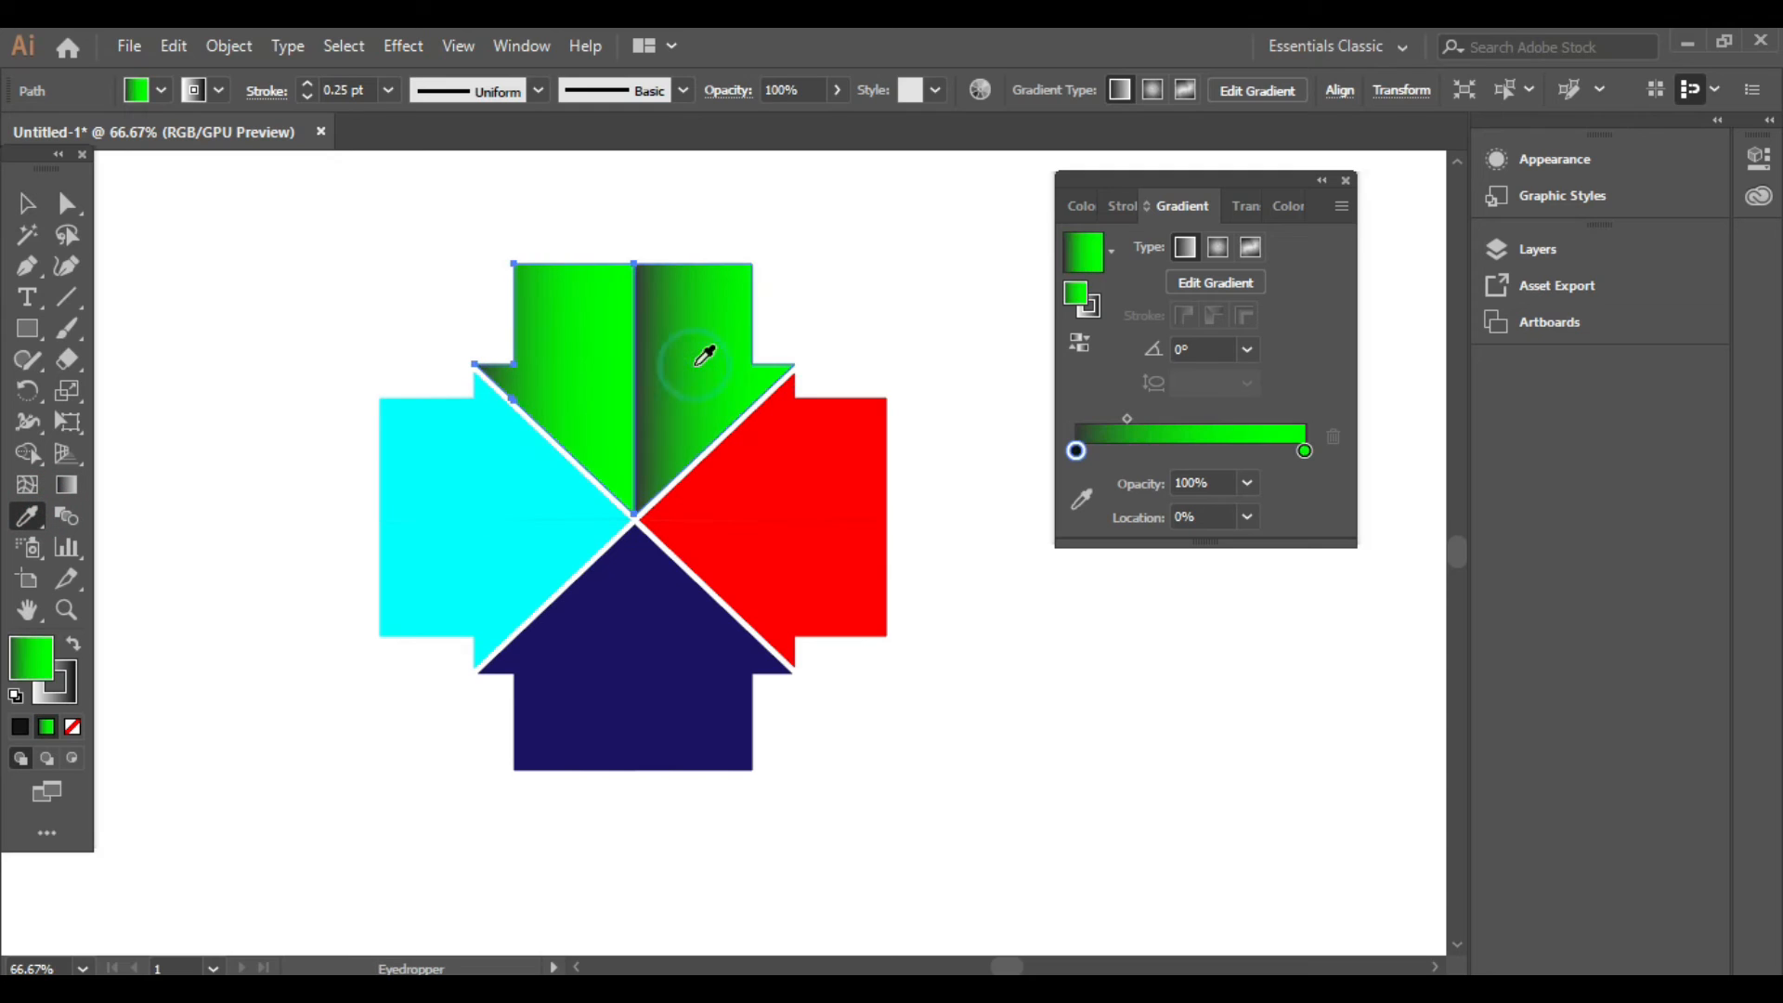
click(1080, 351)
click(26, 203)
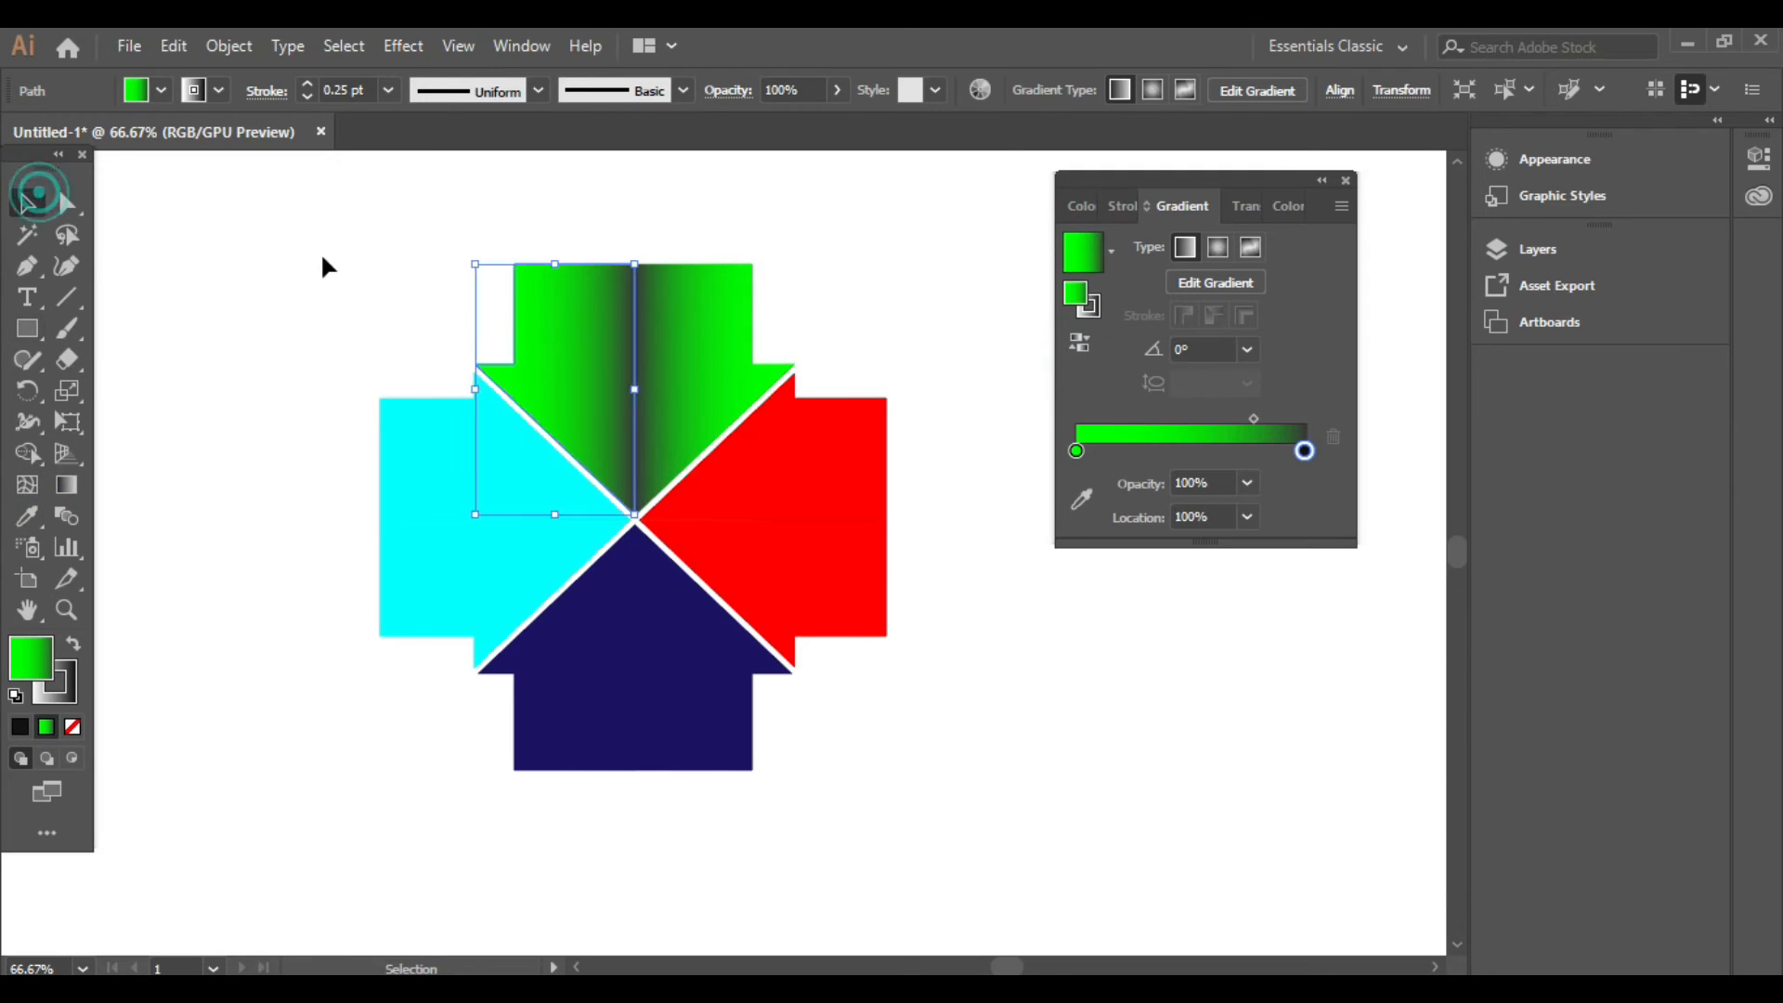
click(320, 253)
- Apply the gradient to the upper half of the right arrow, sampling red from the lower half as its starting colour
click(851, 487)
click(1079, 408)
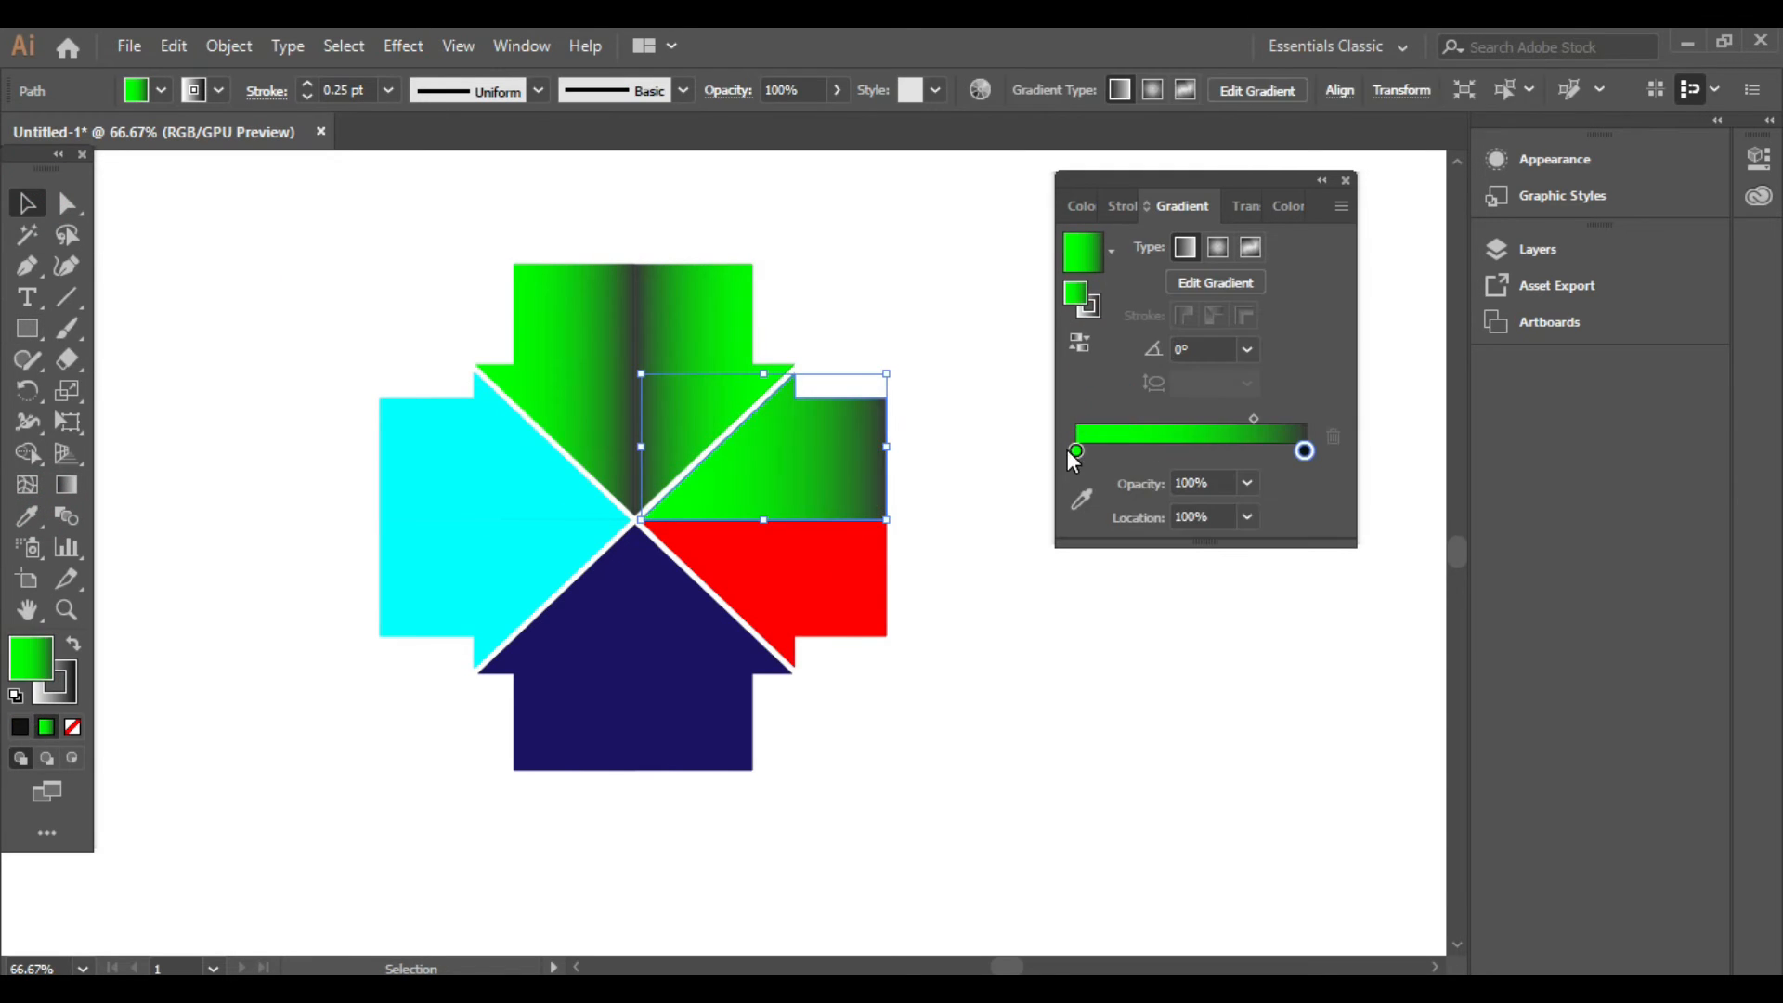
click(1078, 502)
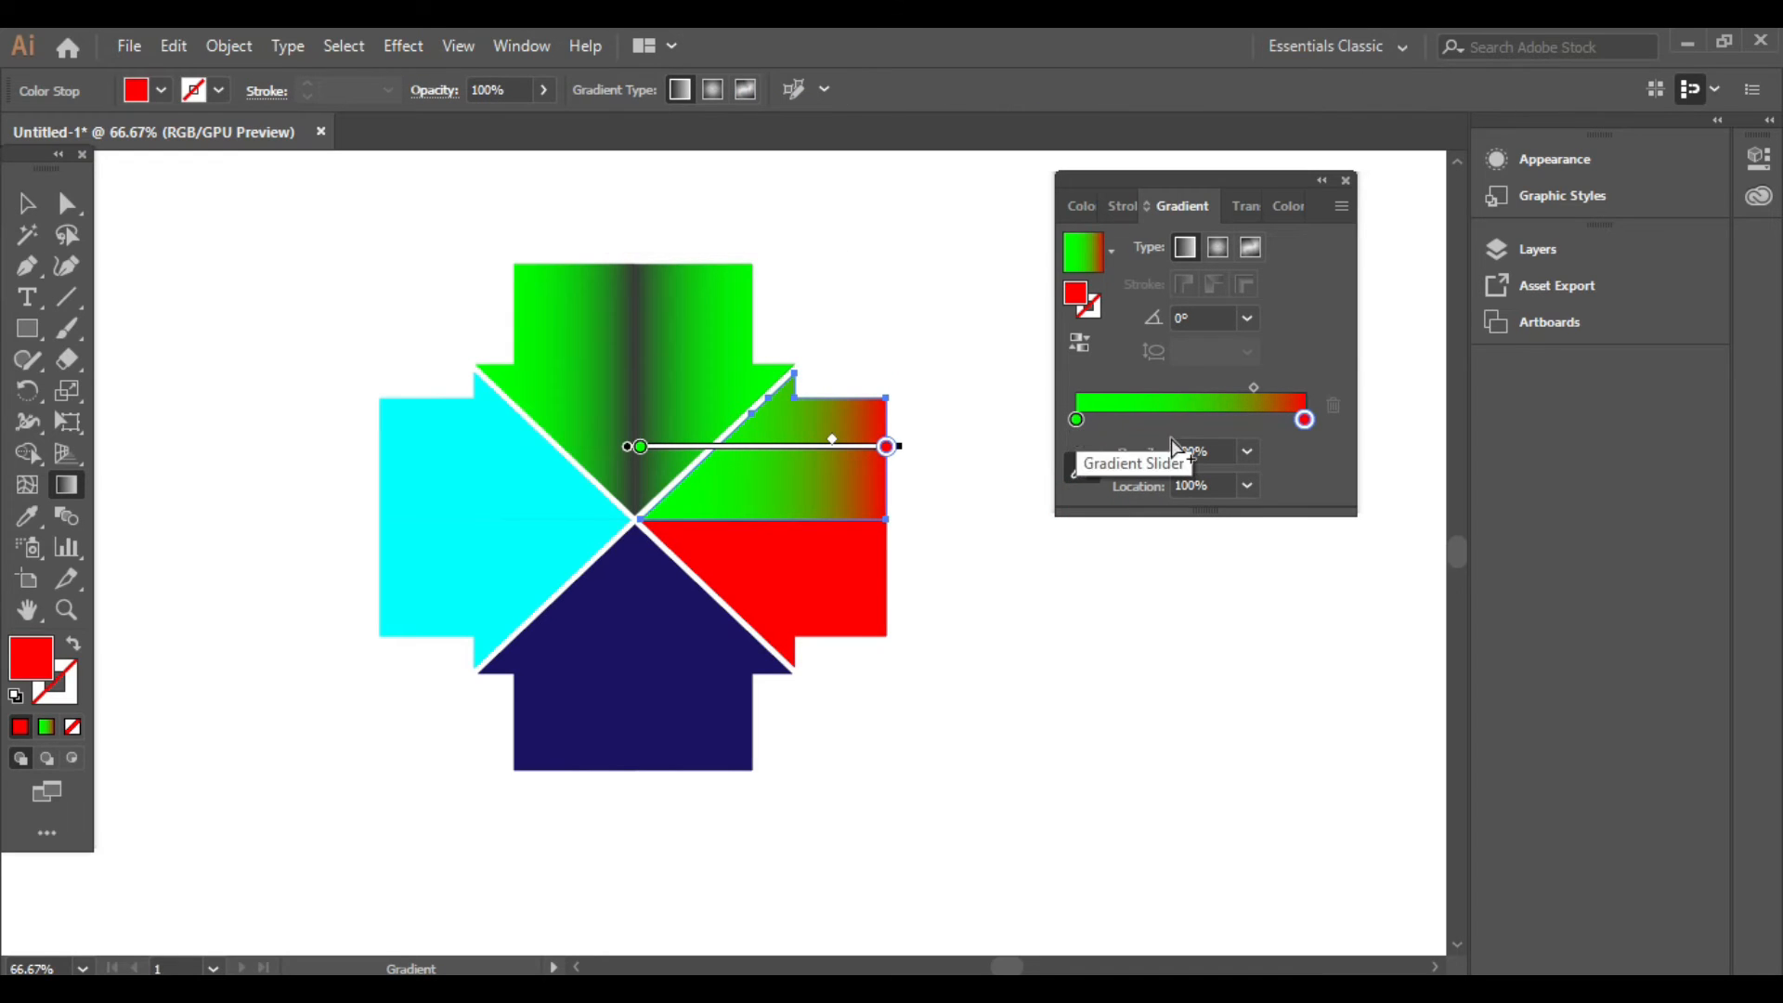
click(1076, 420)
click(823, 548)
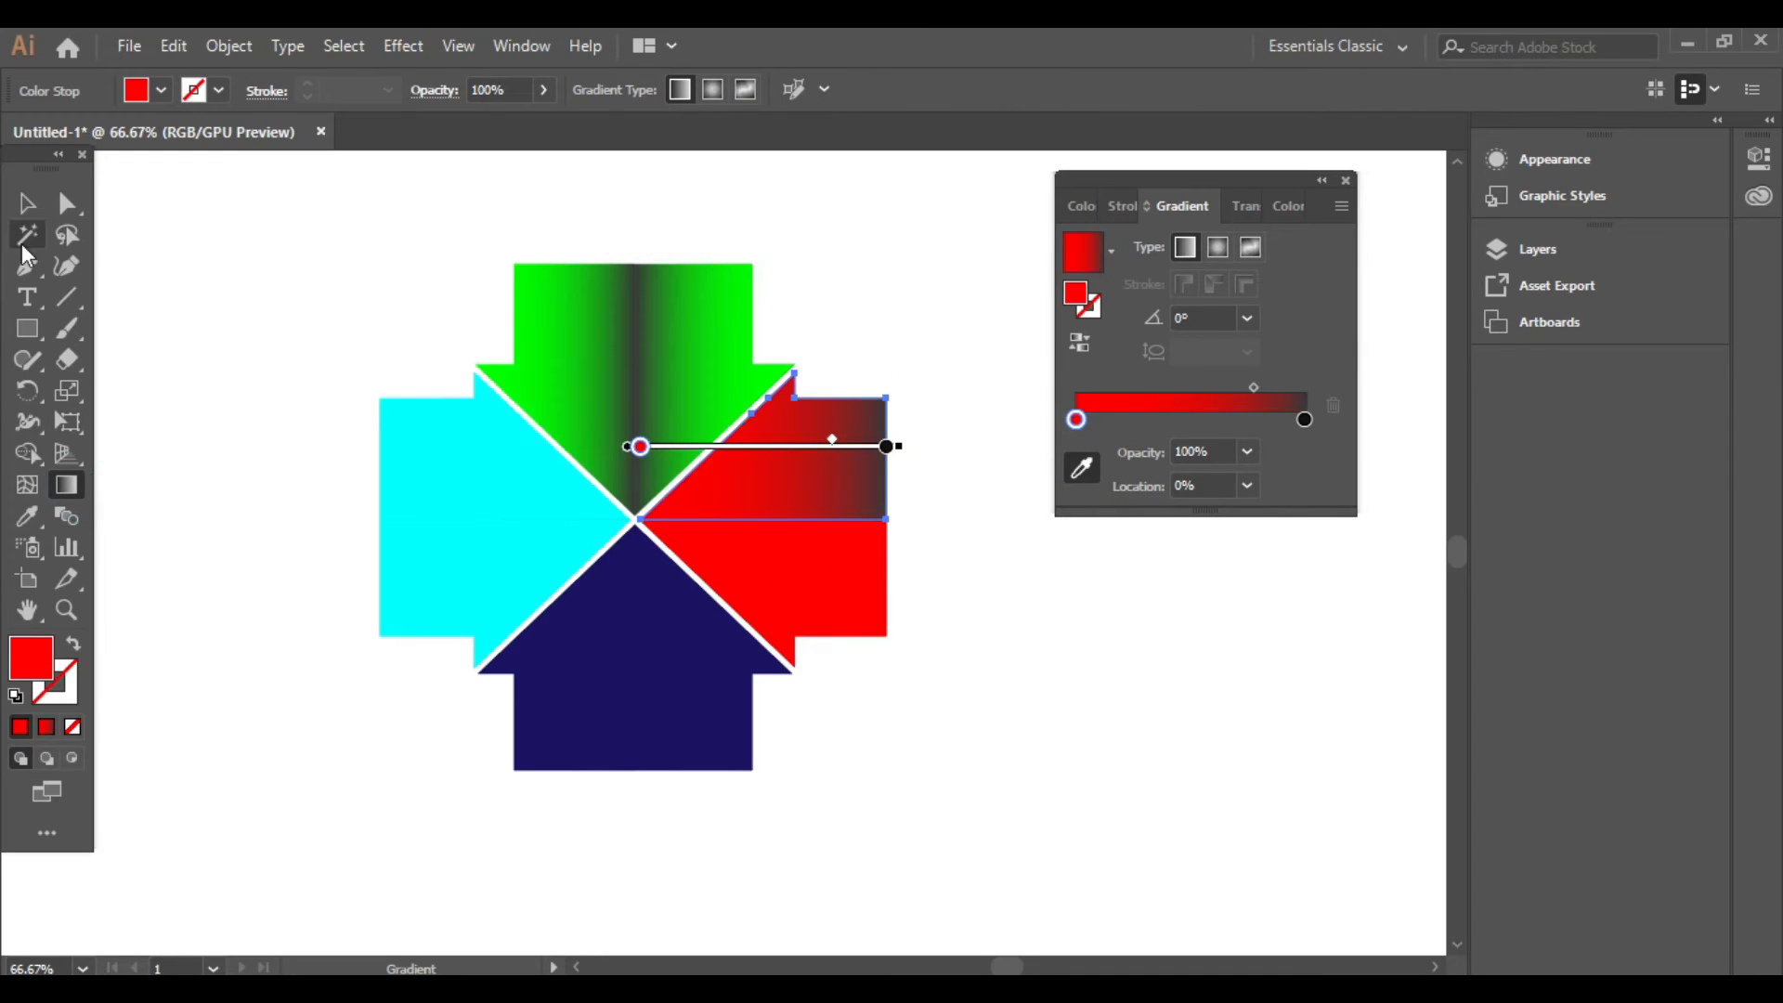
- Redraw the upper half's red gradient vertically, running from red above the right arrow to dark at its centre line
click(43, 211)
click(66, 485)
drag(768, 263, 771, 576)
- Fill the lower half of the right arrow with the red gradient, drawn upwards from red to dark at the centre line
ctrl+click(873, 641)
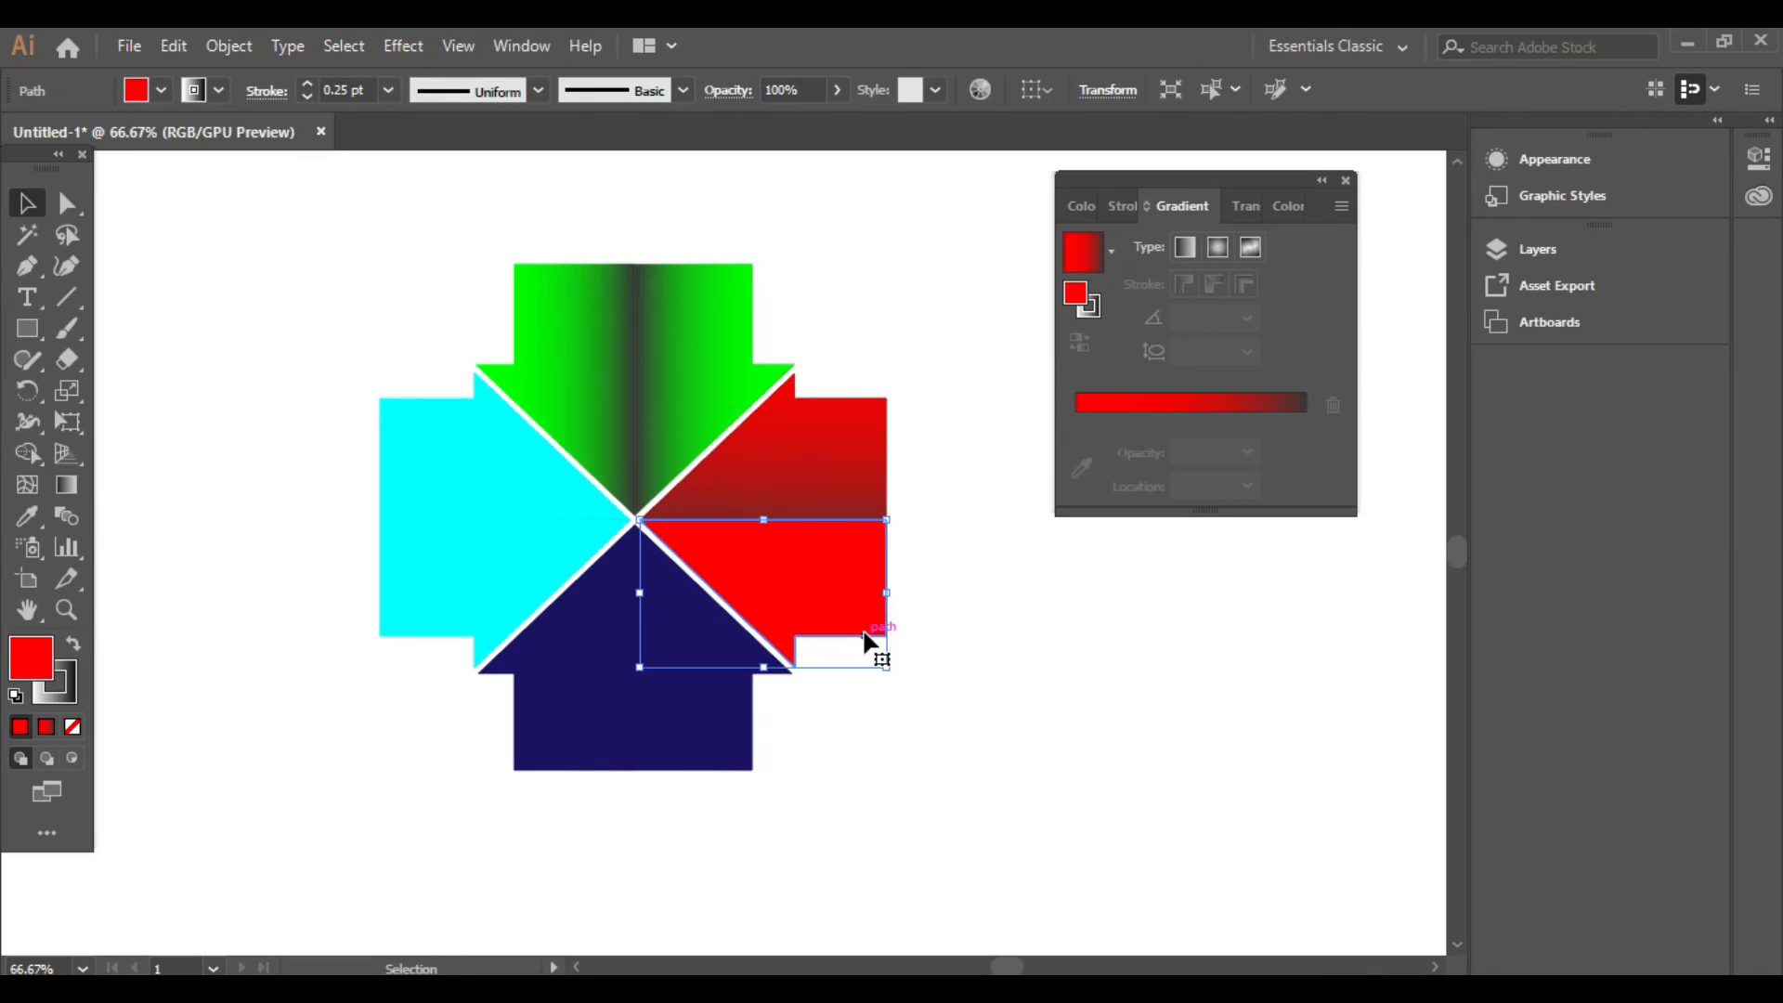
click(822, 626)
drag(772, 817, 761, 481)
key(v)
- Apply the gradient to the right half of the bottom arrow and set its starting colour to blue
click(685, 684)
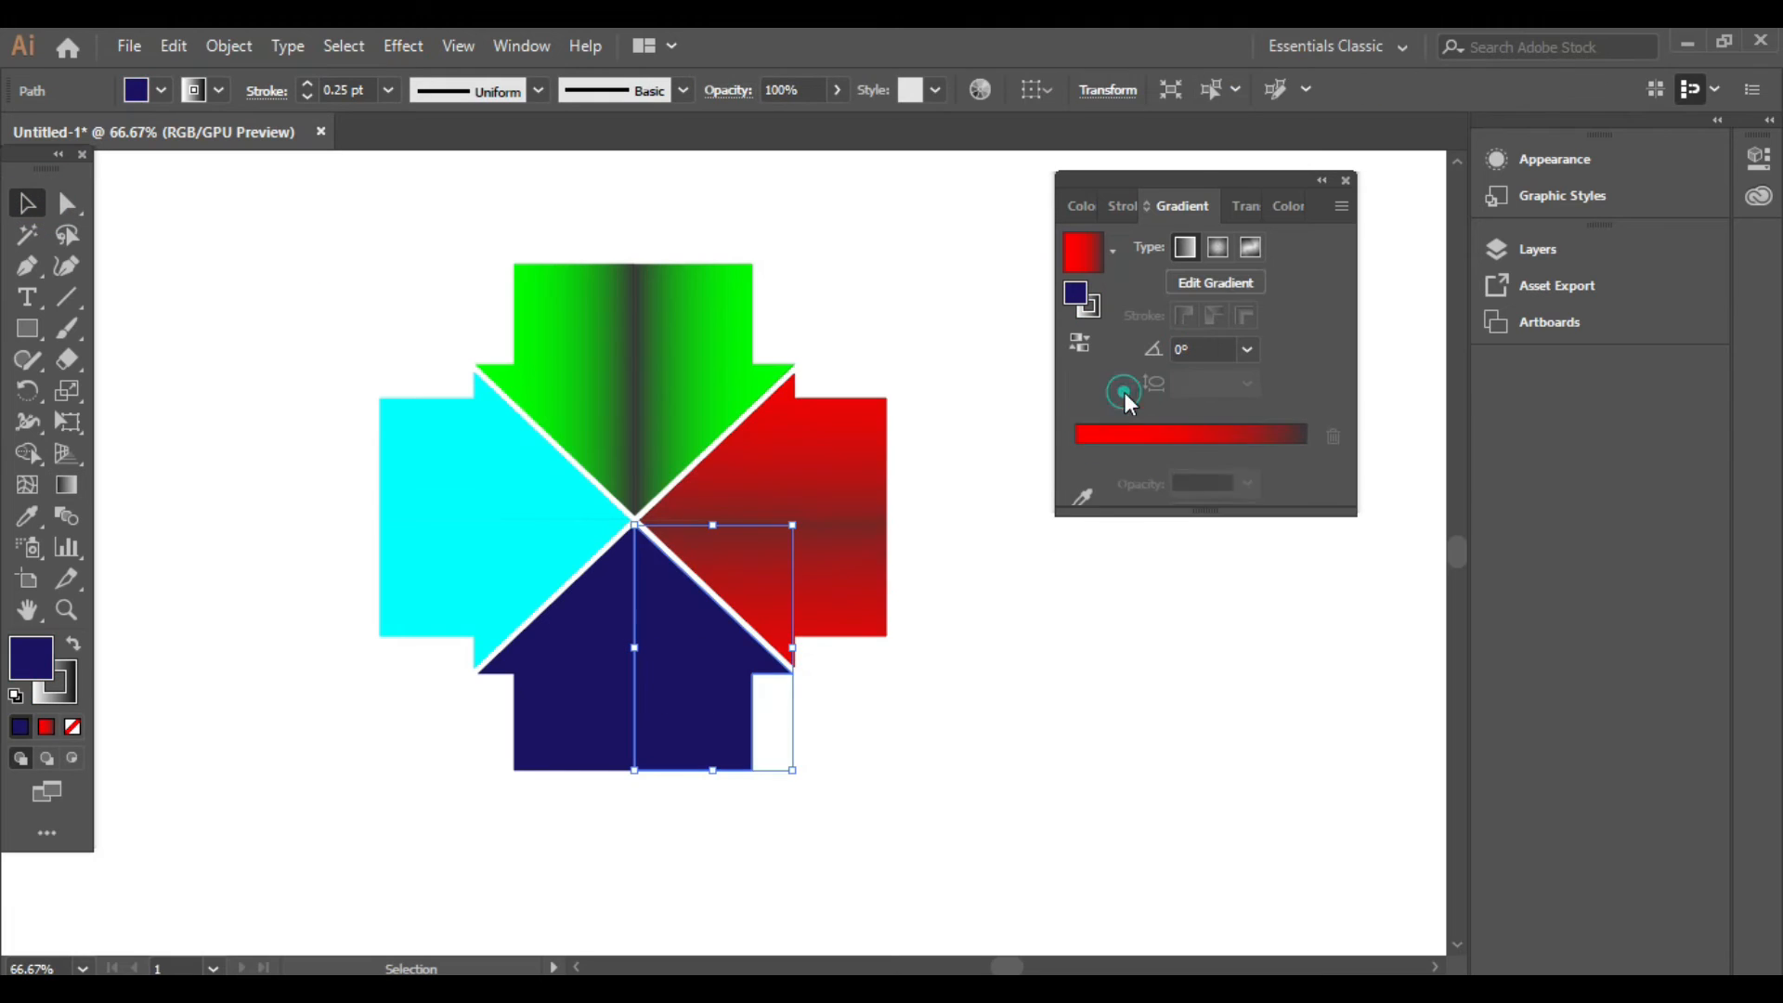
click(1077, 451)
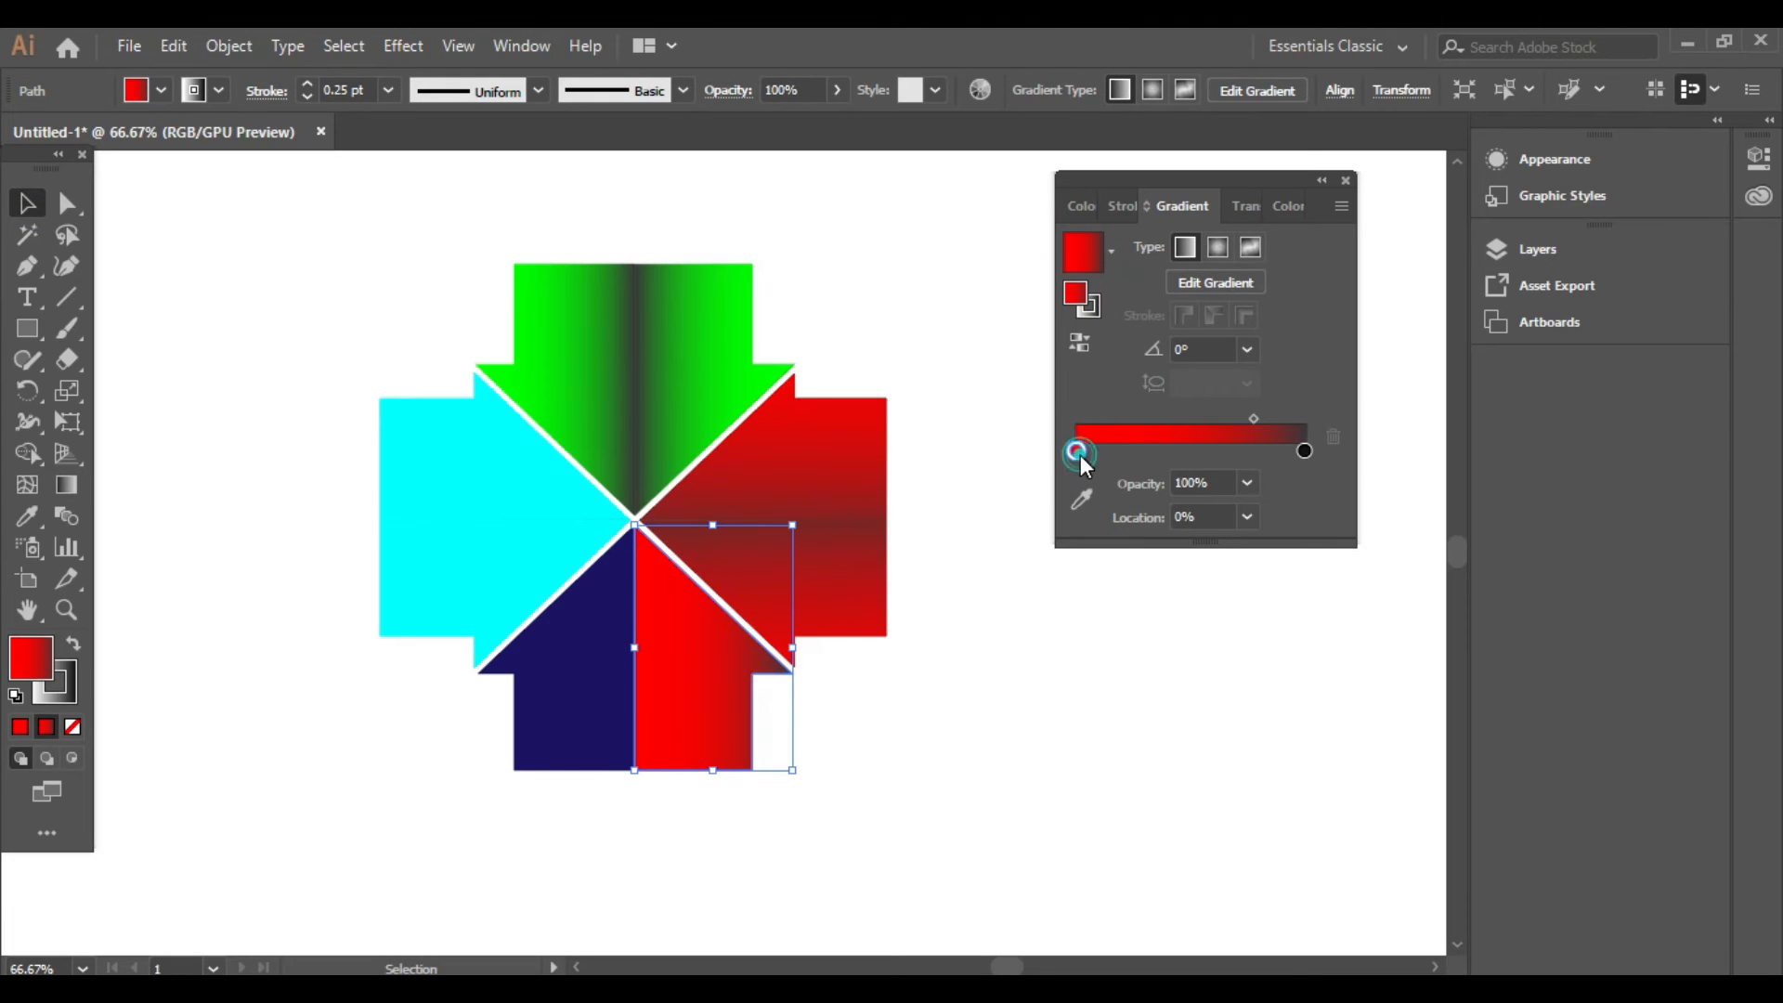
click(136, 90)
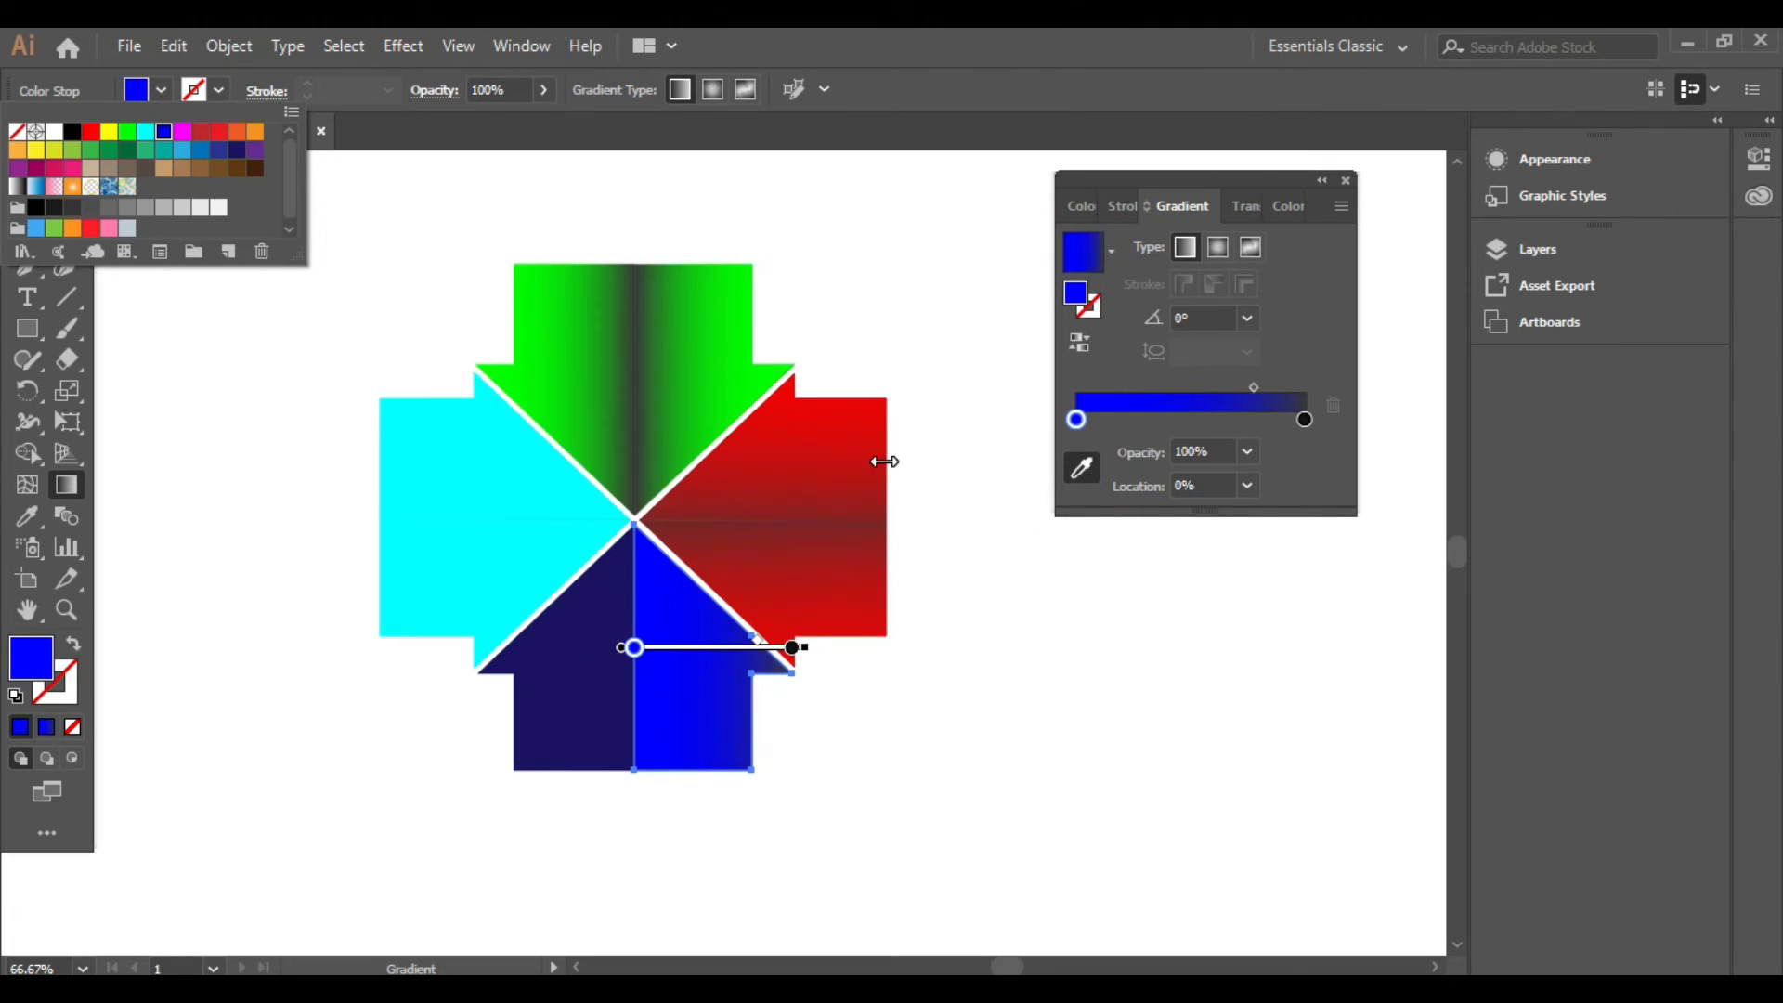
click(321, 457)
- Run the right half's gradient from right to left and sample the left half's dark navy as its starting colour
drag(910, 666, 584, 643)
click(1080, 469)
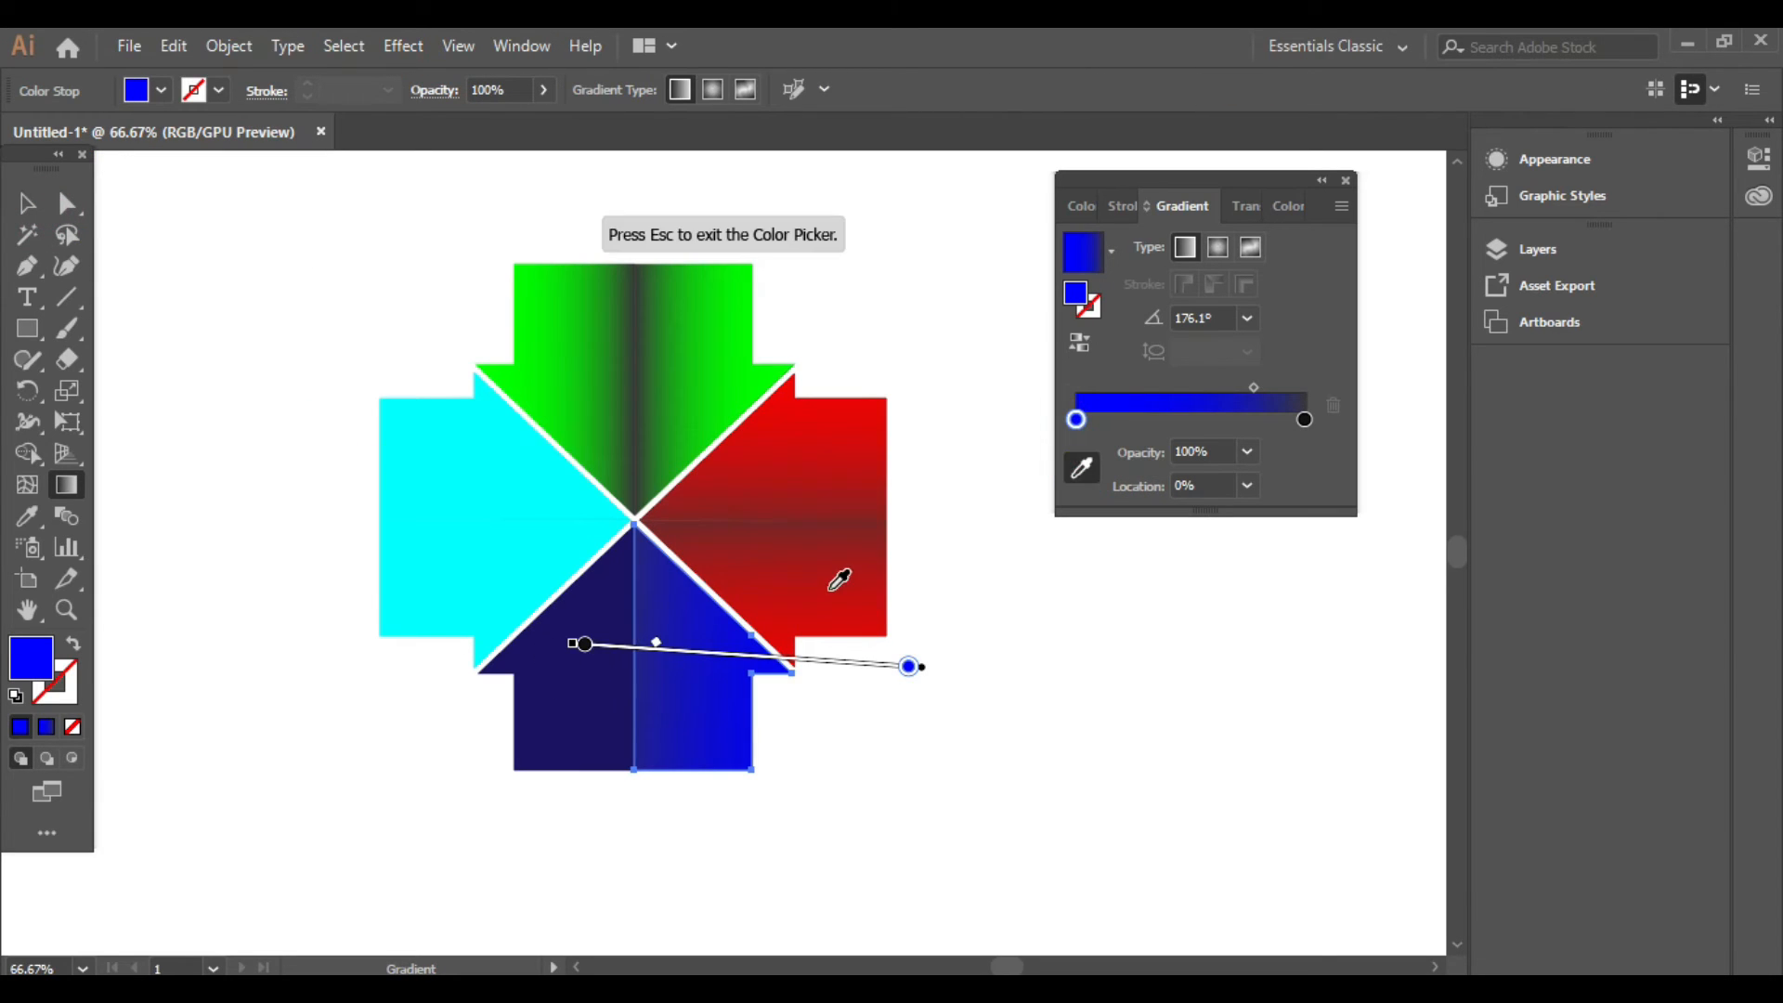
click(574, 684)
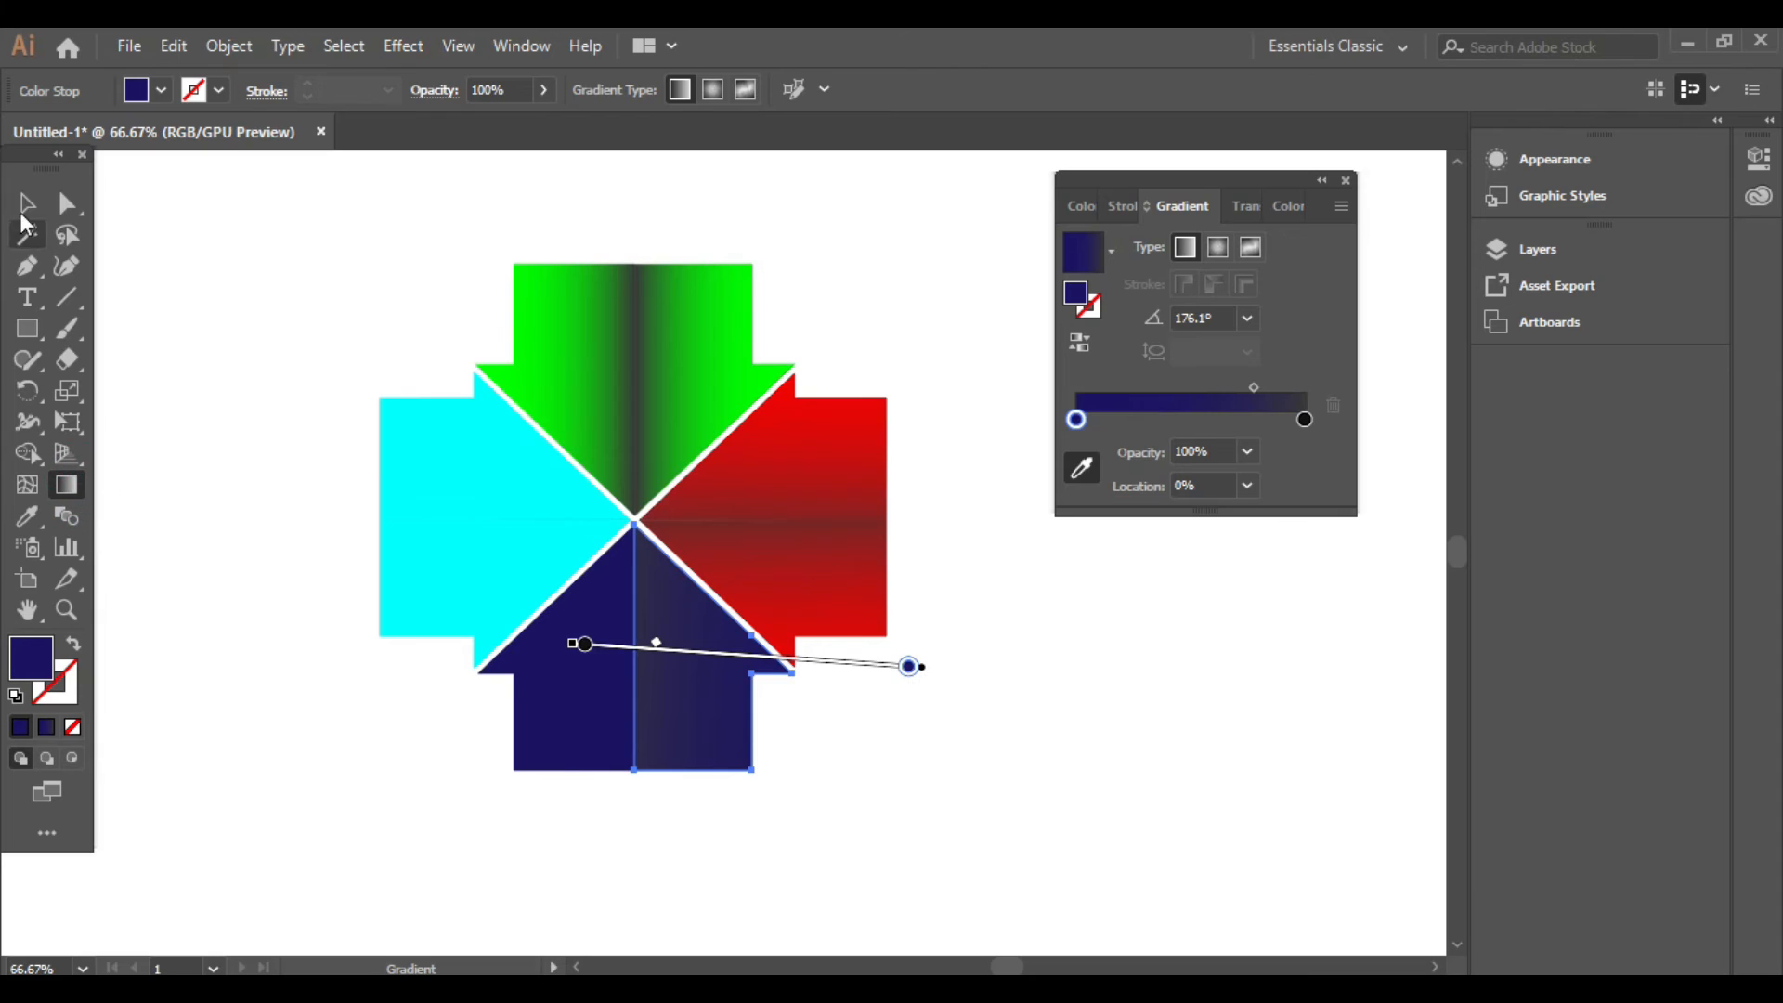
- Redraw the navy gradient almost horizontally from outside the bottom arrow's right side to beyond its centre line
click(26, 206)
click(65, 485)
drag(966, 752, 551, 761)
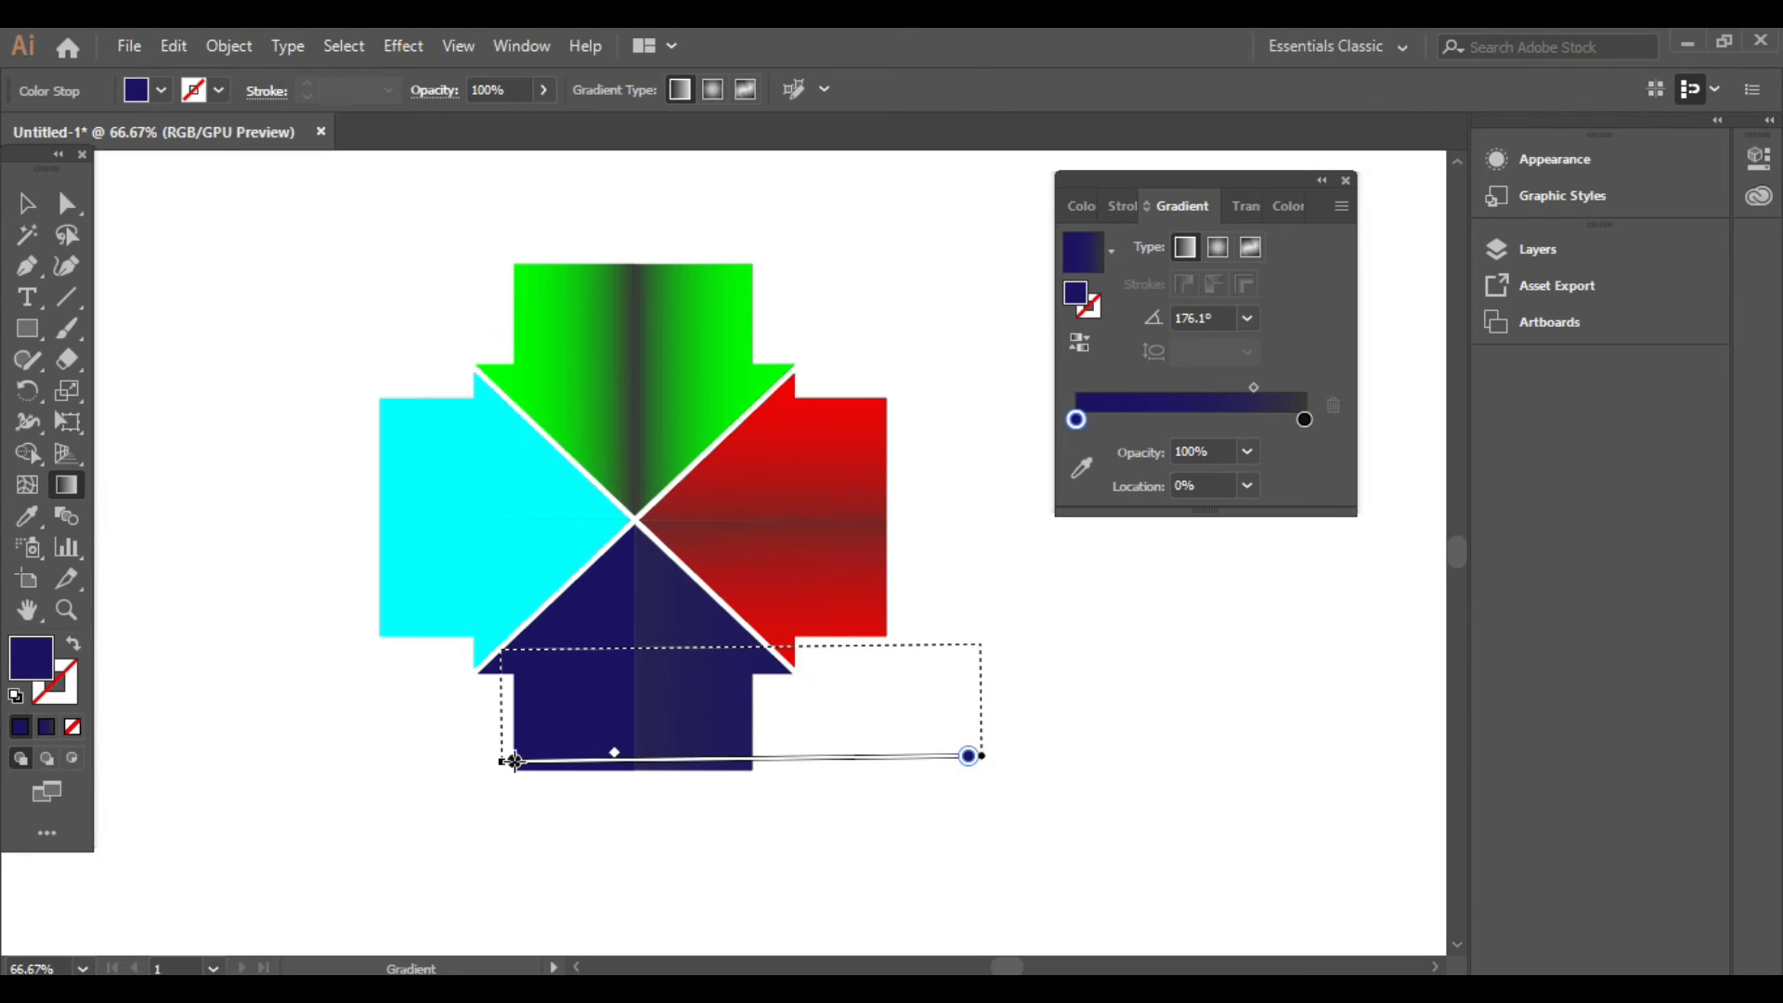
key(v)
- Copy the navy gradient onto the left half of the bottom arrow, redraw it from left to right and deselect
click(588, 726)
key(i)
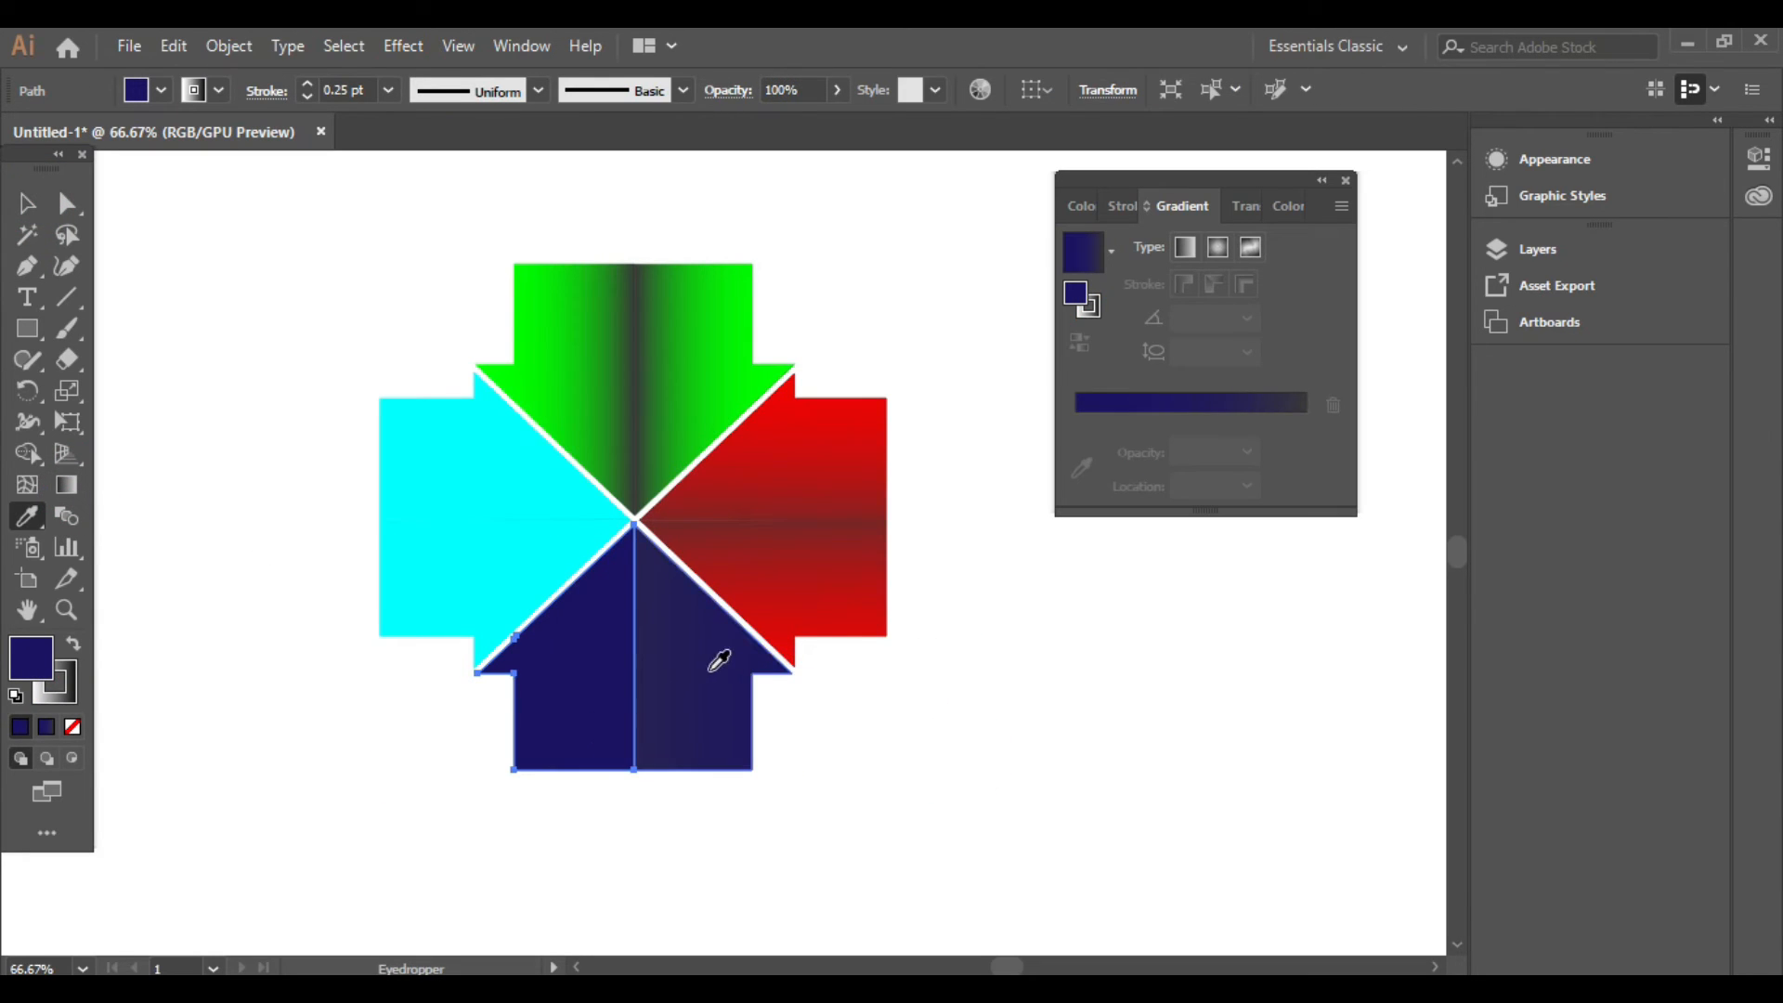
click(712, 667)
click(66, 484)
drag(376, 762, 705, 748)
key(v)
key(ctrl+shift+a)
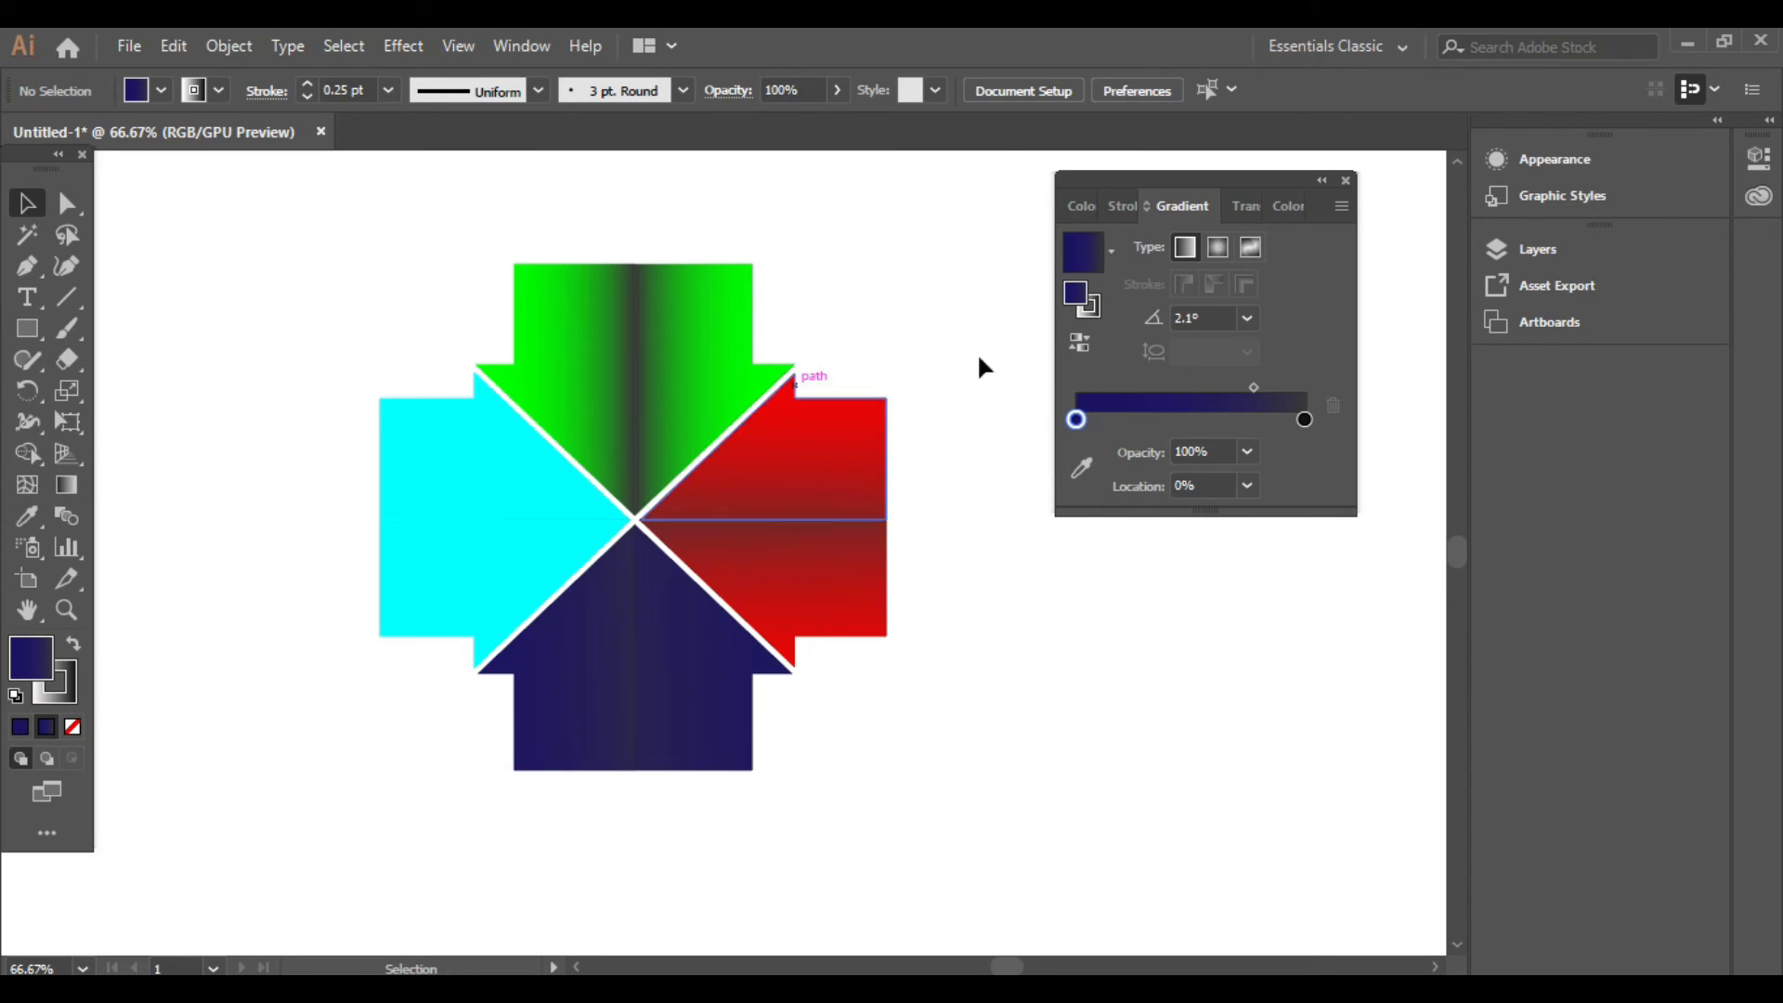
- Darken the navy gradient's end stop to black and redraw the gradient from right to left across the bottom arrow
double_click(1304, 421)
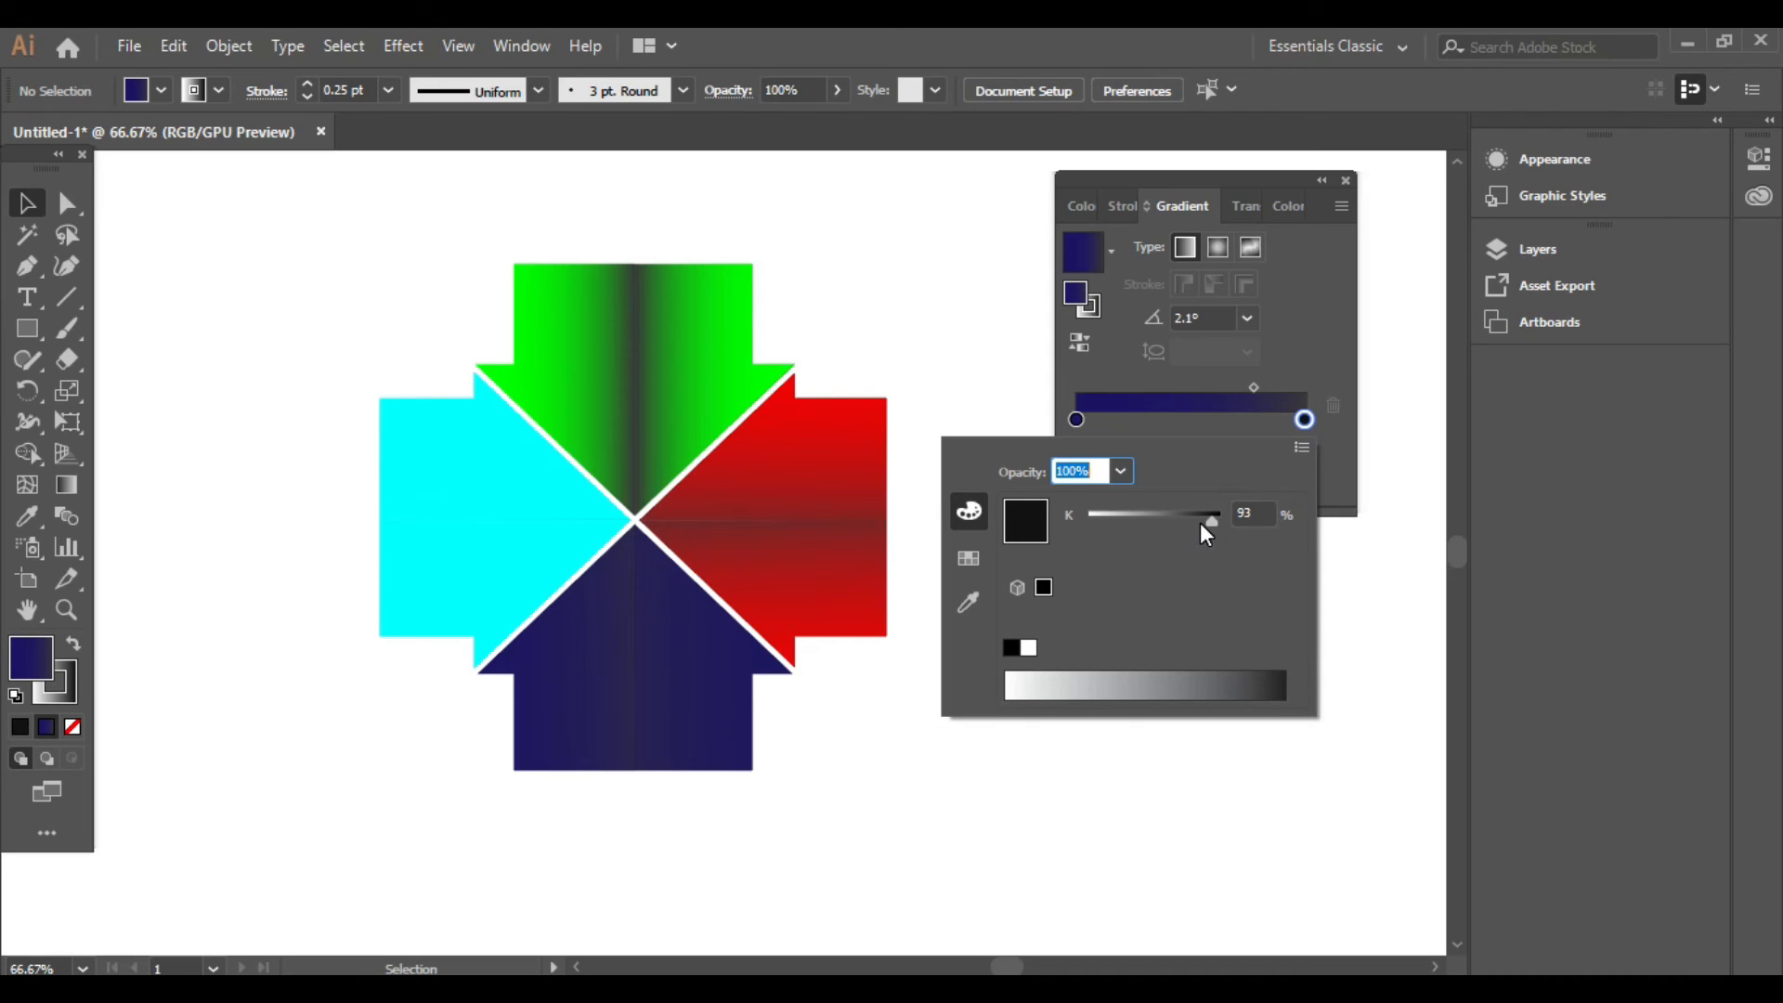
key(g)
click(684, 716)
drag(868, 754, 548, 763)
key(ctrl+shift+a)
key(v)
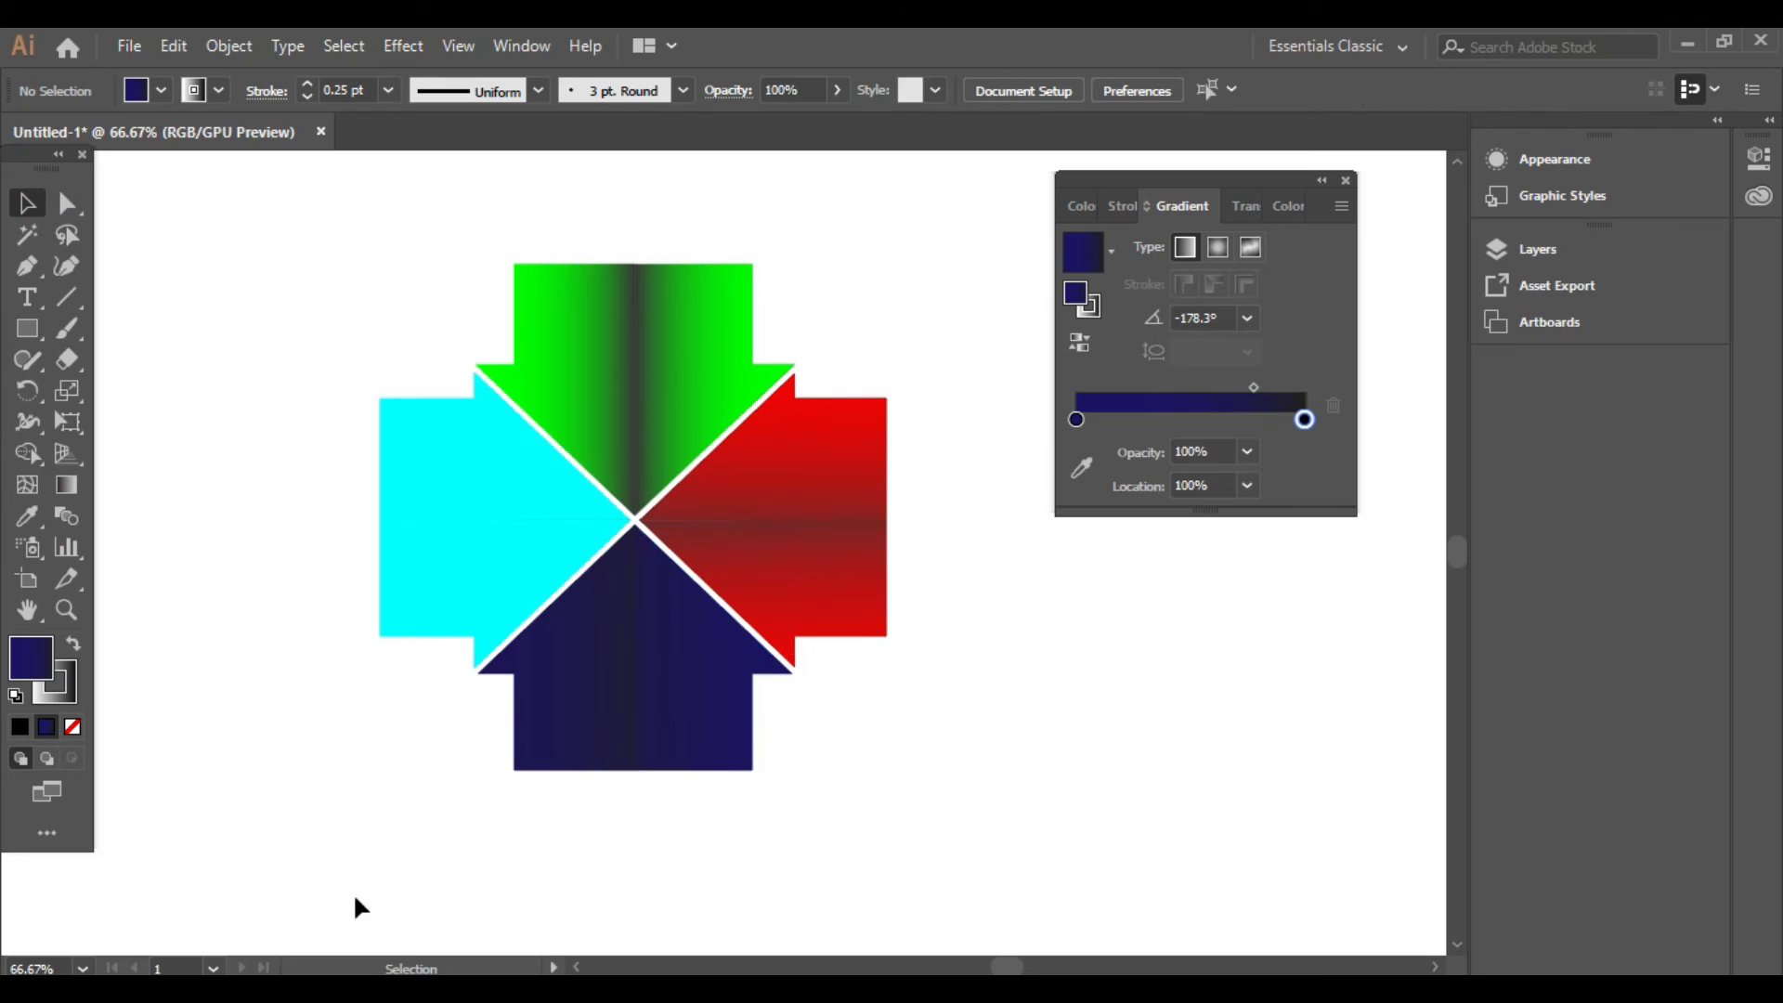
- Redraw the gradients on both halves of the bottom arrow so their dark ends meet at the centre line
click(687, 773)
key(g)
drag(592, 750, 1002, 650)
click(28, 204)
click(568, 760)
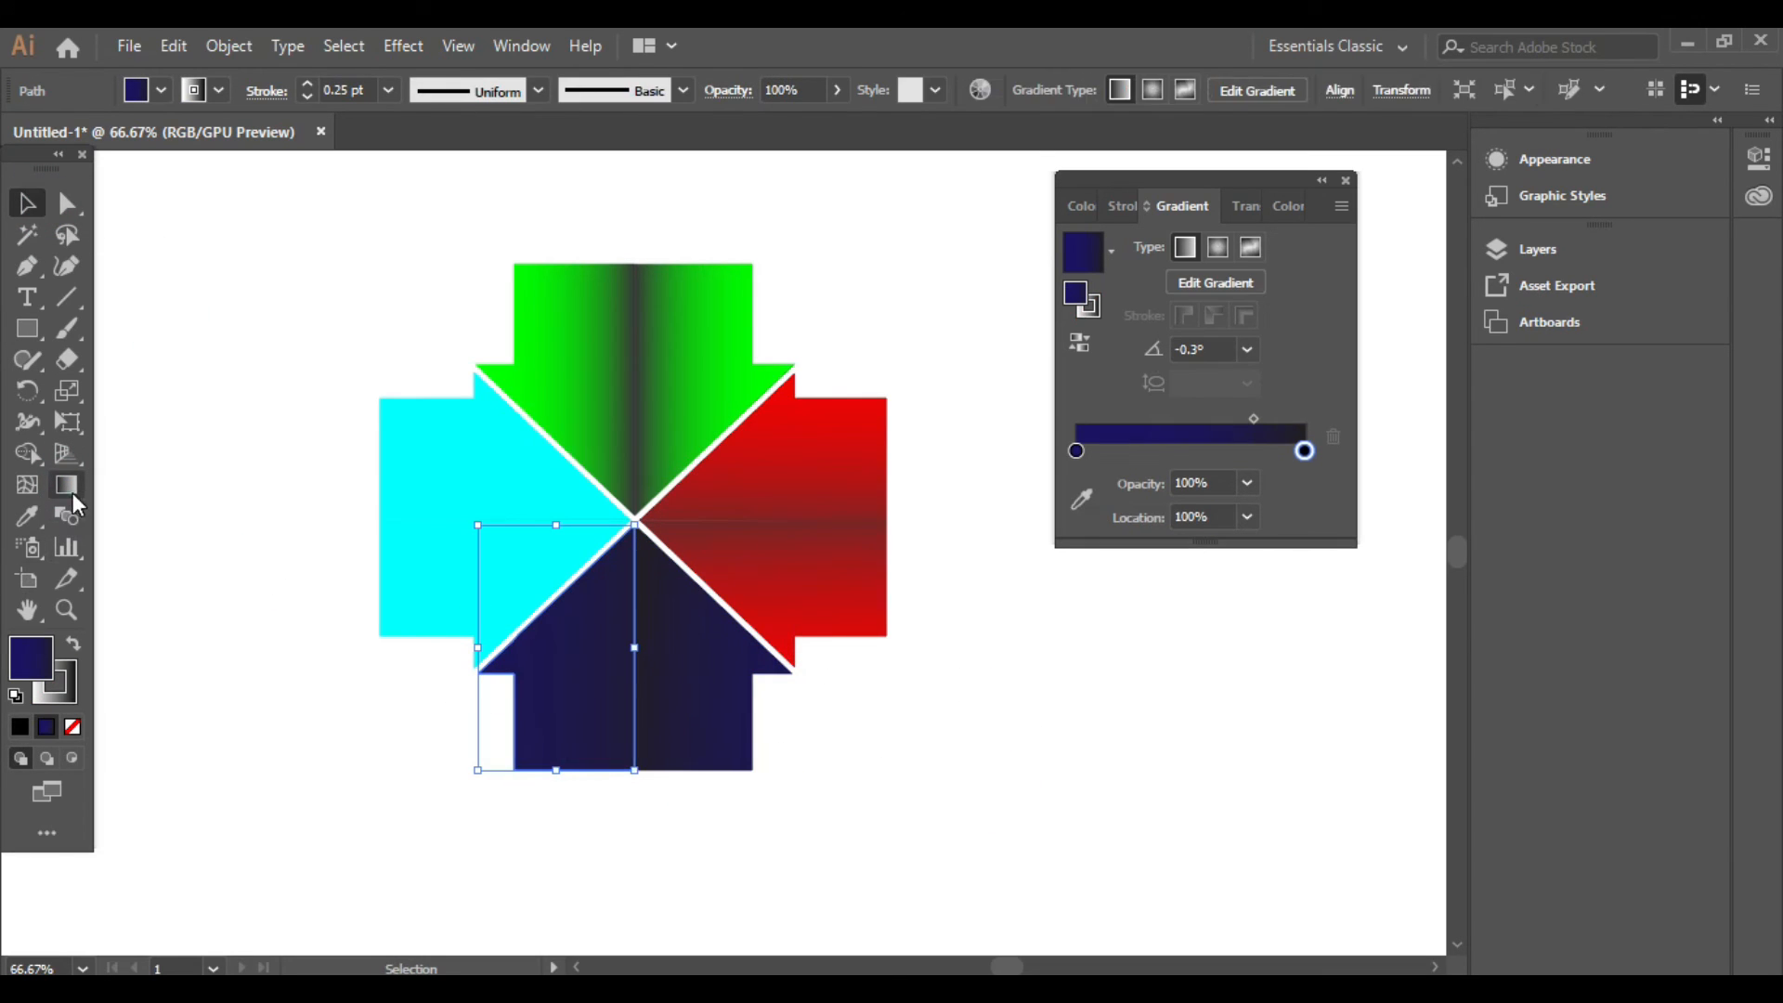
click(71, 496)
drag(247, 772, 637, 792)
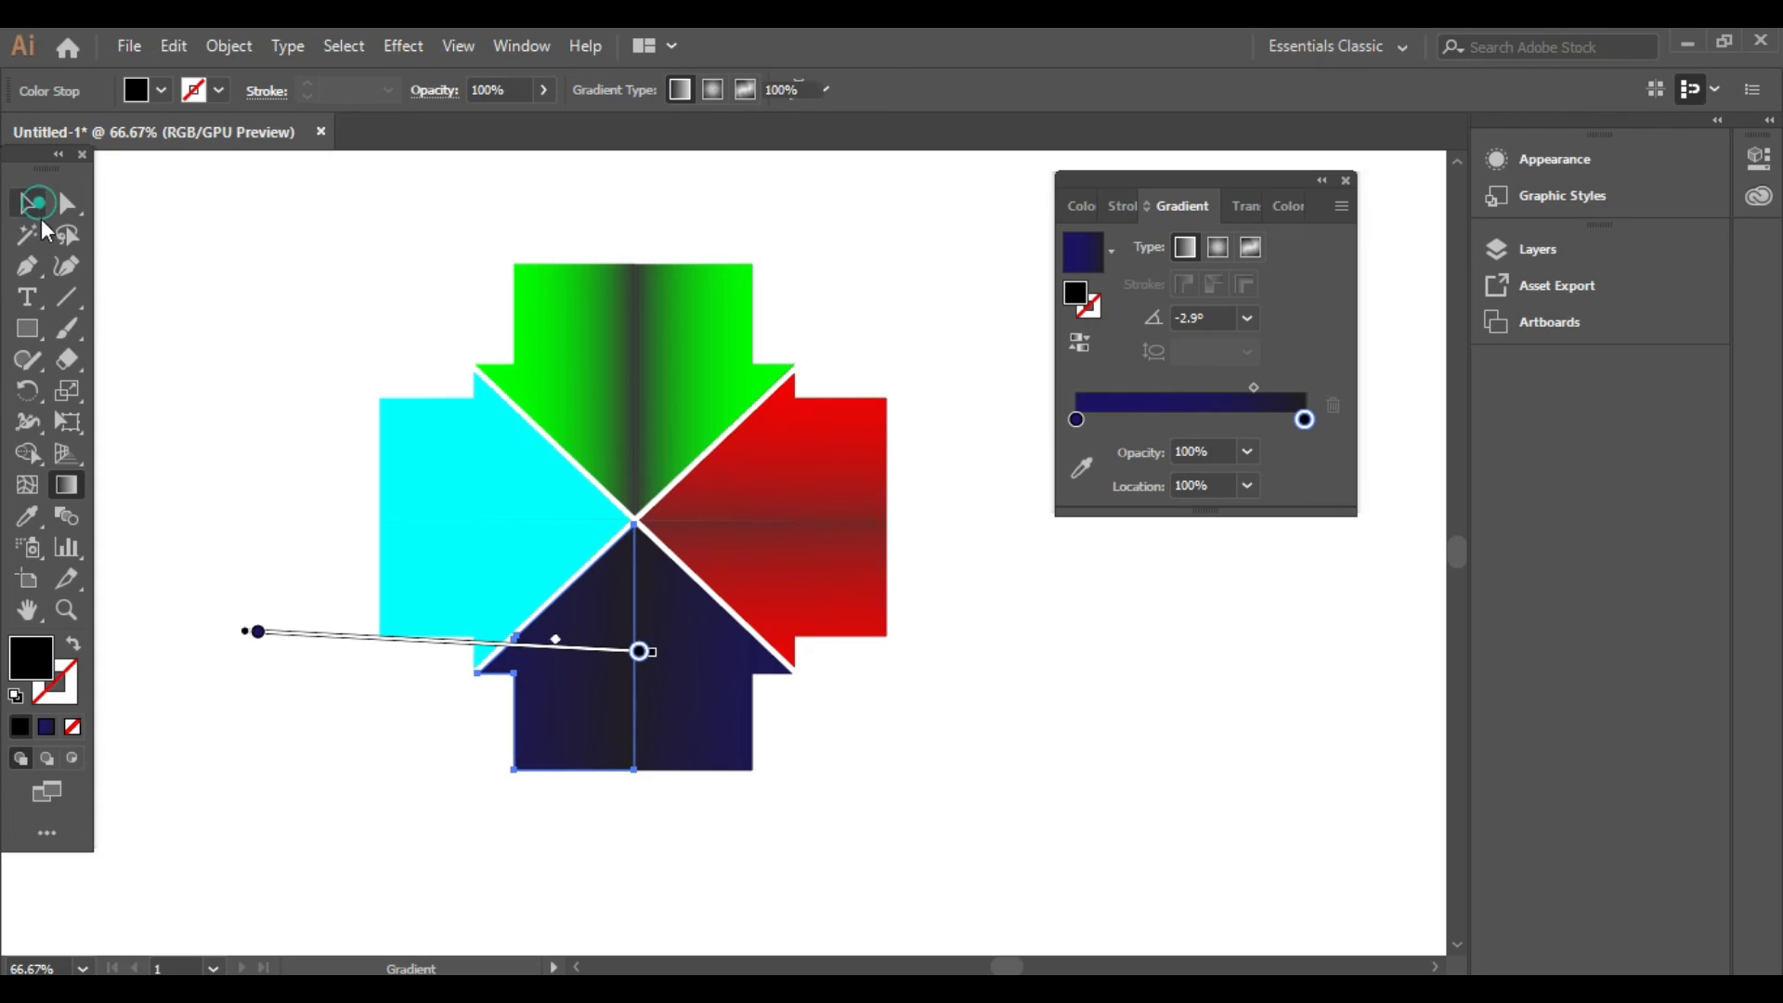
- Apply the gradient to the upper half of the left arrow, sampling cyan from the lower half as its starting colour
click(445, 437)
click(1082, 251)
click(1076, 420)
click(1081, 467)
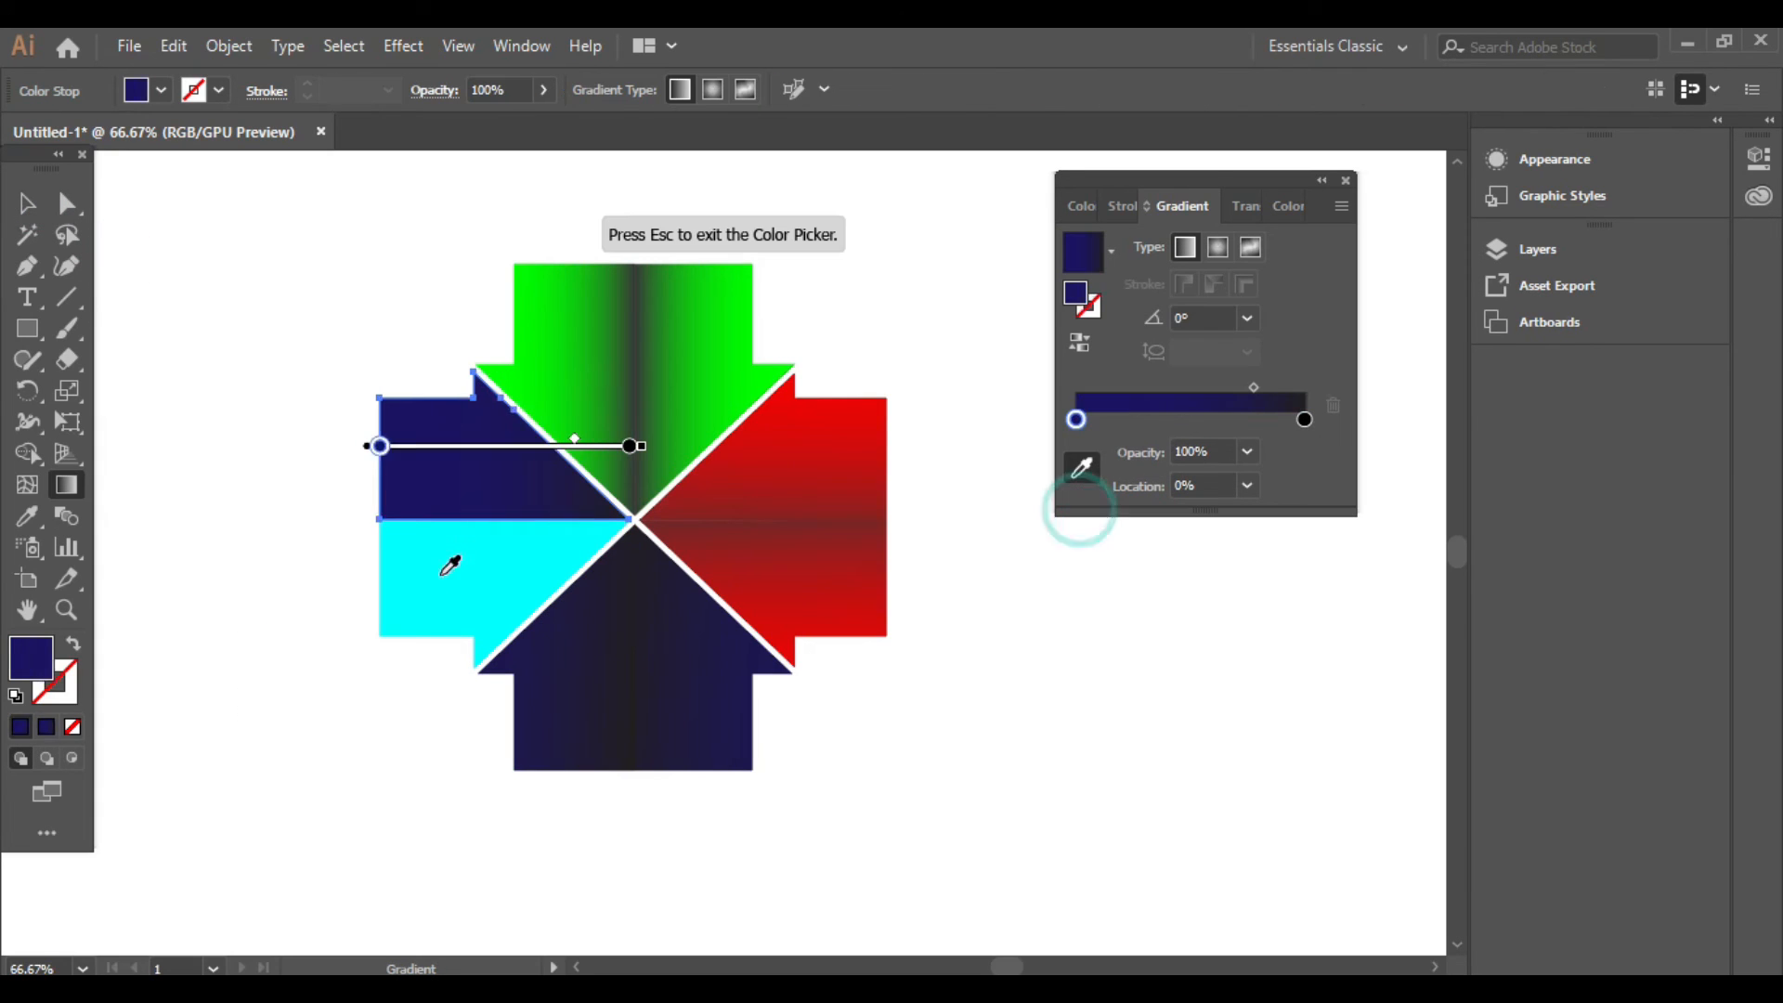
click(449, 565)
key(Escape)
- Fill the lower half of the left arrow with the cyan gradient, drawn upwards to dark at the centre line, and deselect
click(28, 204)
click(392, 561)
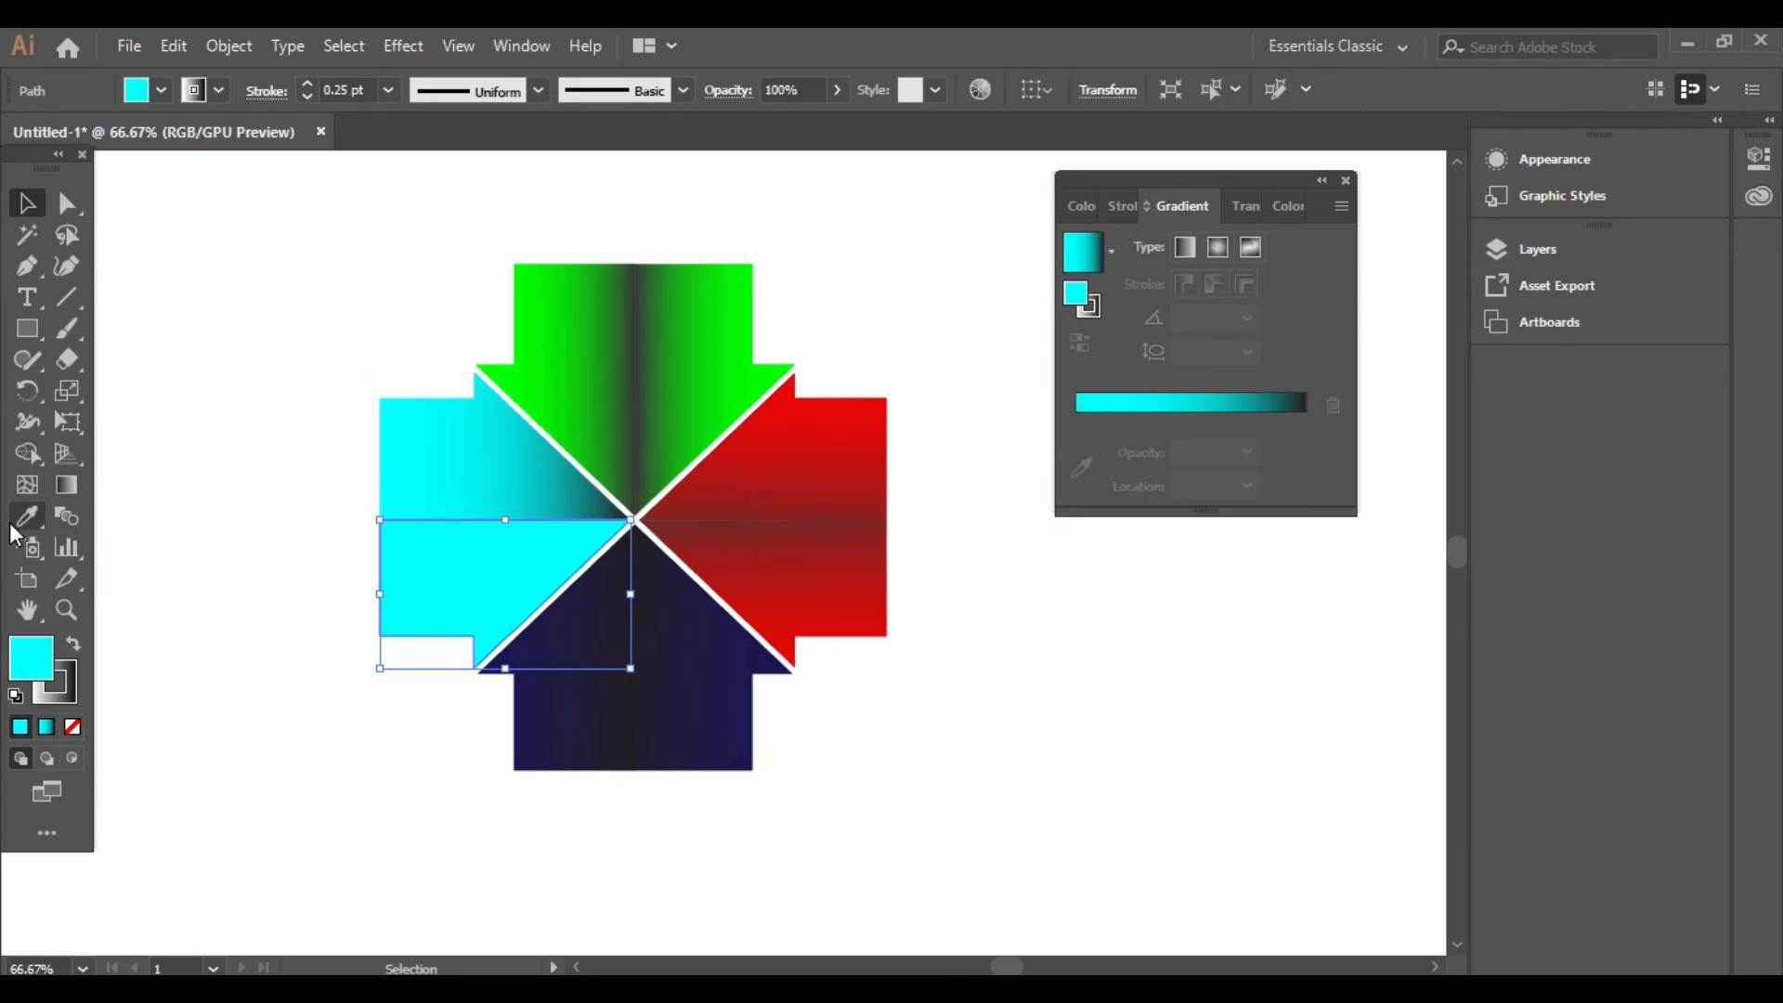
click(66, 484)
drag(482, 306, 509, 656)
drag(436, 833, 436, 506)
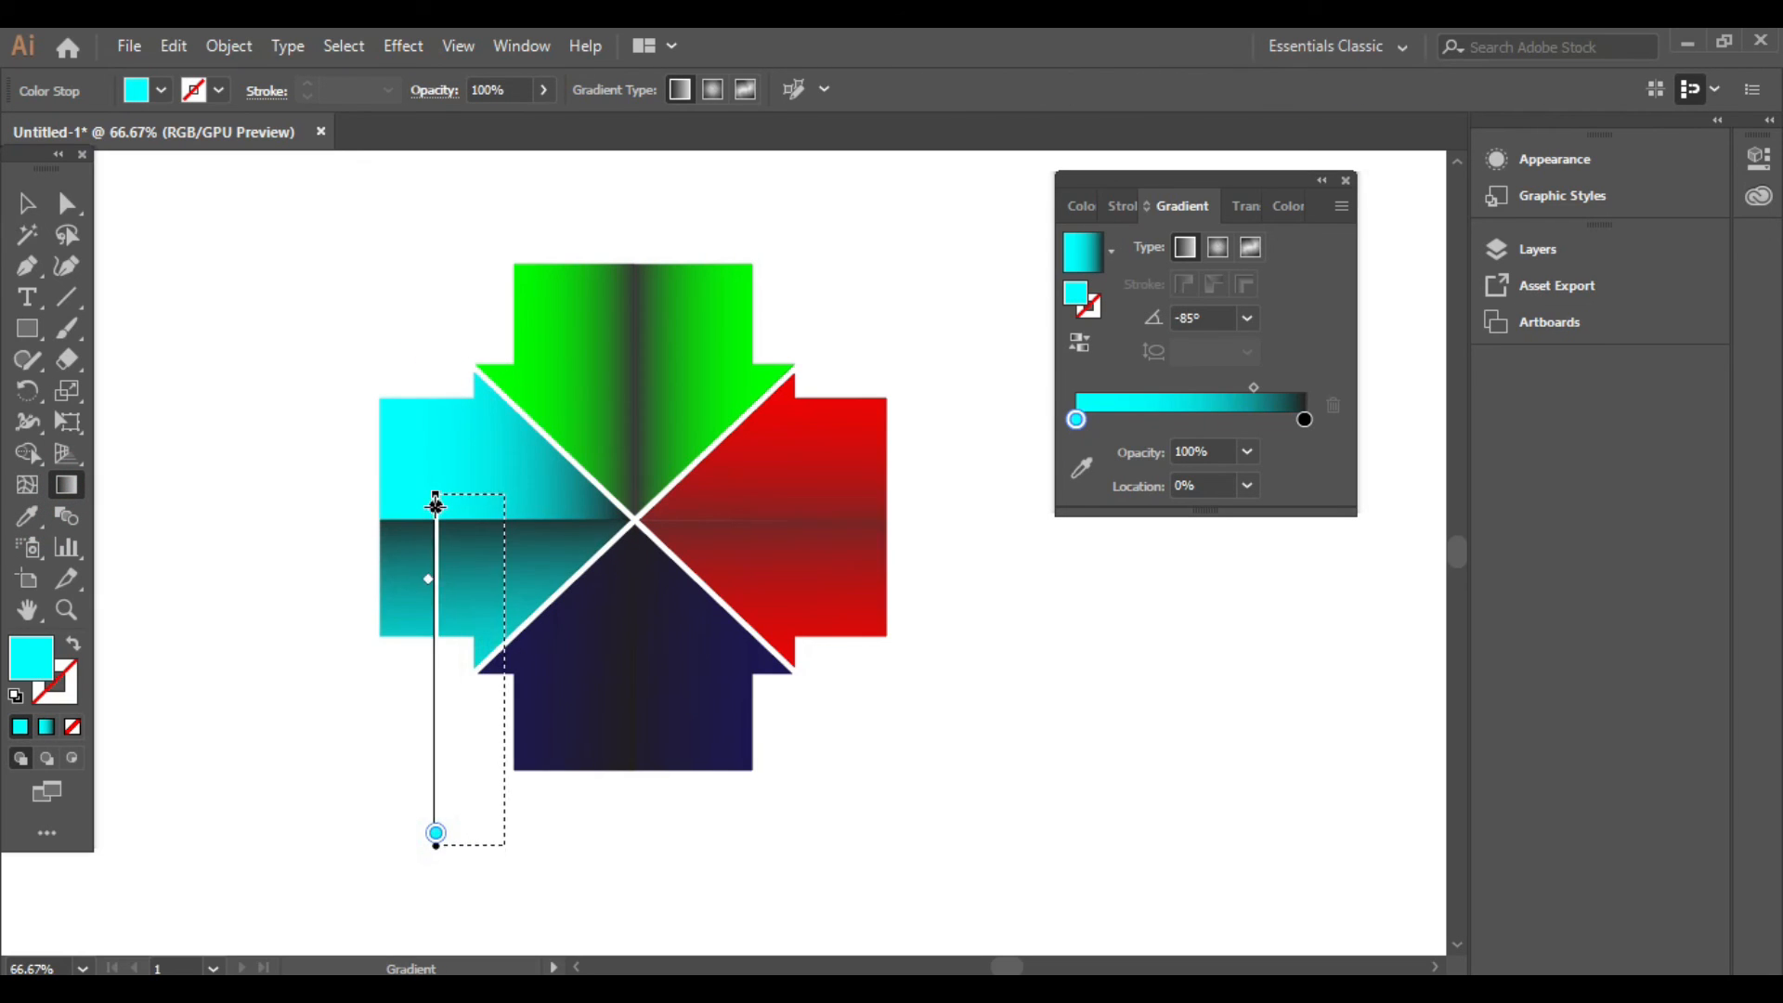
key(v)
key(ctrl+shift+a)
- Redraw the cyan gradient diagonally across the upper half of the left arrow, from its outer upper corner inwards, and deselect
click(507, 516)
key(g)
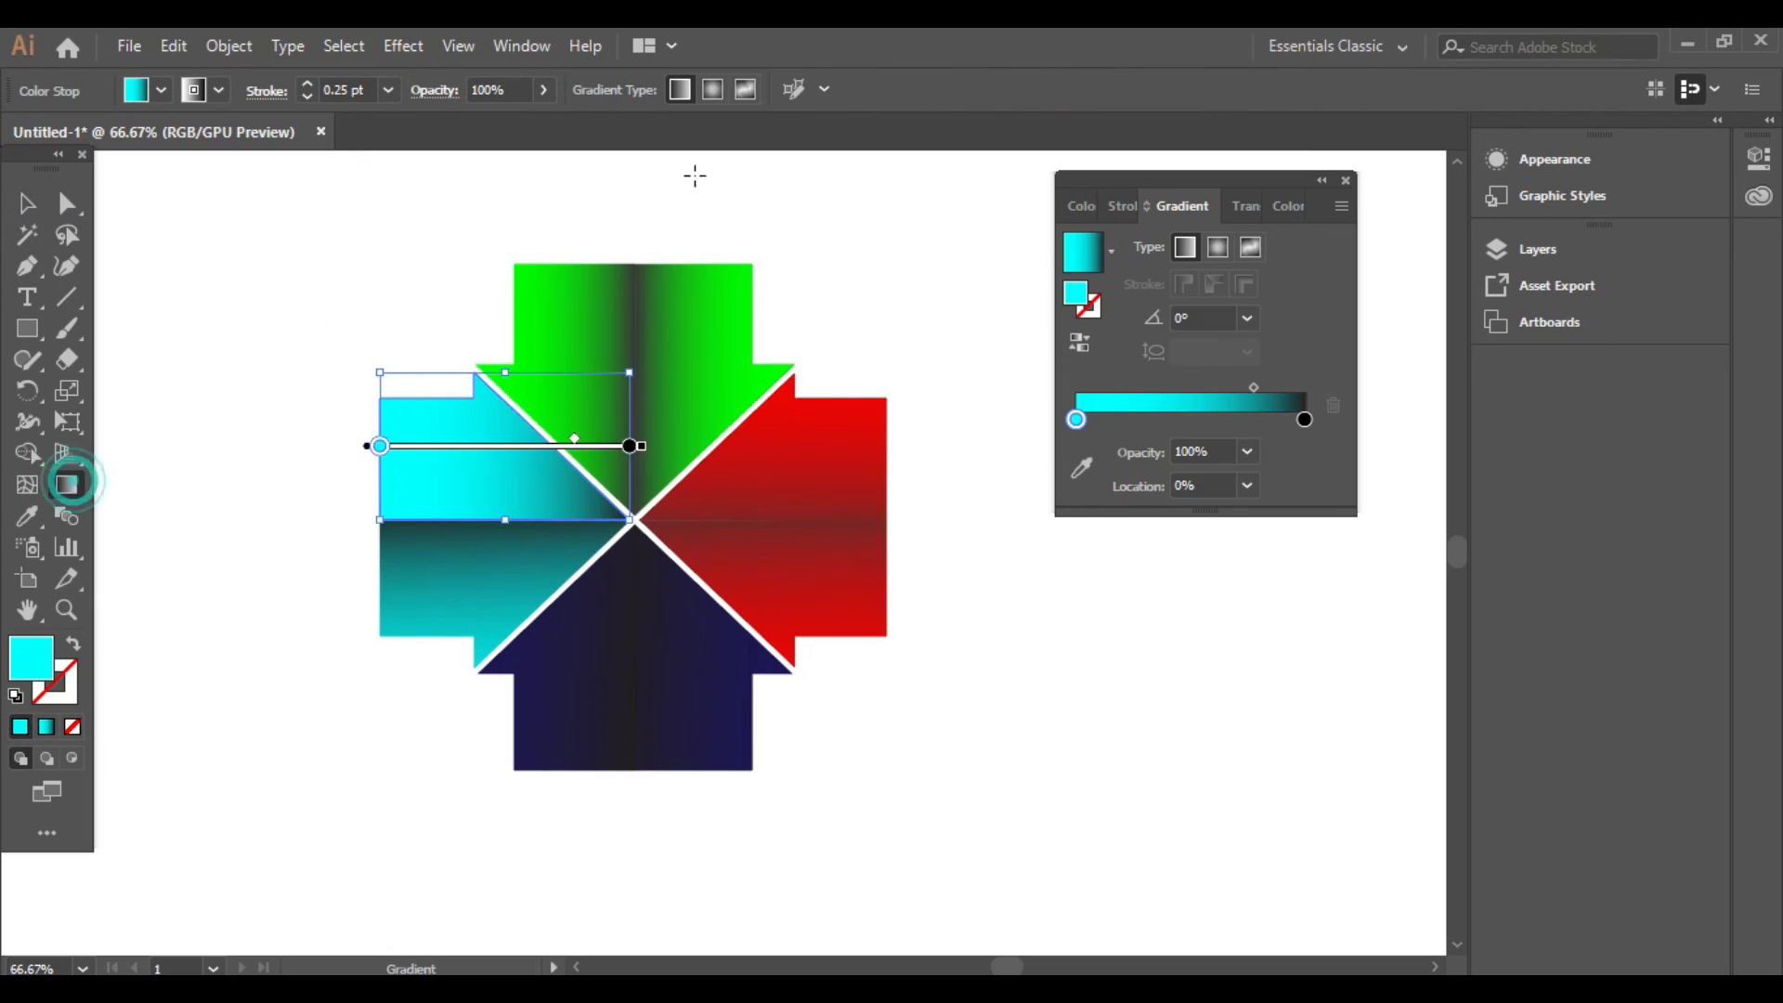
drag(470, 207, 414, 302)
drag(278, 279, 605, 645)
key(v)
key(ctrl+shift+a)
- Redraw the red gradient upwards on the lower half of the right arrow and open its dark colour stop for editing
click(748, 608)
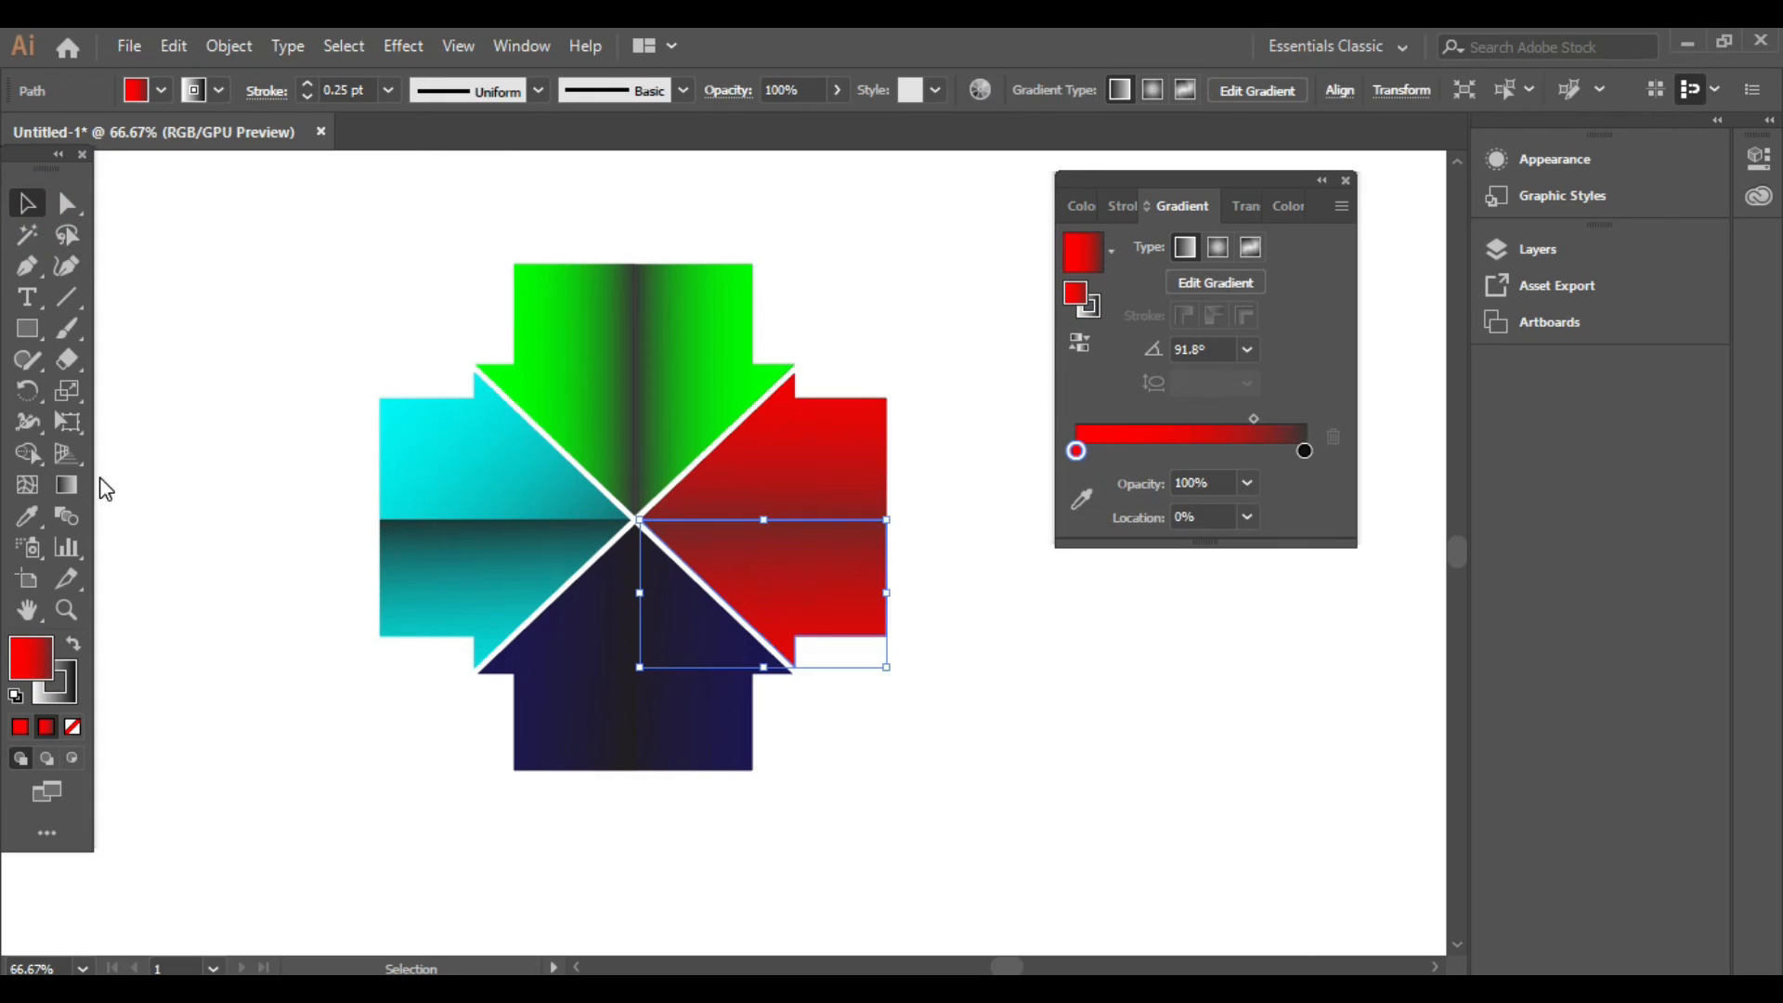
click(66, 484)
drag(860, 740, 853, 495)
click(1304, 418)
double_click(1304, 417)
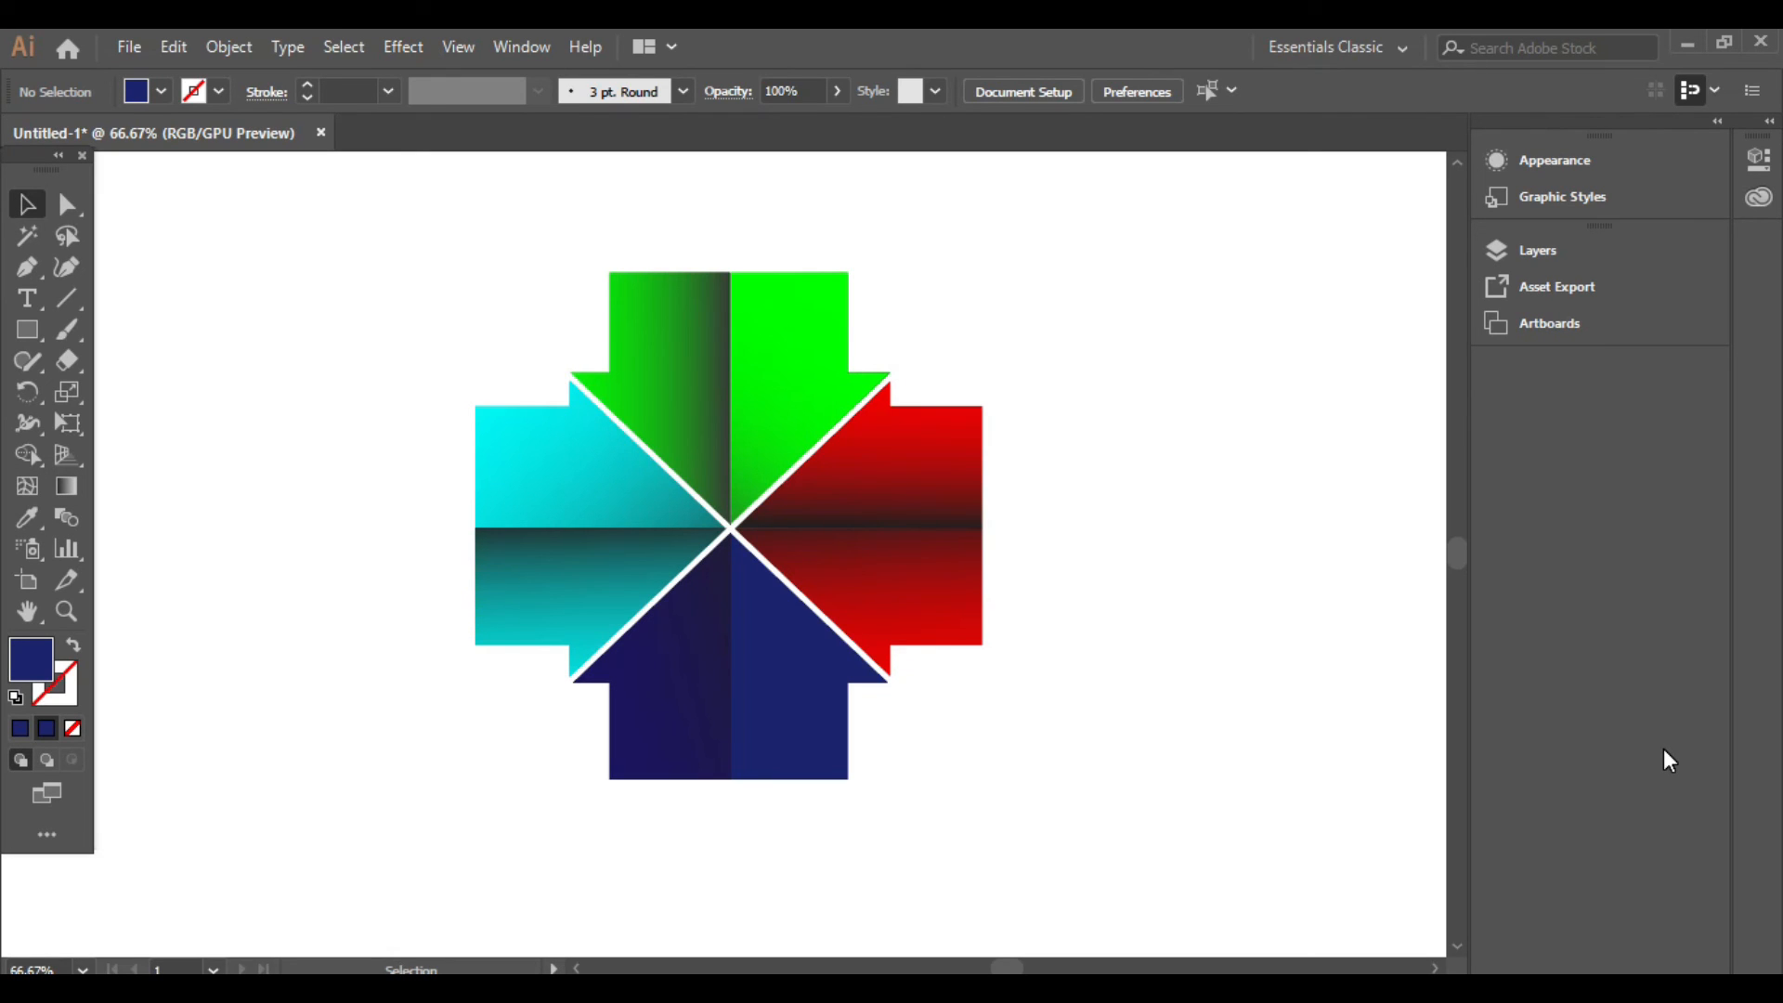
- Draw a rectangle covering the whole artboard and send it behind the logo
scroll(676, 756, down, 2)
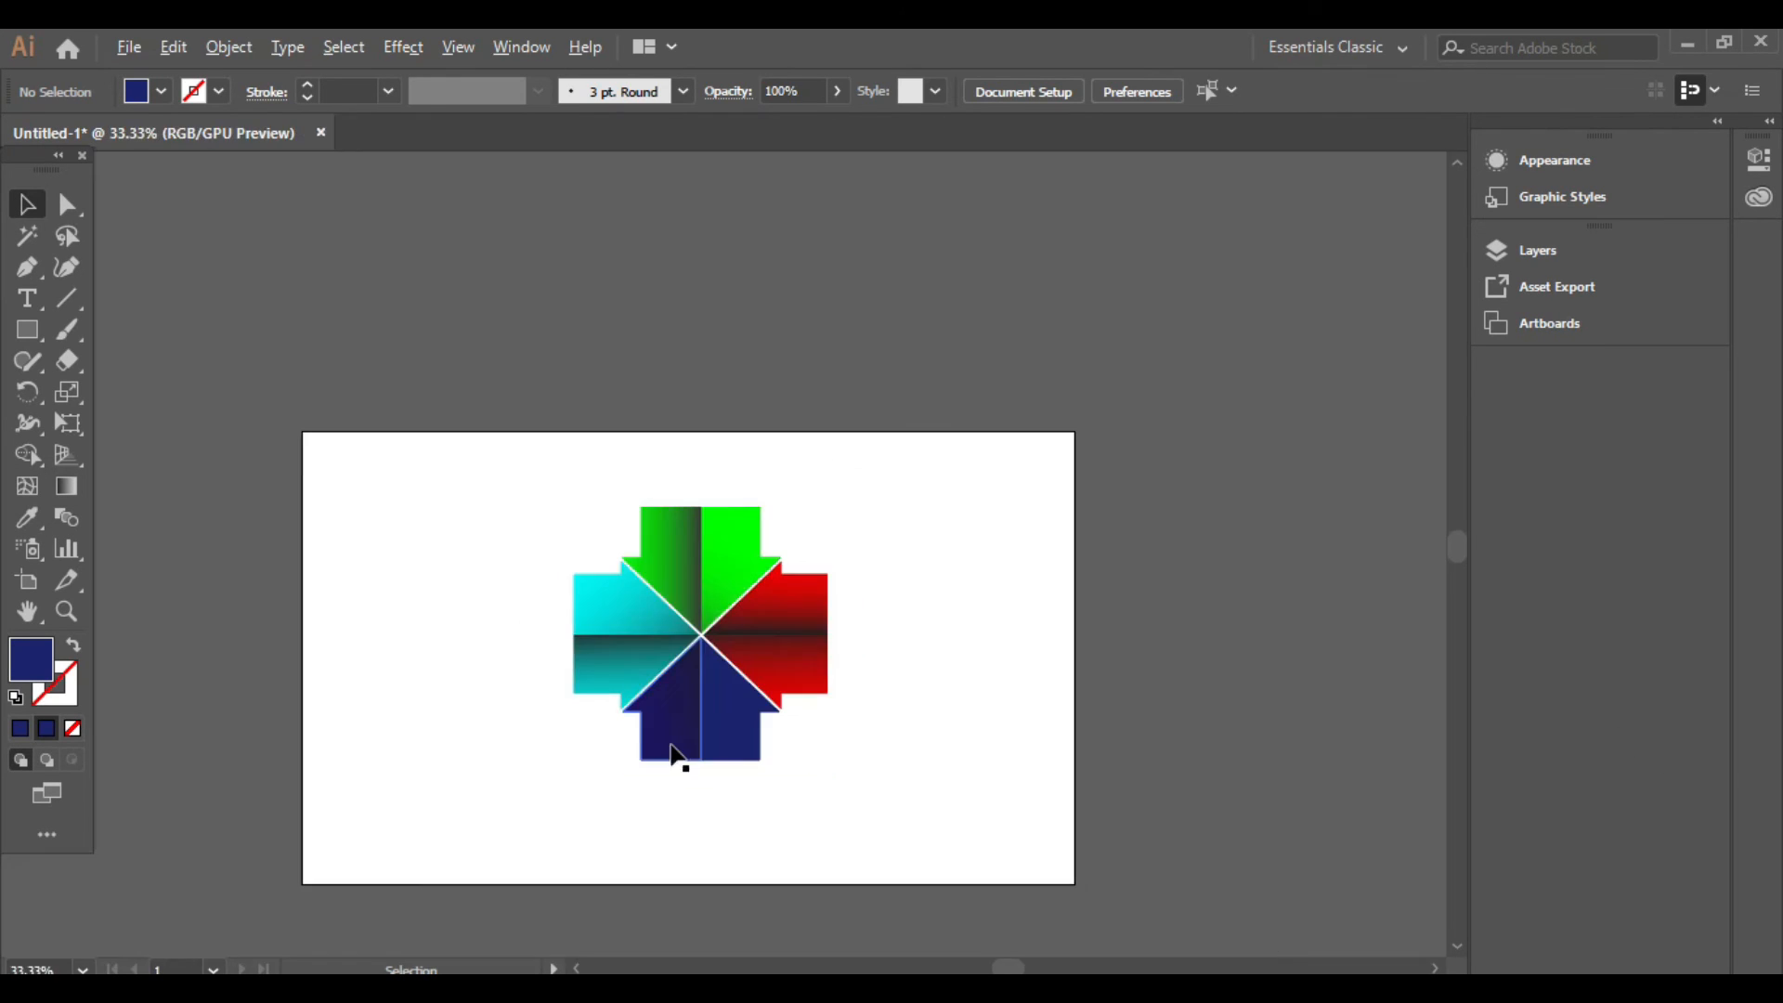
drag(304, 432, 1074, 883)
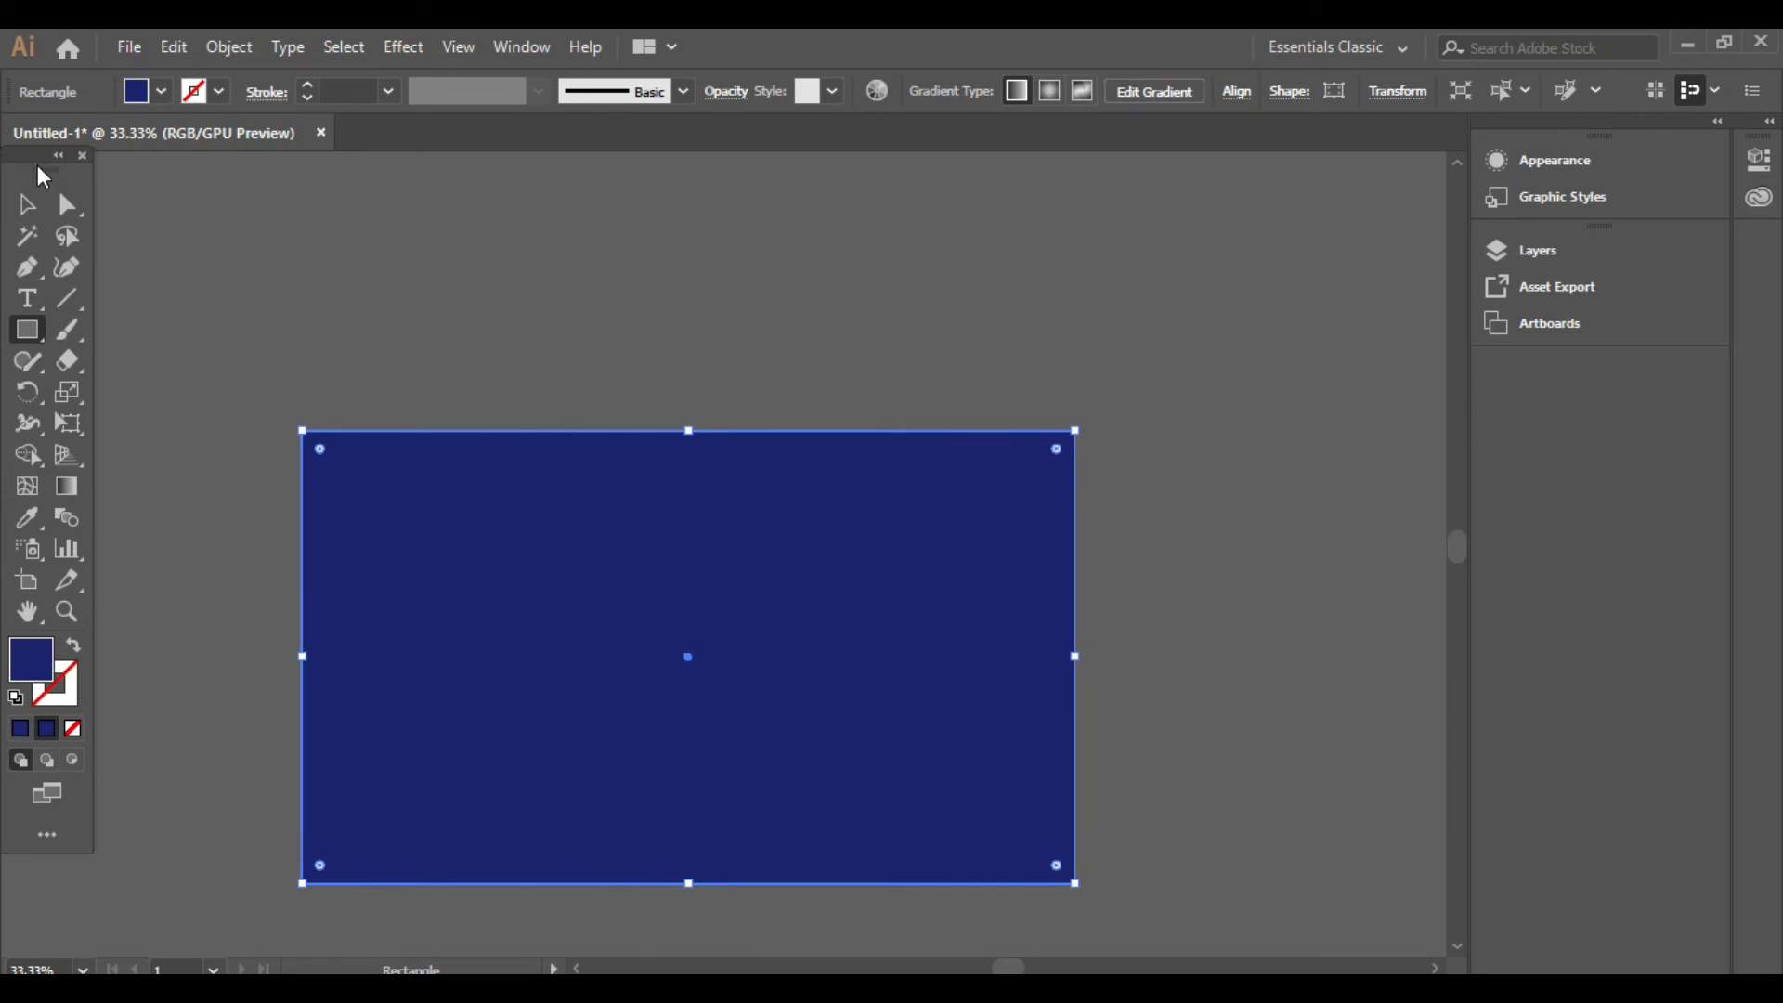
right_click(391, 598)
mouse_move(483, 463)
click(771, 549)
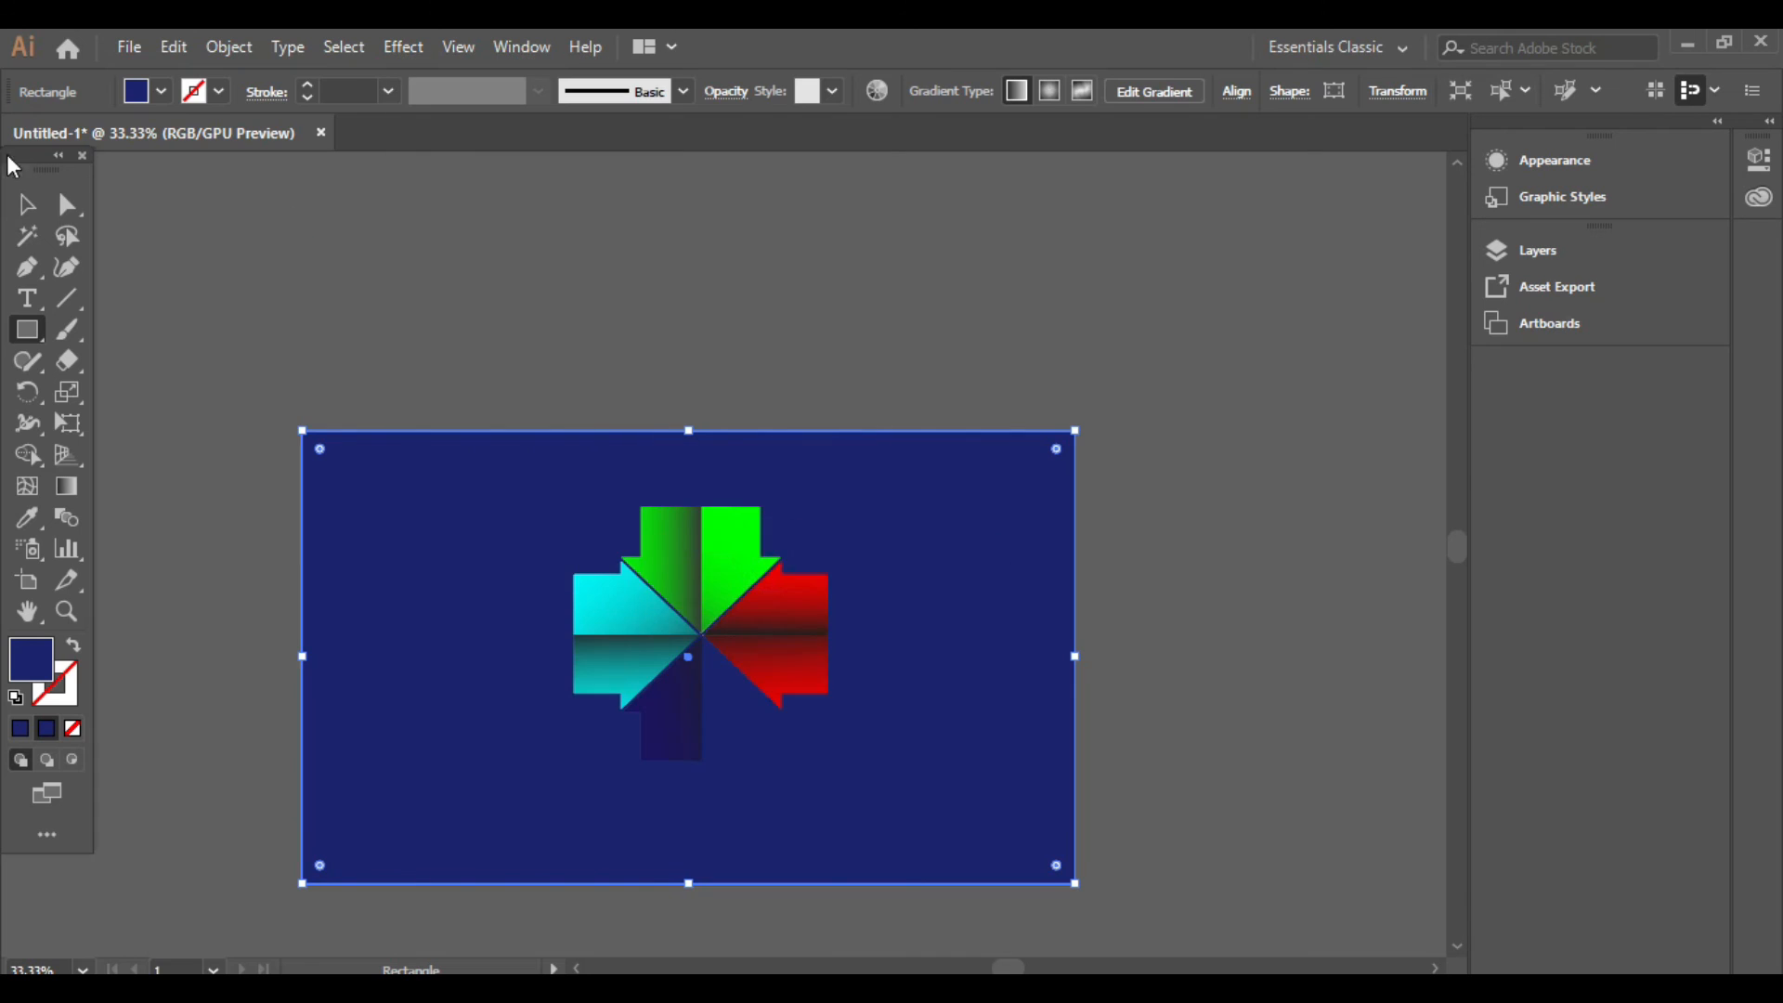
- Fill the background rectangle with cyan
click(161, 90)
click(88, 134)
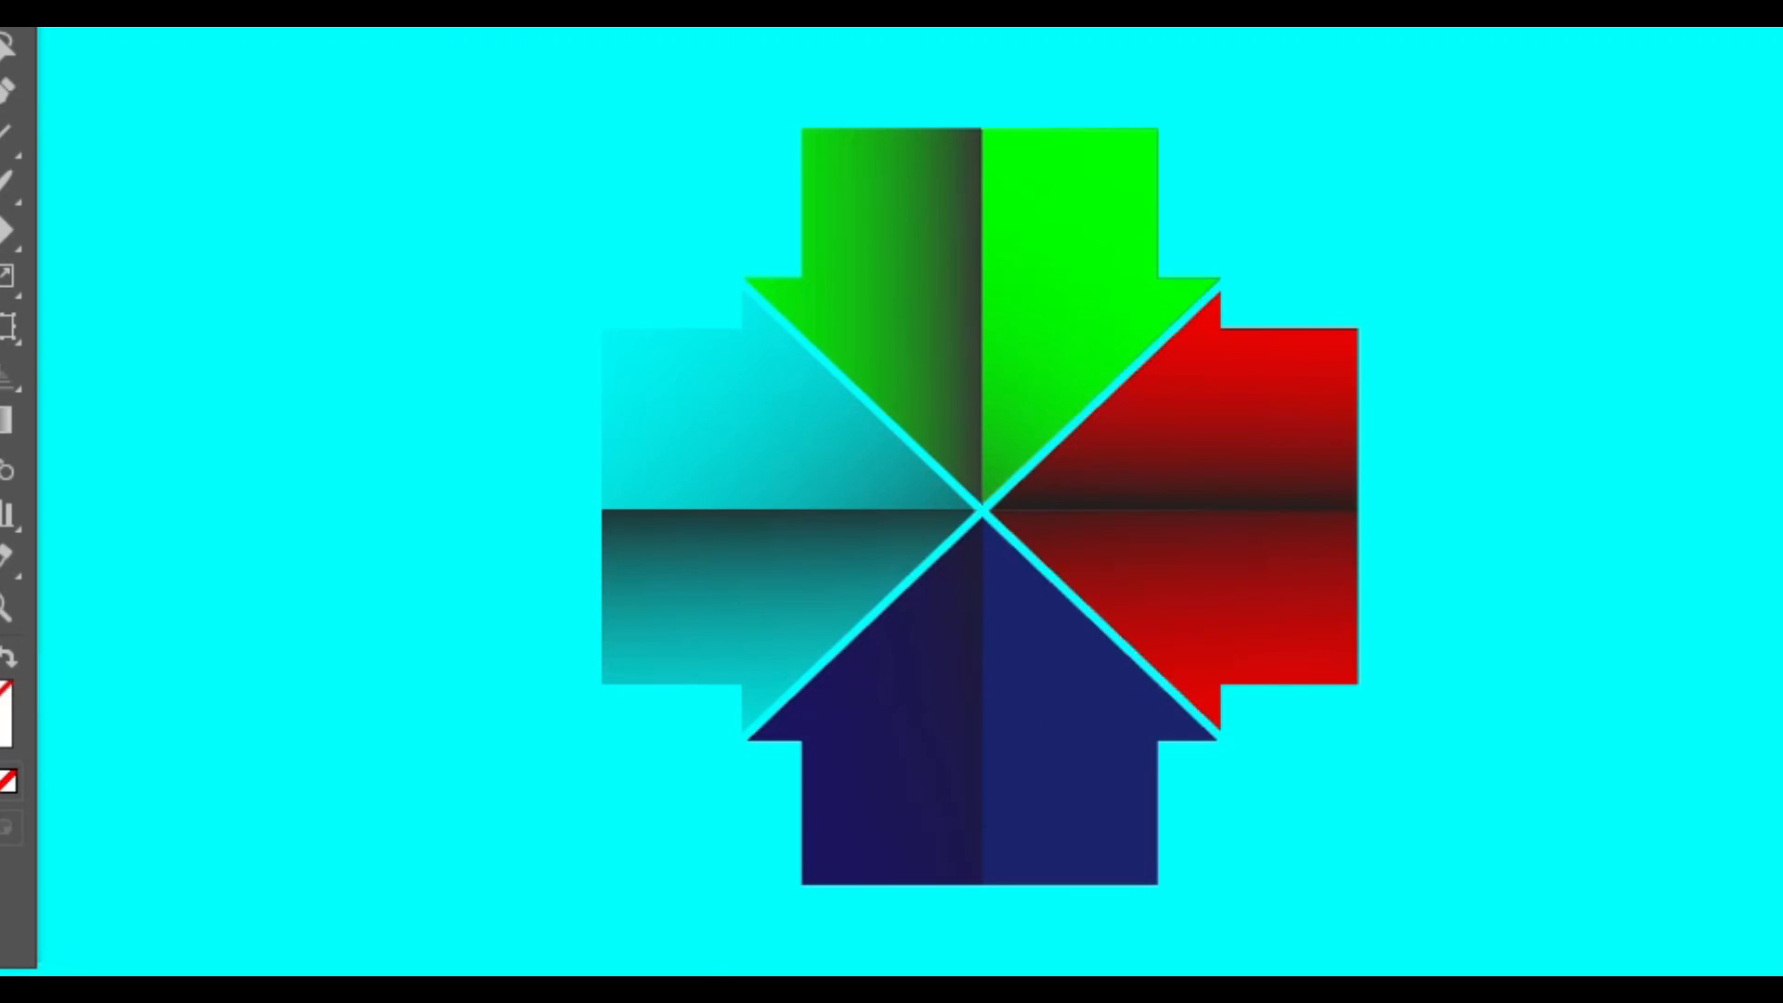